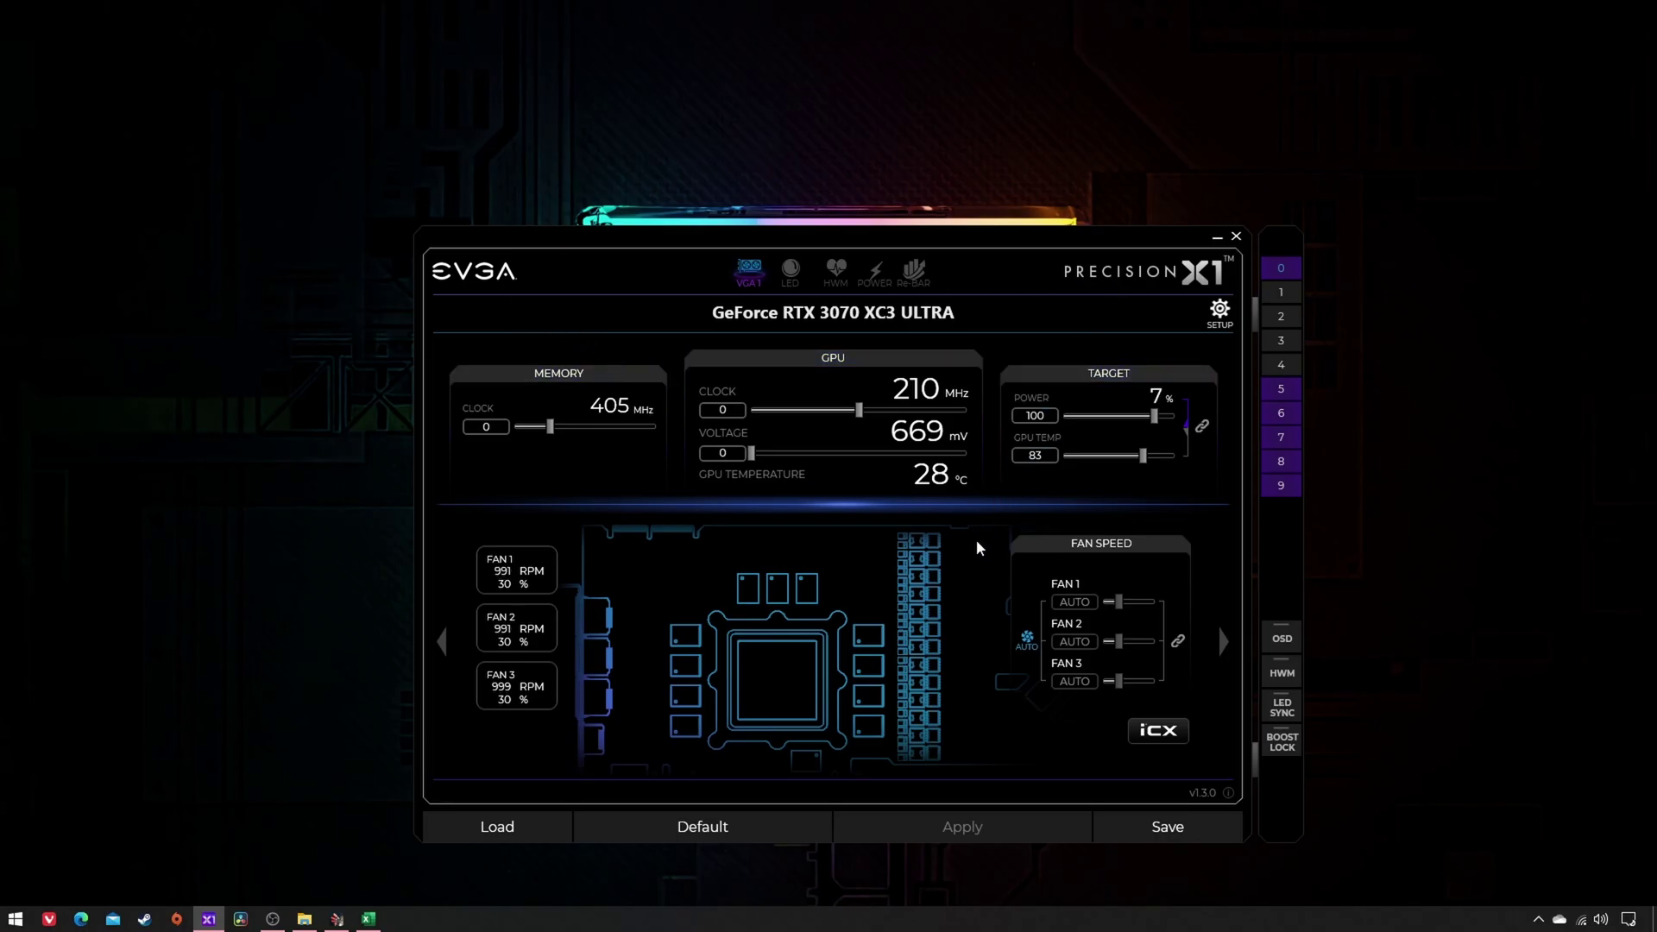
Page the lower panel forward twice, from fan status to the VF Curve Tuner graph.
left_click(1224, 640)
left_click(1224, 640)
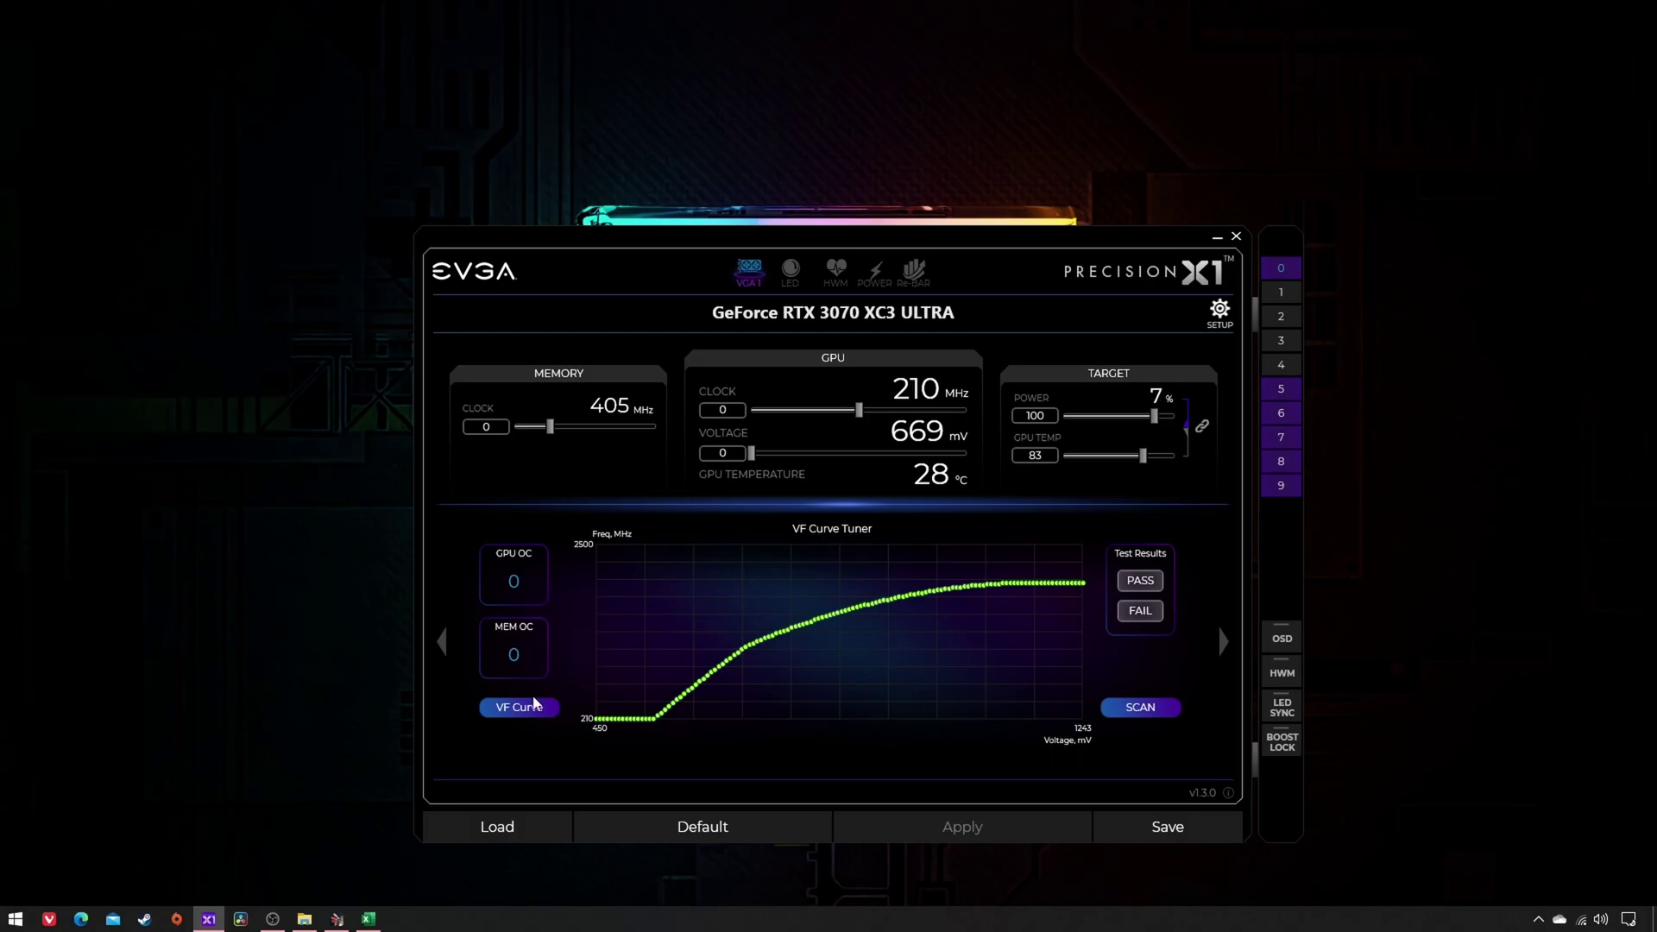
Open the VF Curve Editor, zoomed and scrolled to the 800 mV point at 1500 MHz.
left_click(513, 709)
scroll(413, 528, "up", 1)
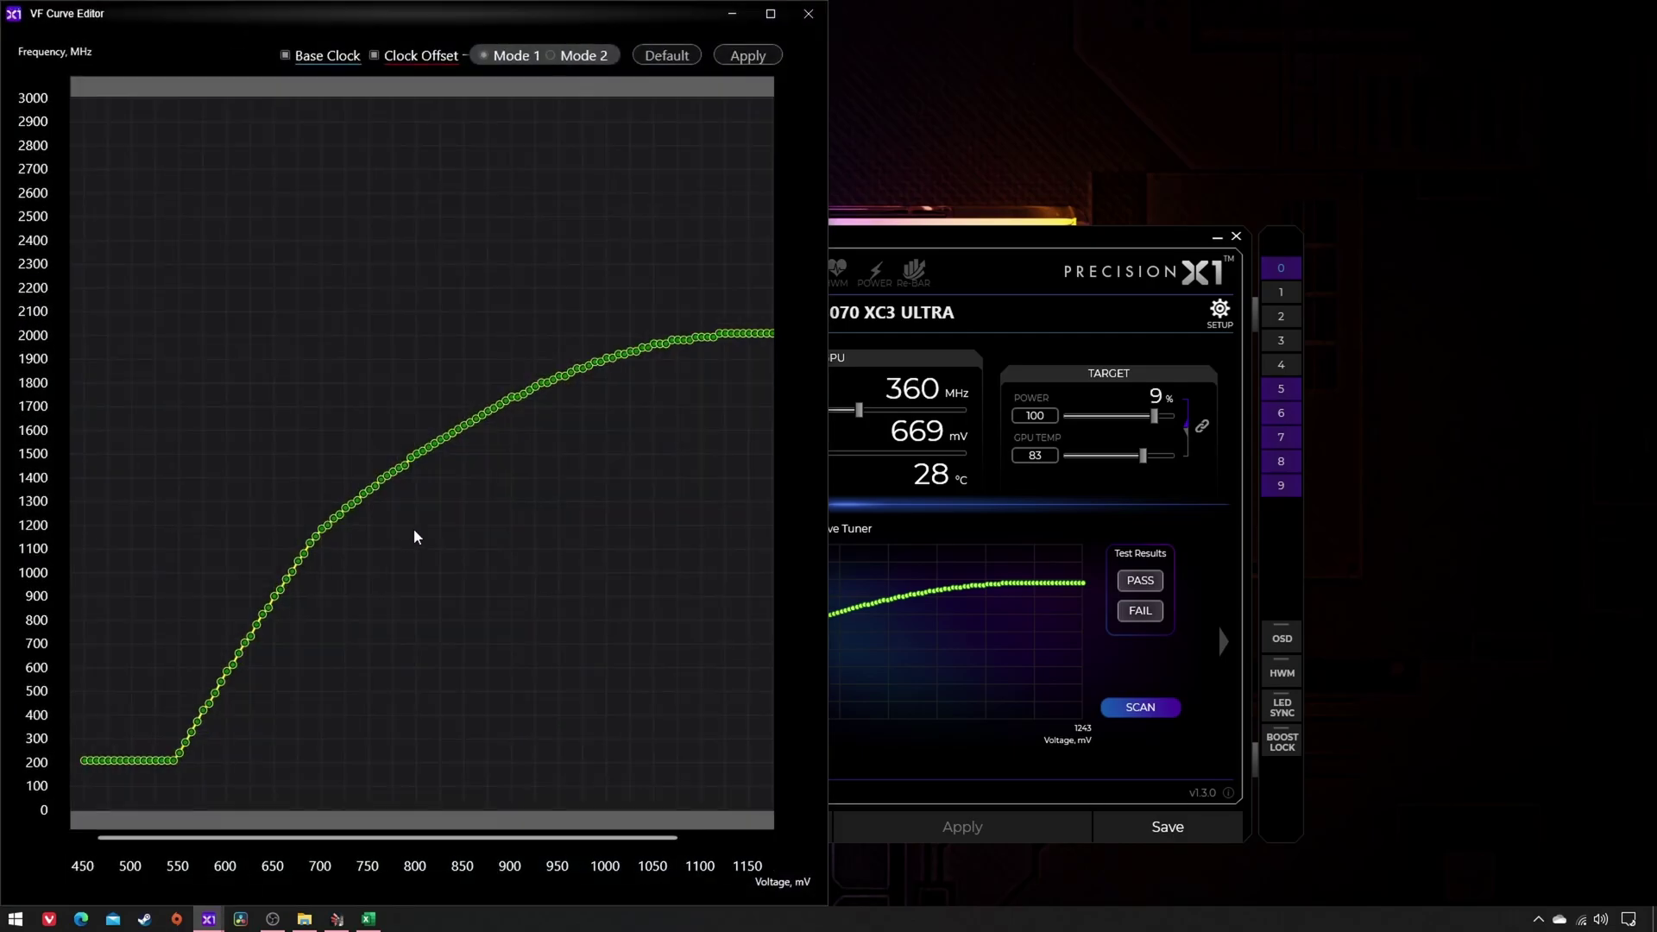
scroll(417, 449, "up", 2)
scroll(417, 449, "up", 2)
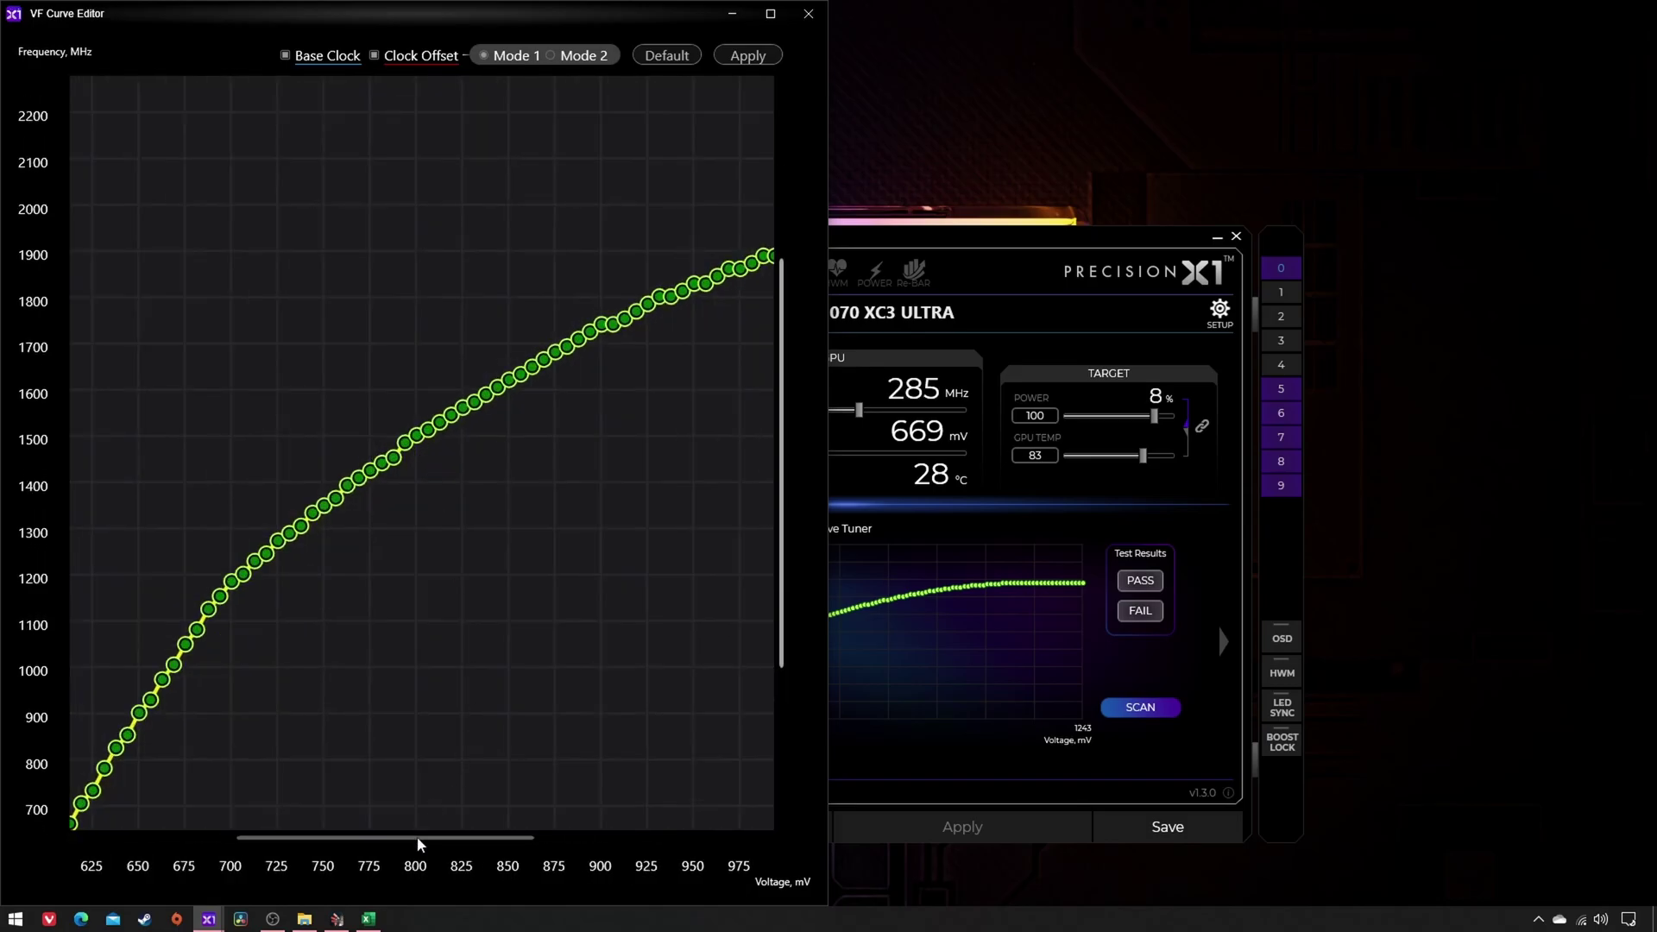
left_click_drag(417, 836, 552, 832)
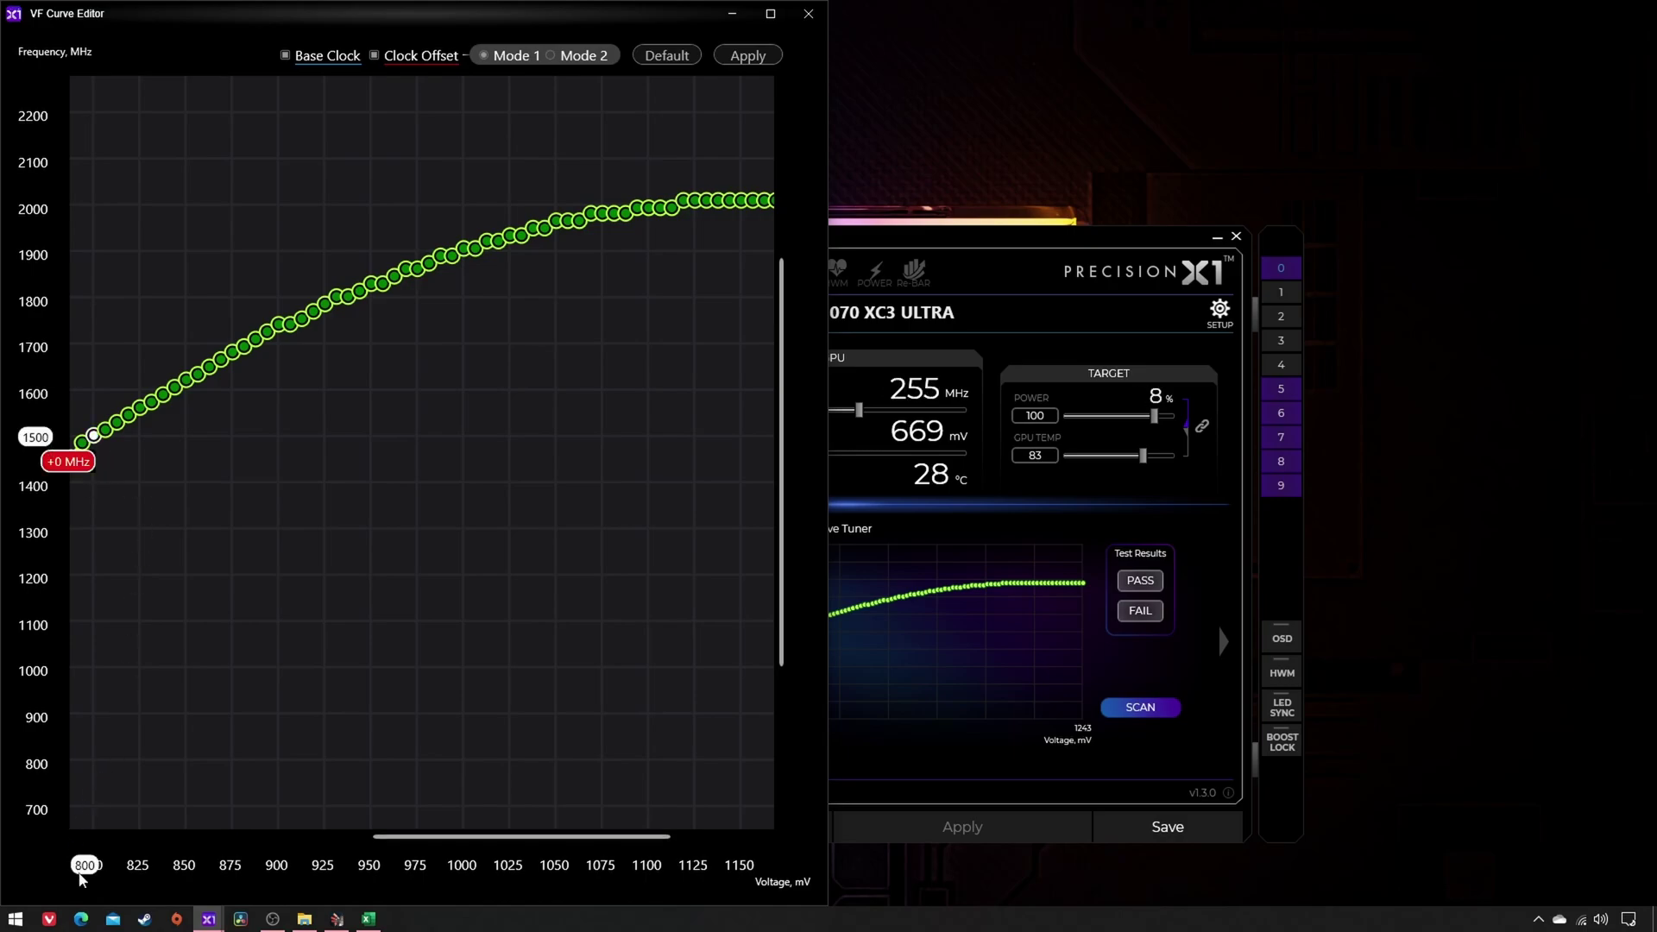
Enter the 800 mV and 900 mV base readings, 1500 and 1740 MHz, into B2 and B3.
left_click(368, 918)
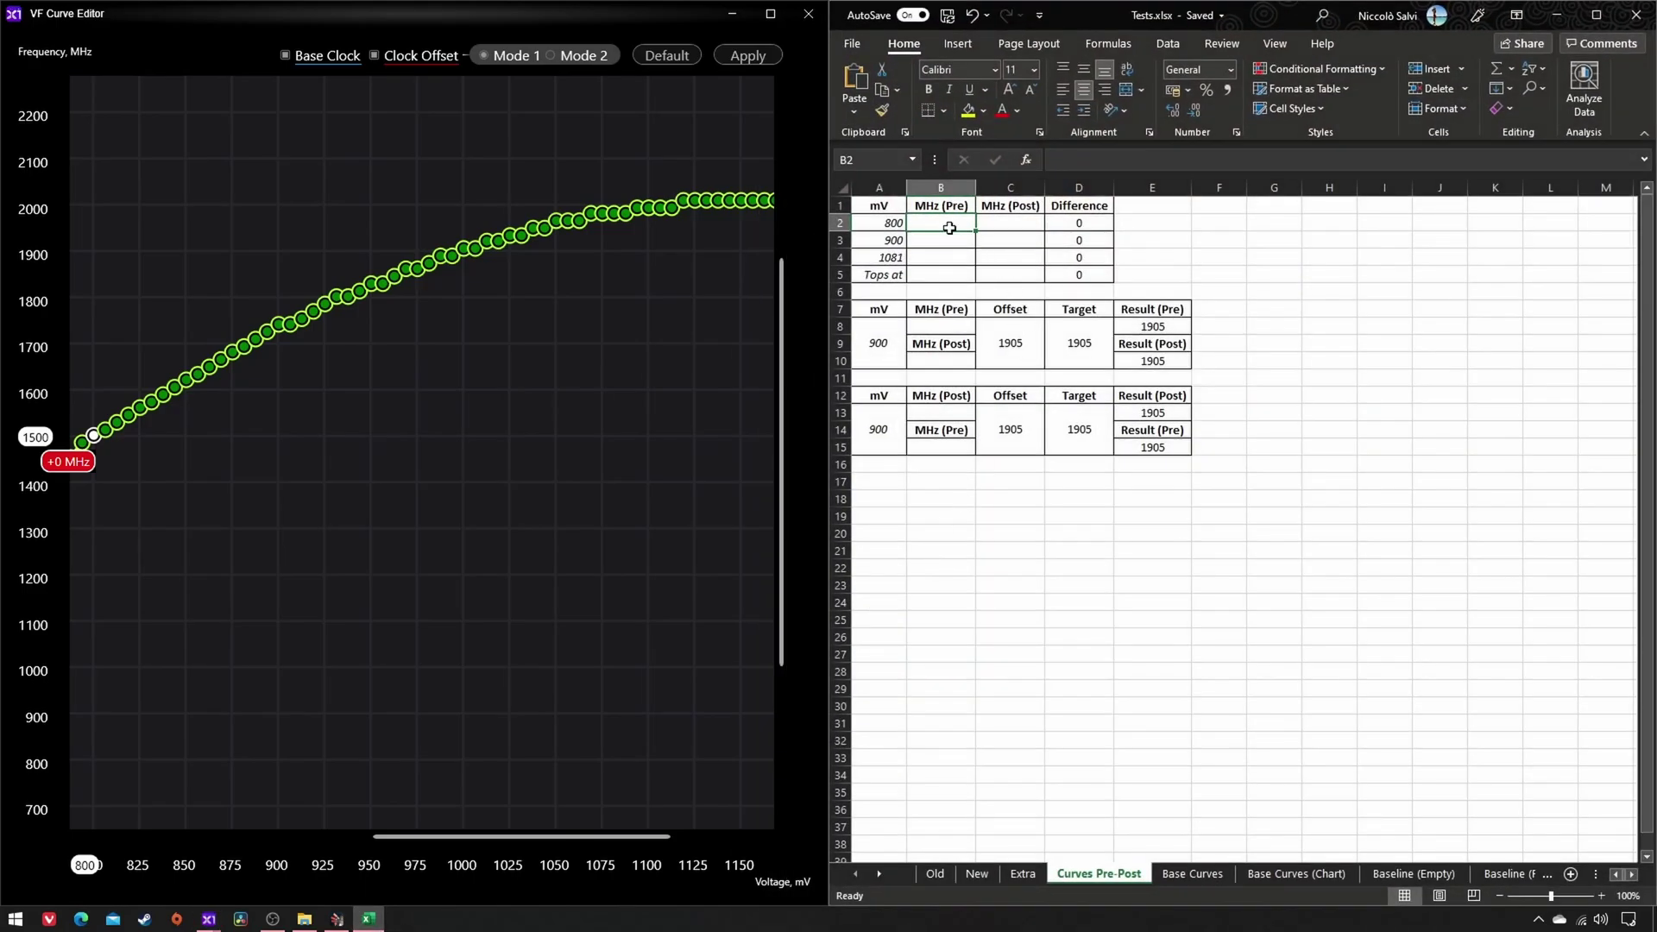
type("1500")
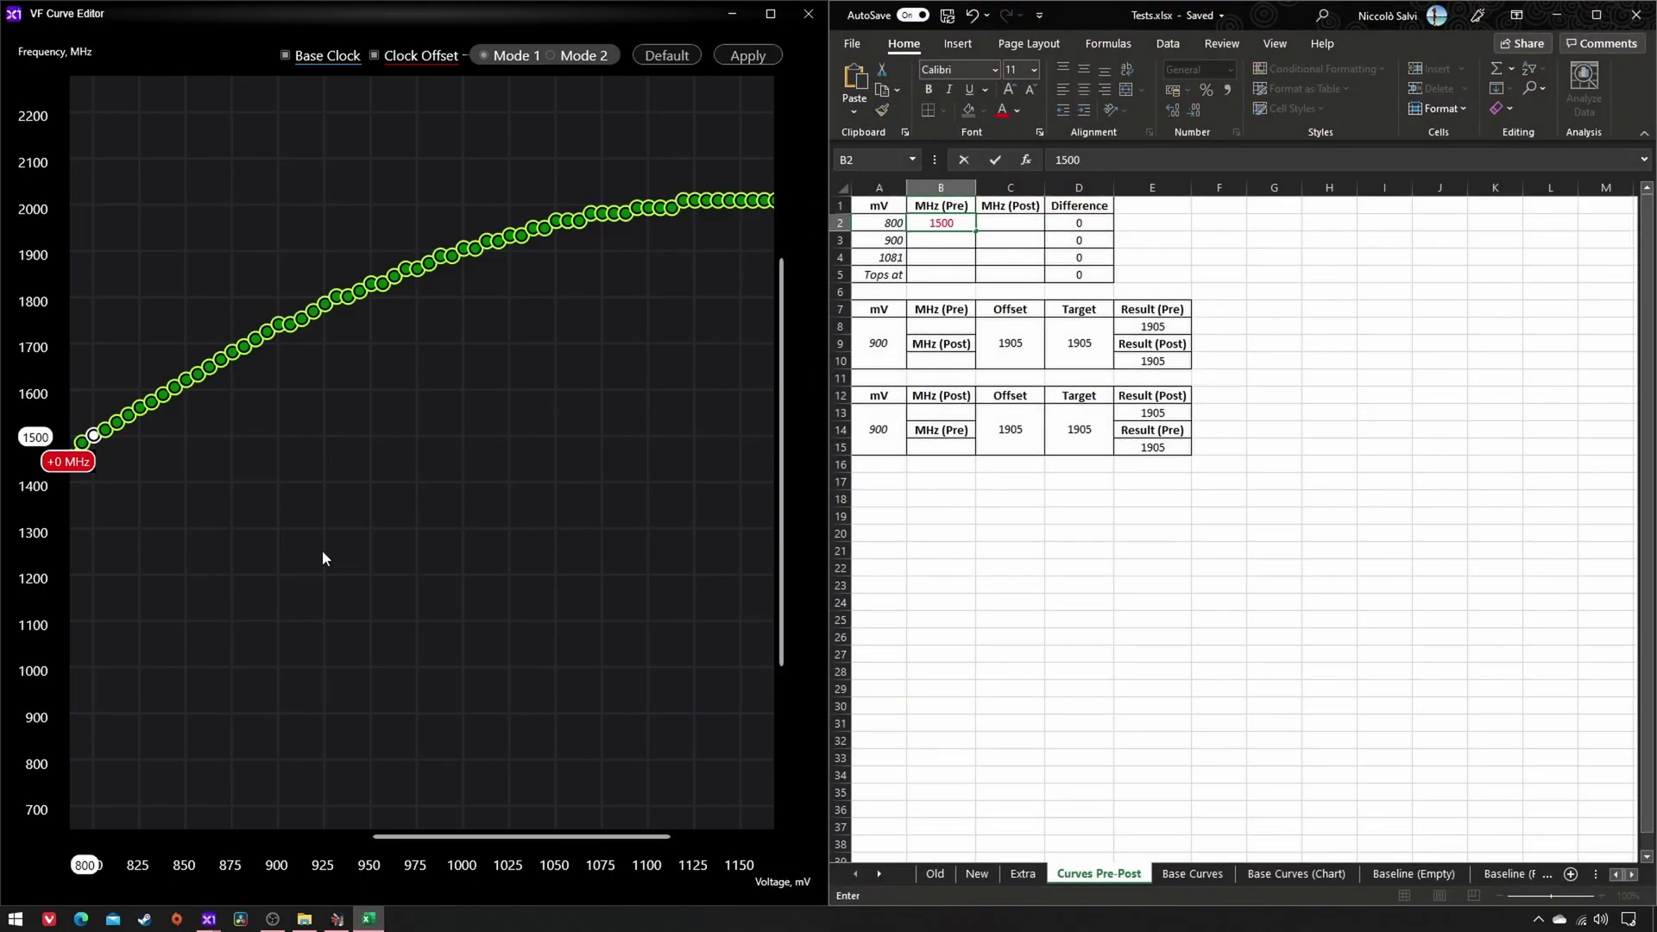
left_click(278, 325)
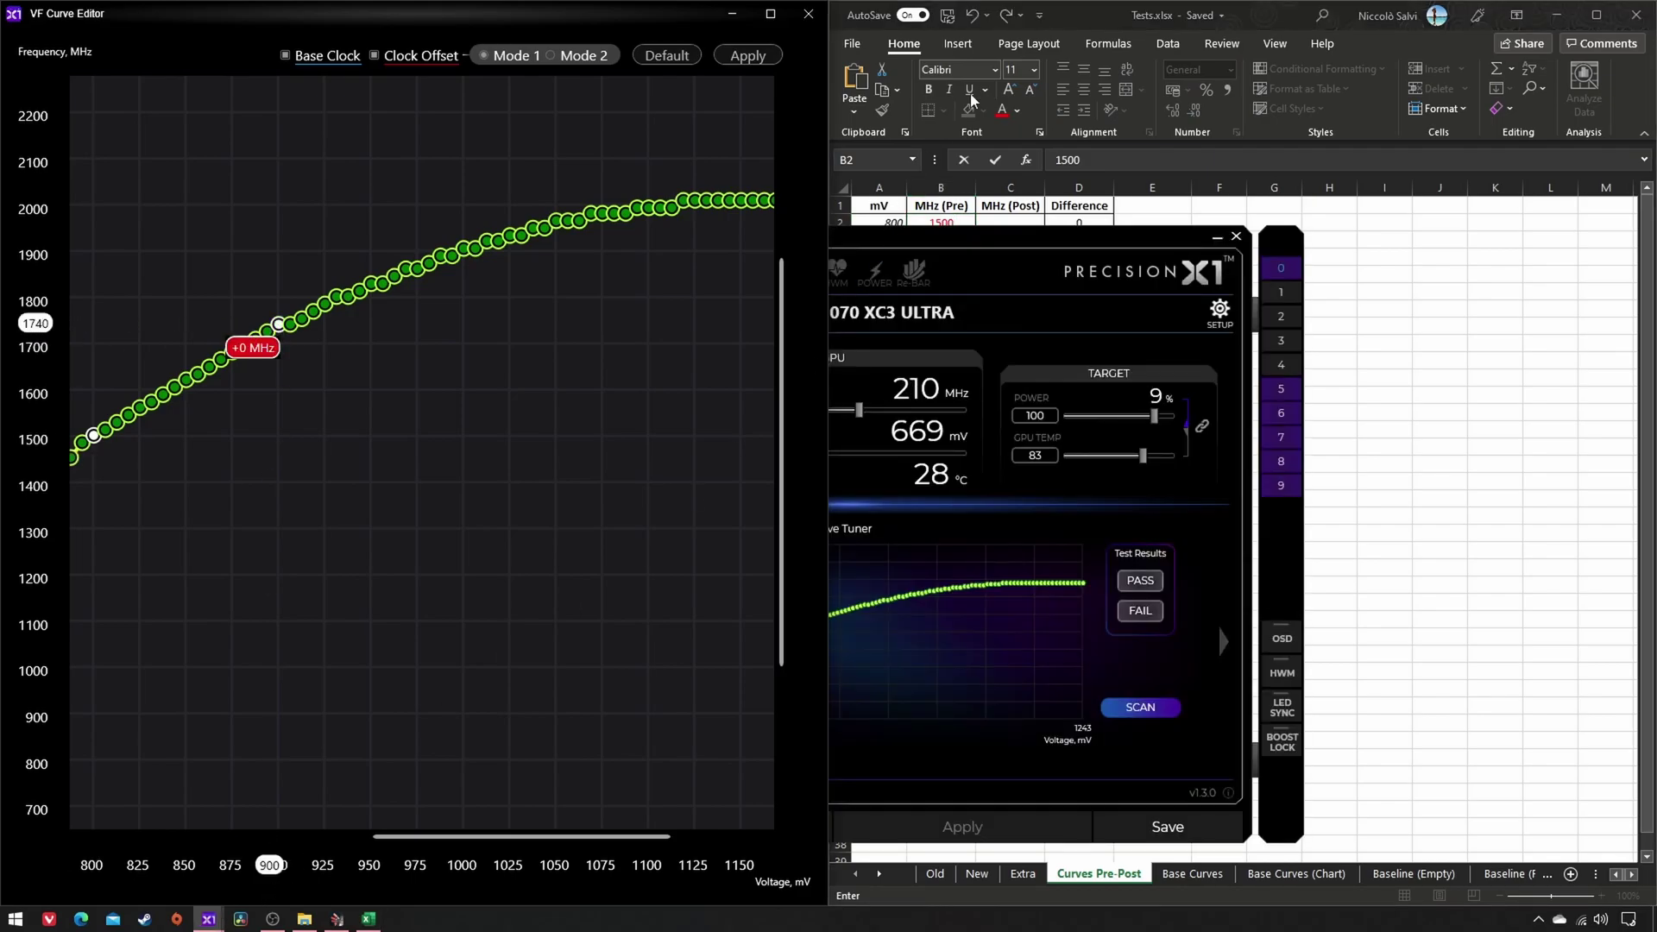
left_click(1082, 17)
left_click(950, 240)
type("17")
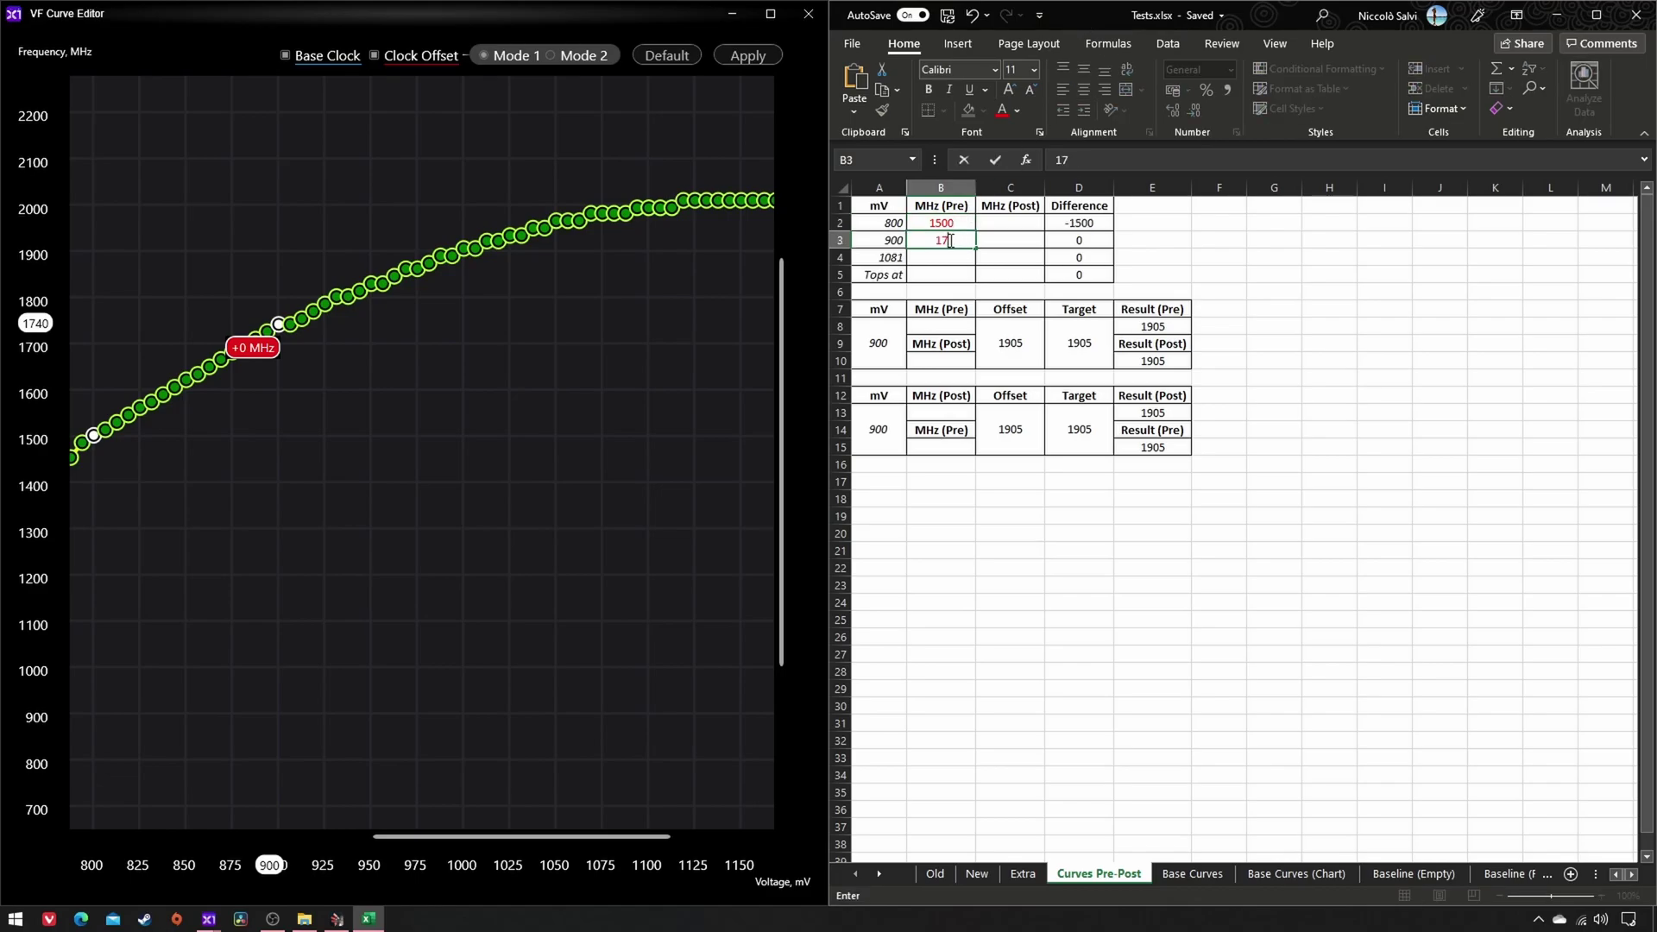
type("40")
Read the 1081 mV and top curve points and enter 1980 and 2010 MHz into B4 and B5.
left_click(613, 214)
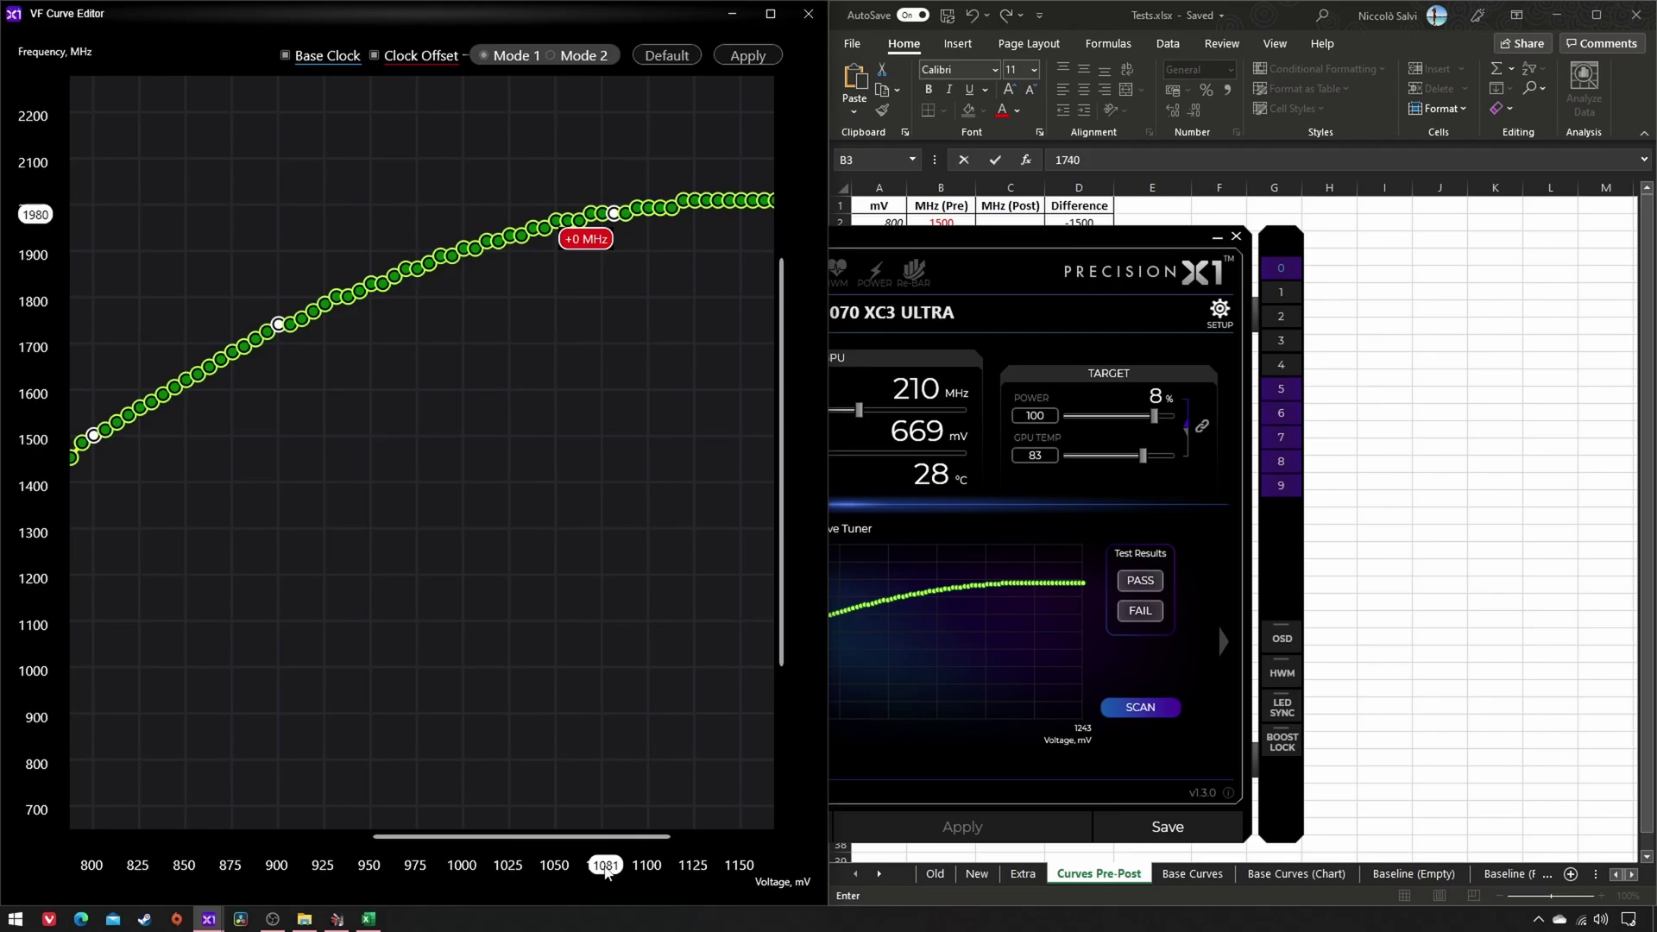
left_click(1138, 42)
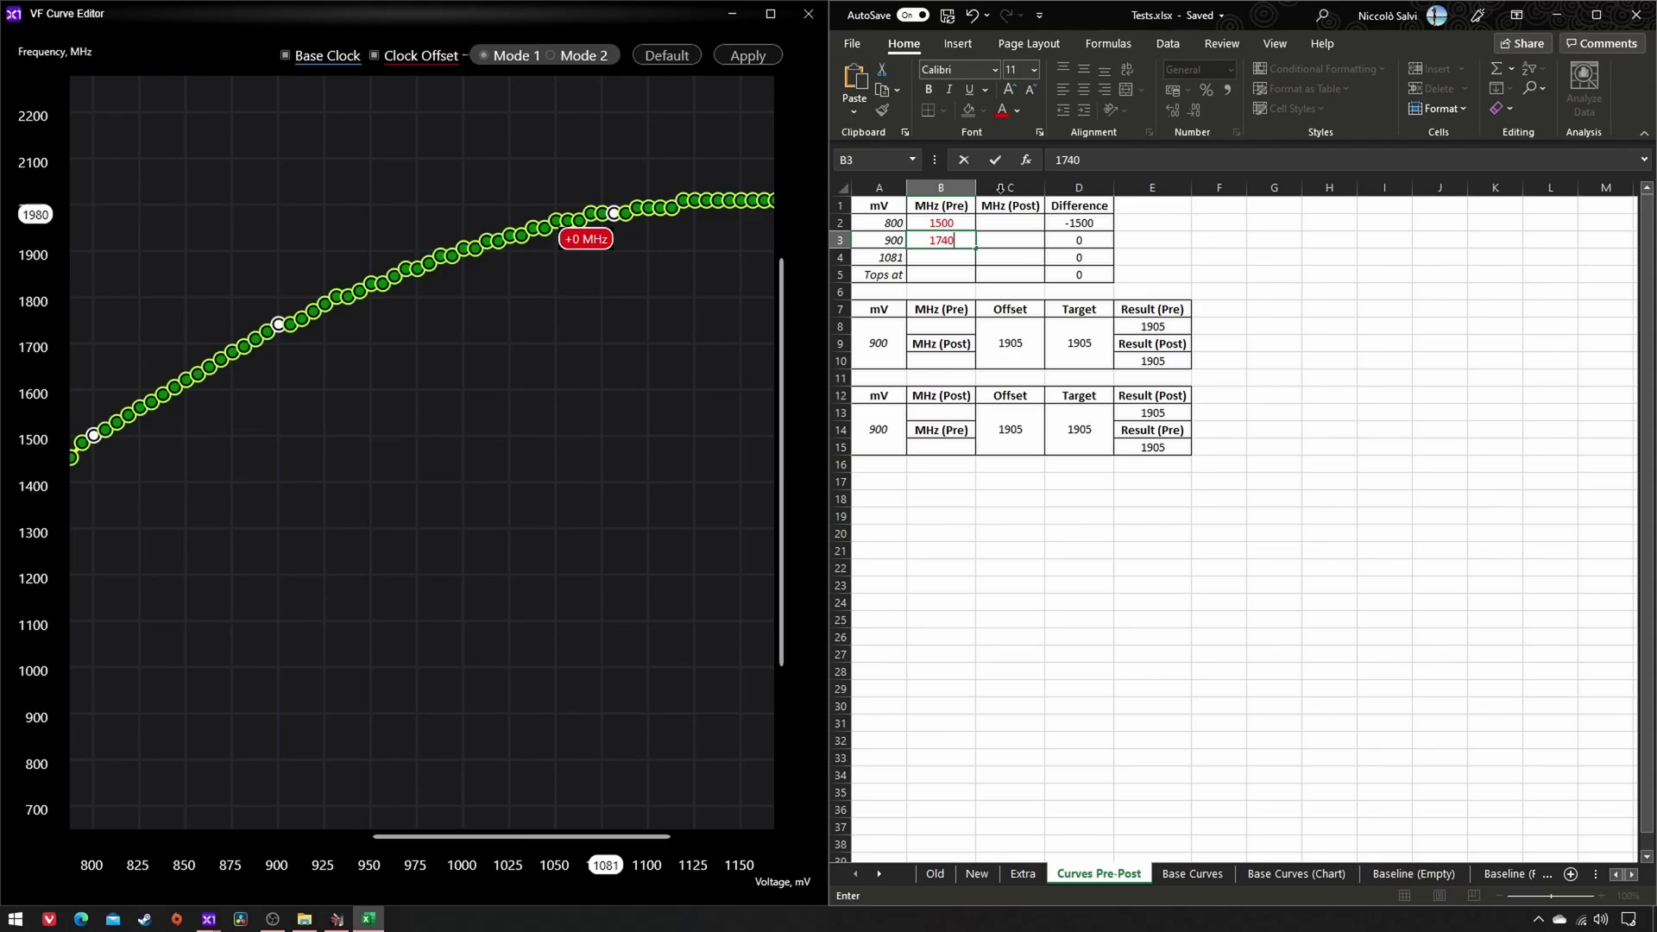
key("Return")
type("1980")
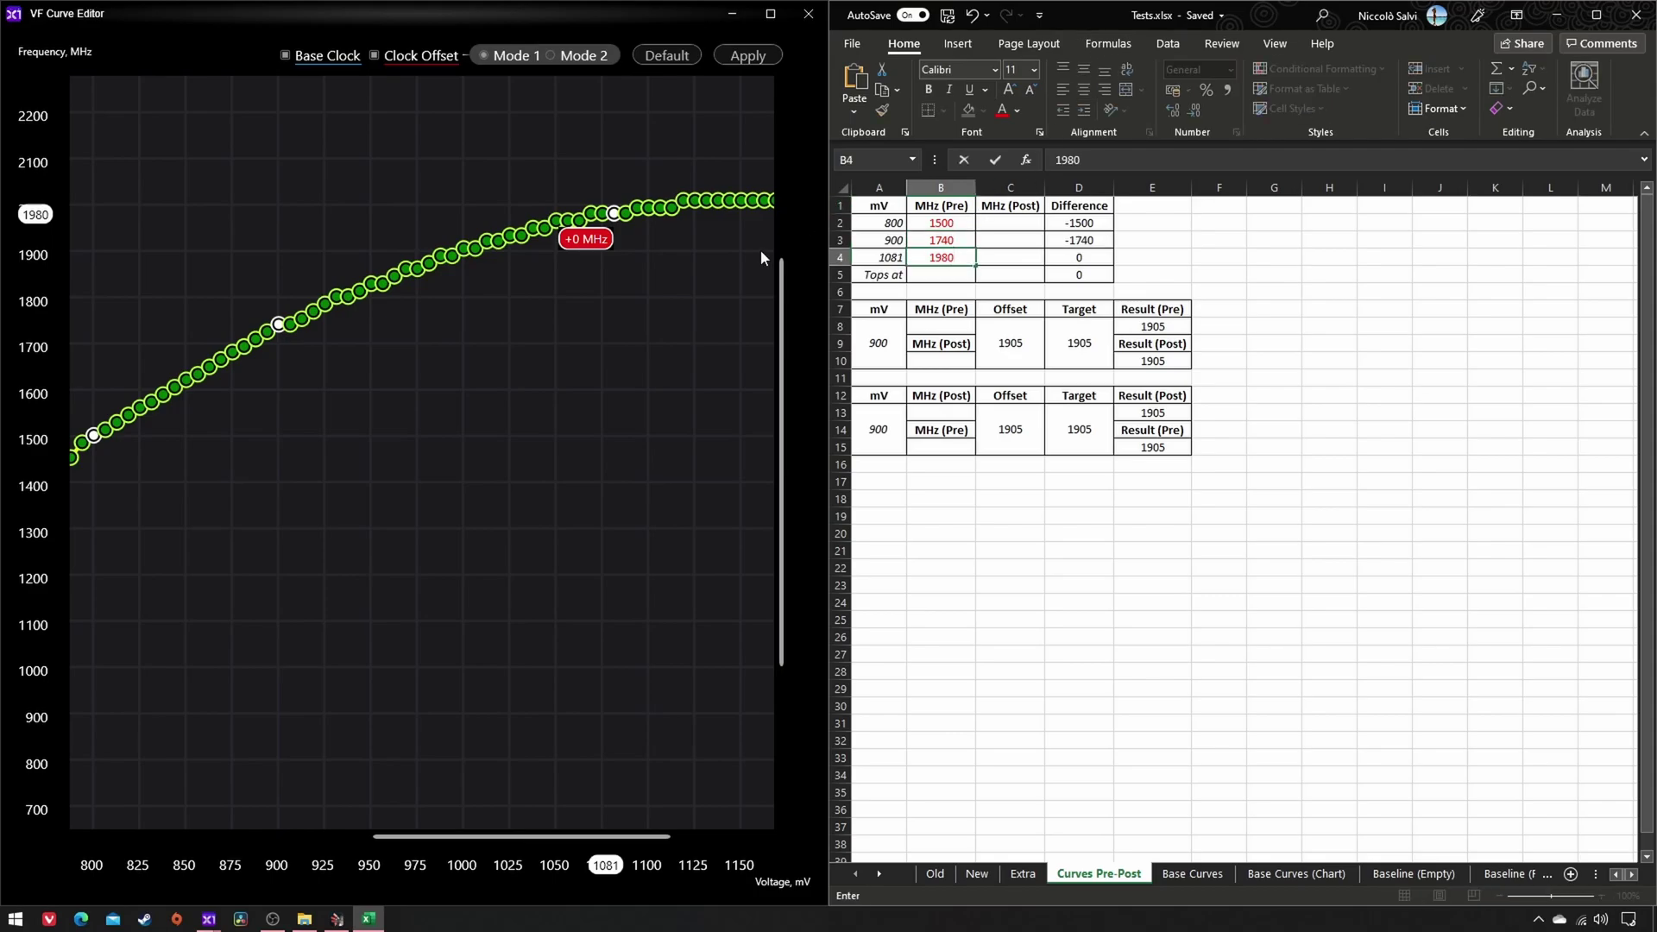
left_click(692, 212)
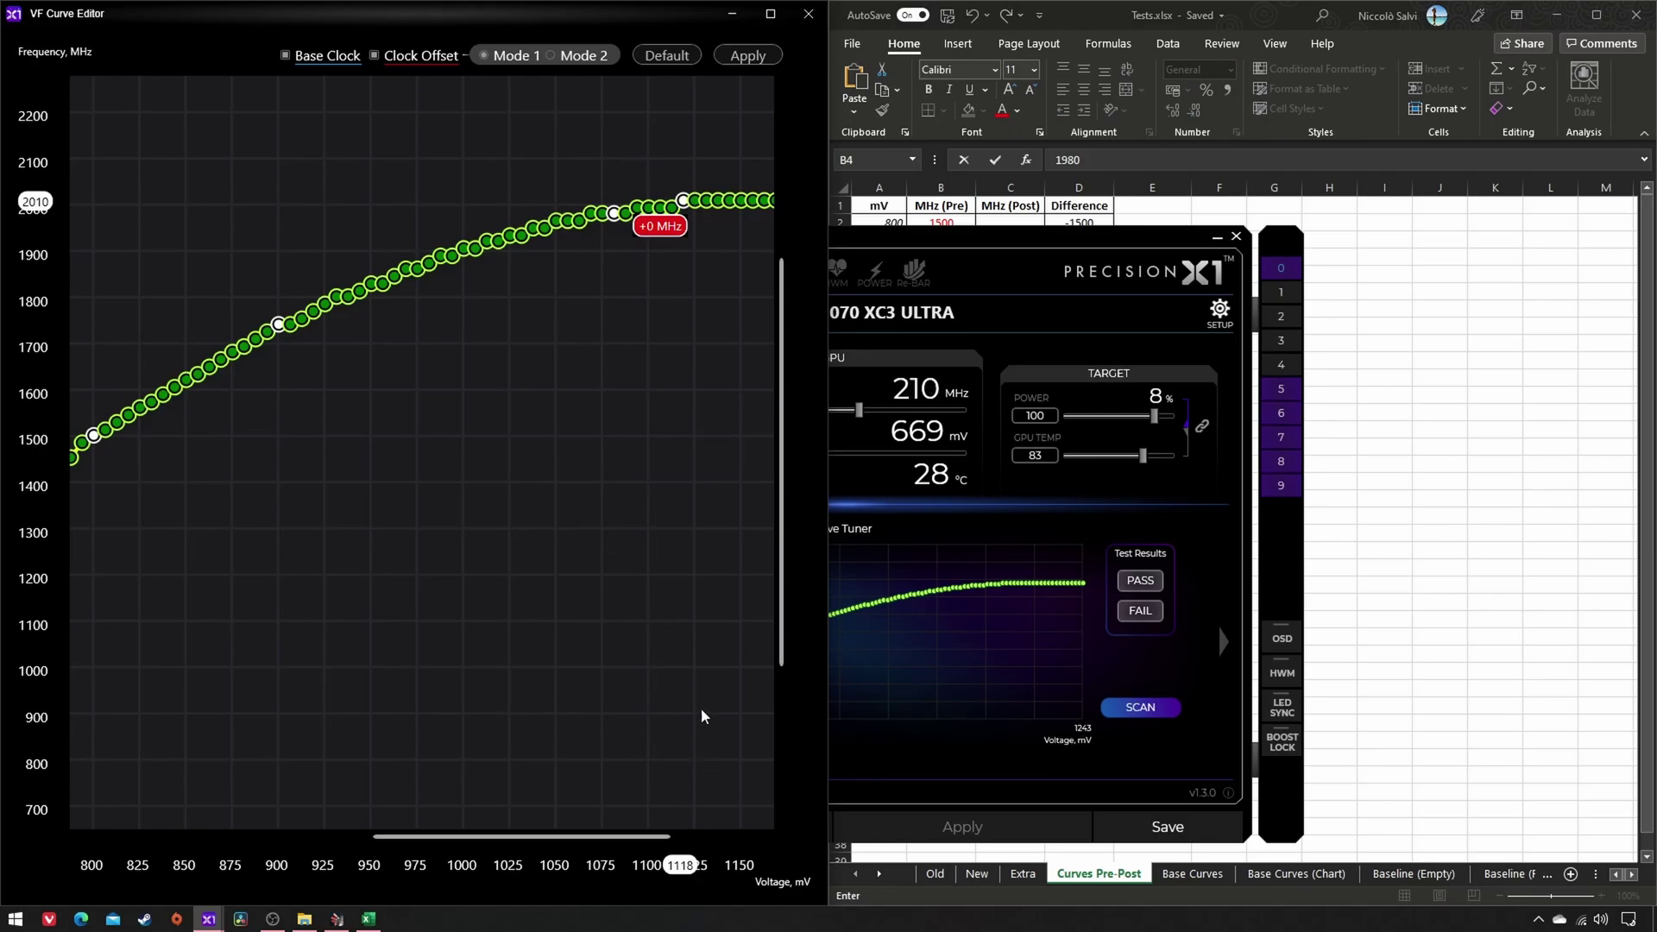
left_click(1092, 16)
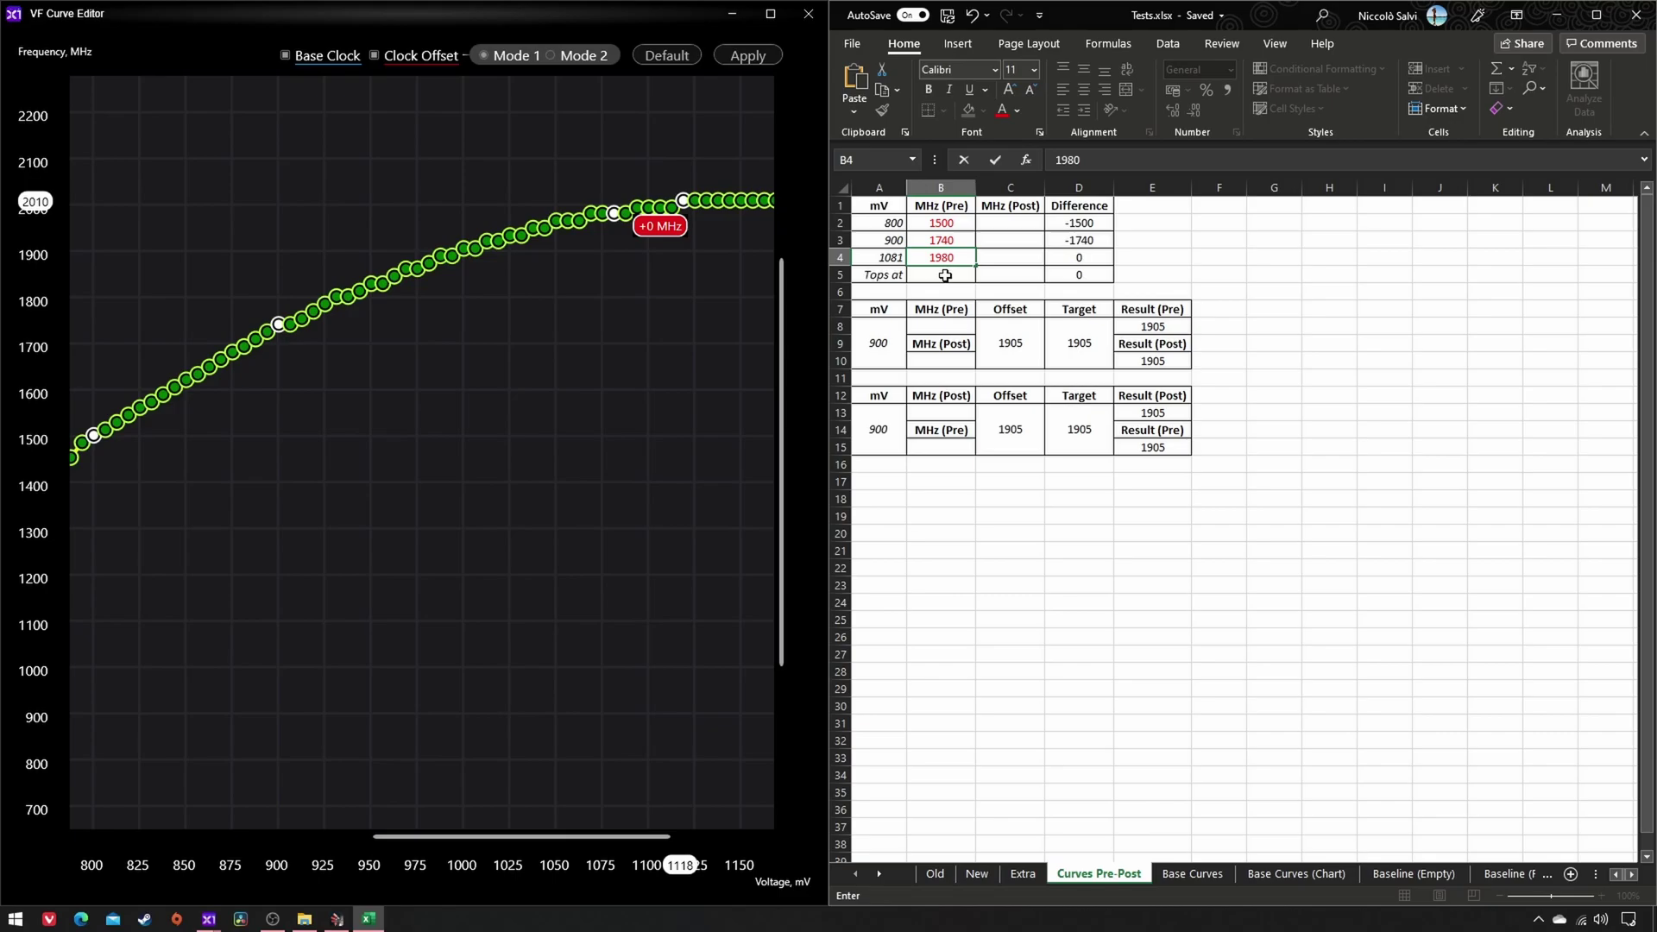
left_click(945, 274)
type("2010")
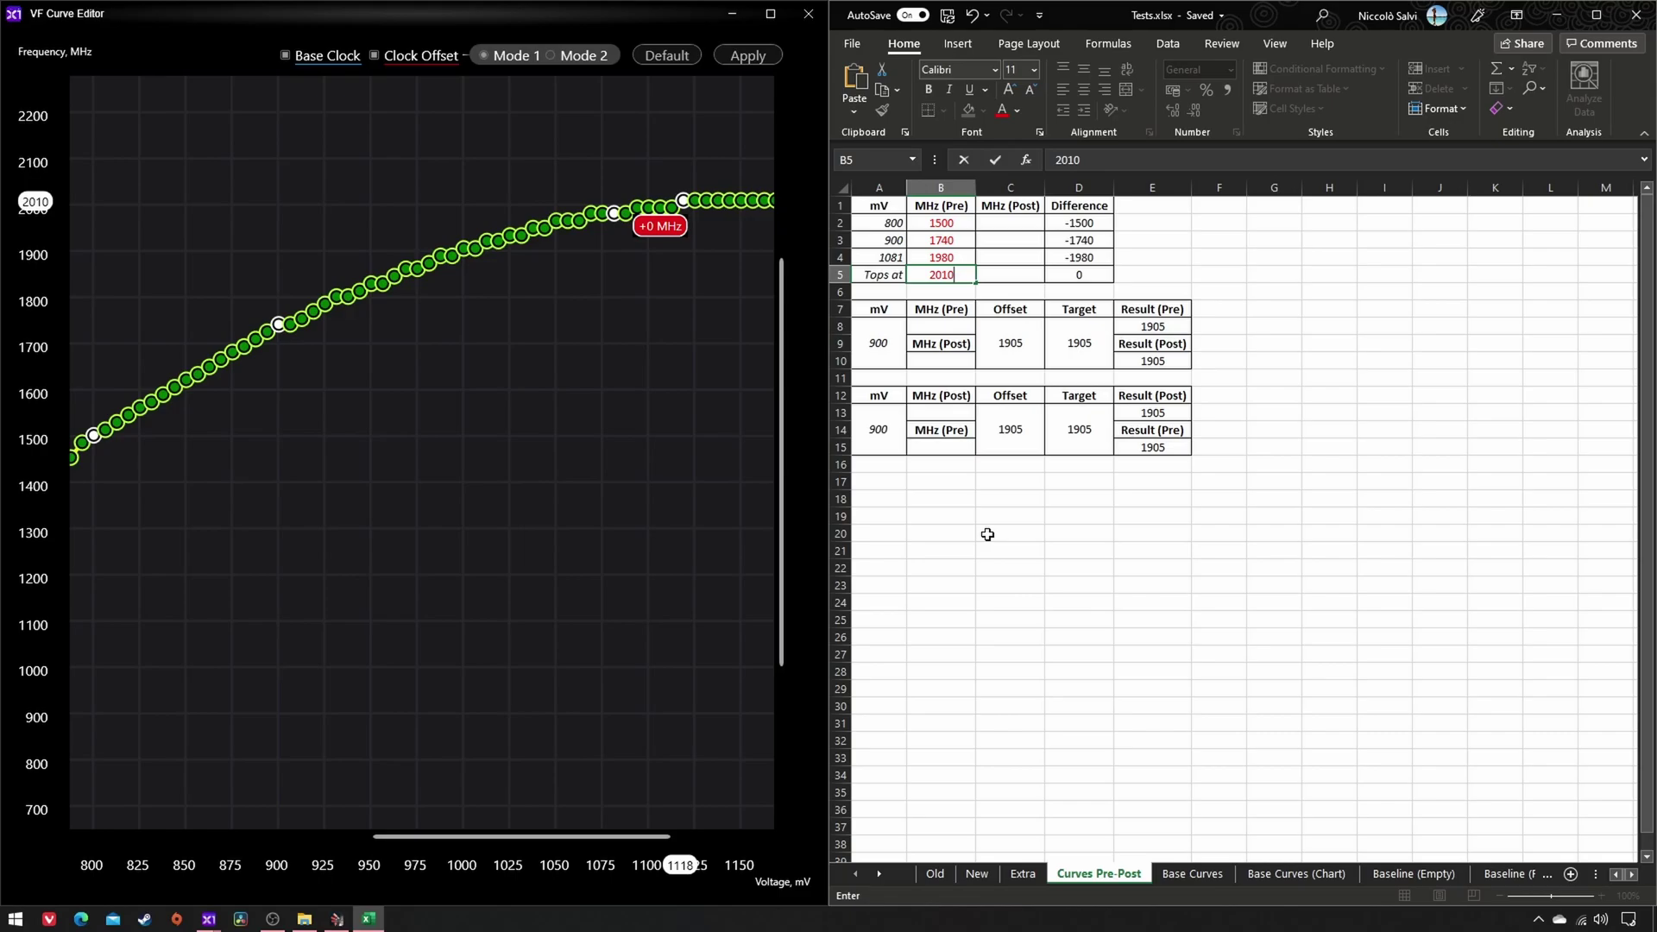
Close the VF Curve Editor and run Superposition's 8K Optimized benchmark.
left_click(808, 14)
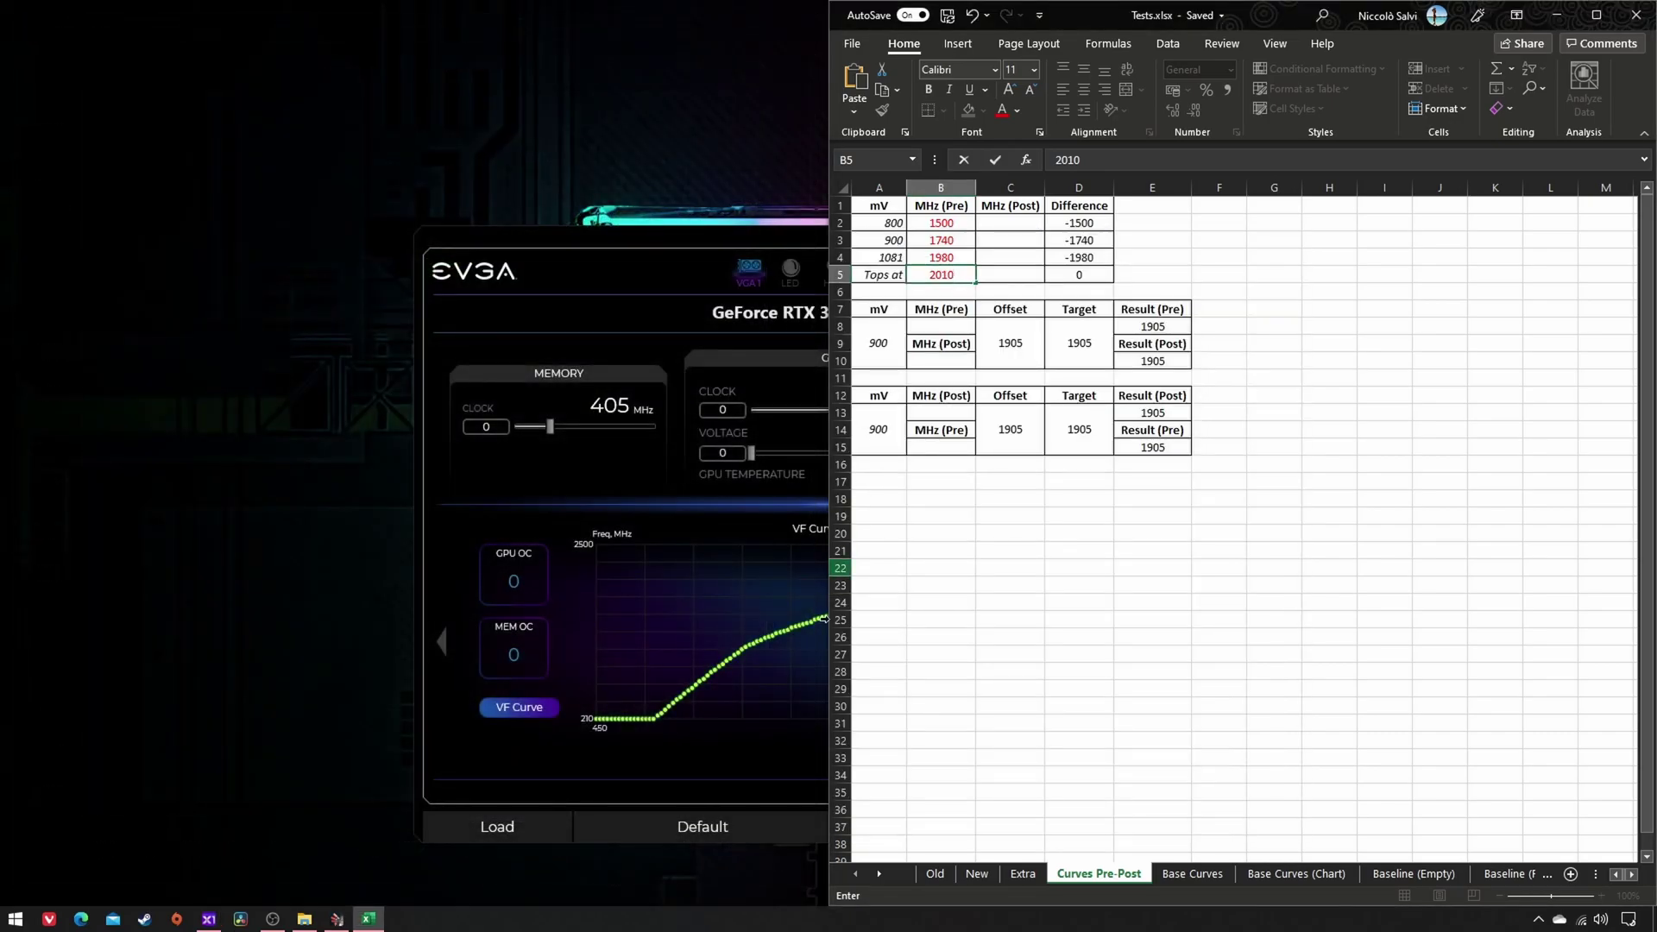
left_click(337, 919)
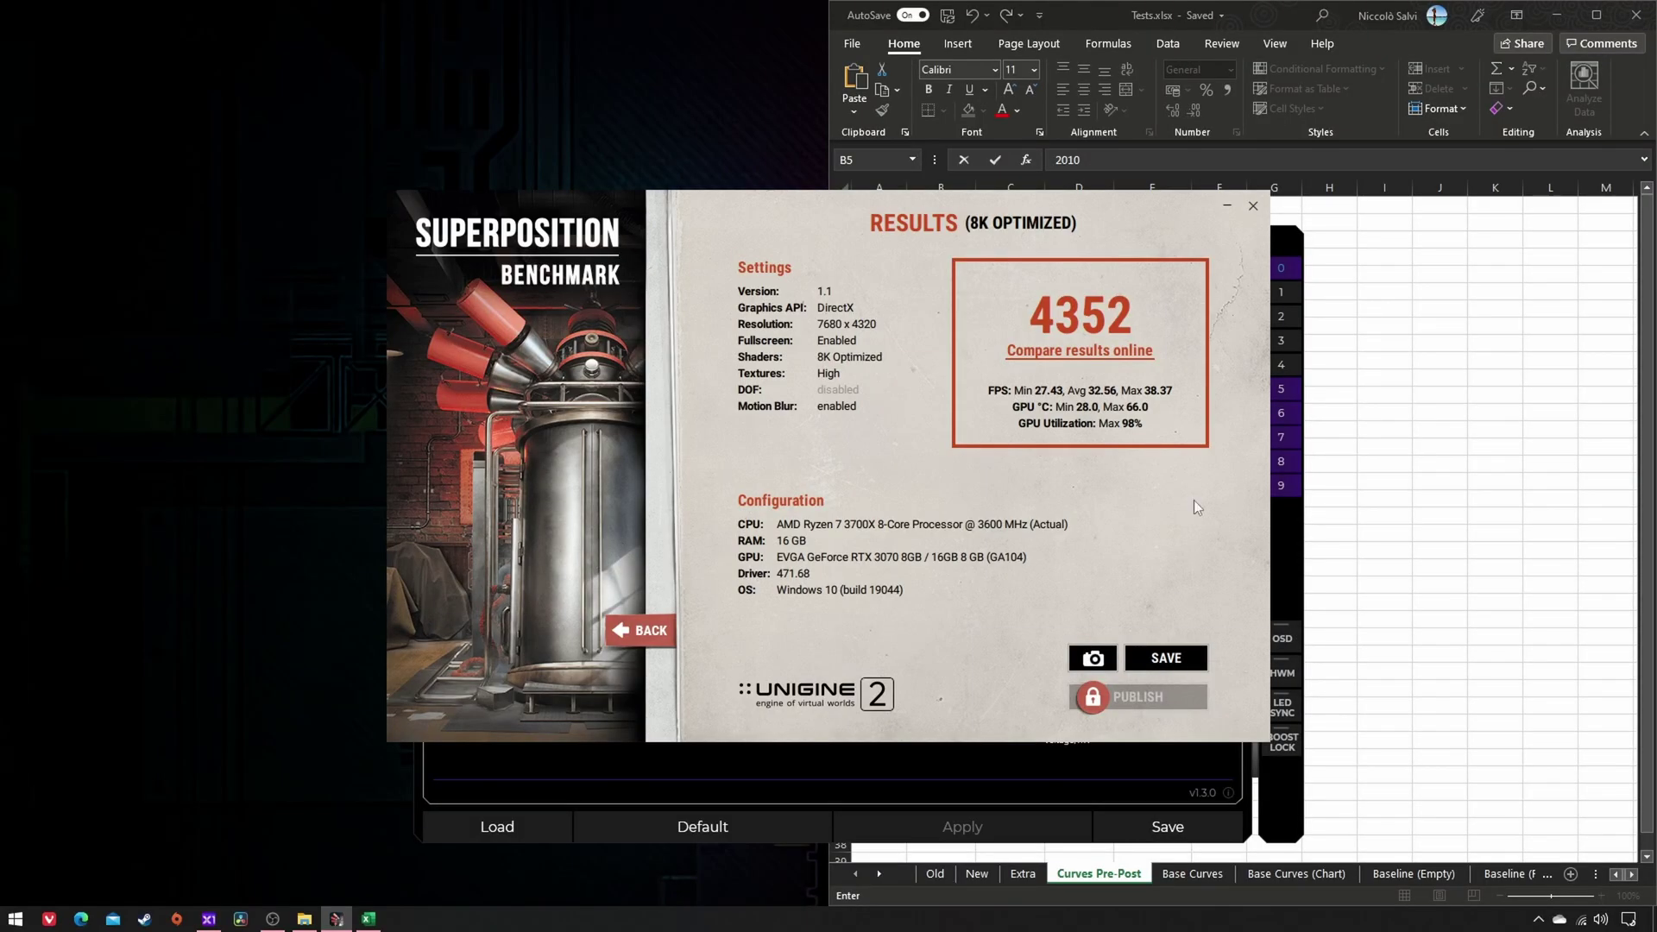
Minimize the benchmark results and reopen the VF Curve Editor at 800 mV, now 1485 MHz.
left_click(1226, 207)
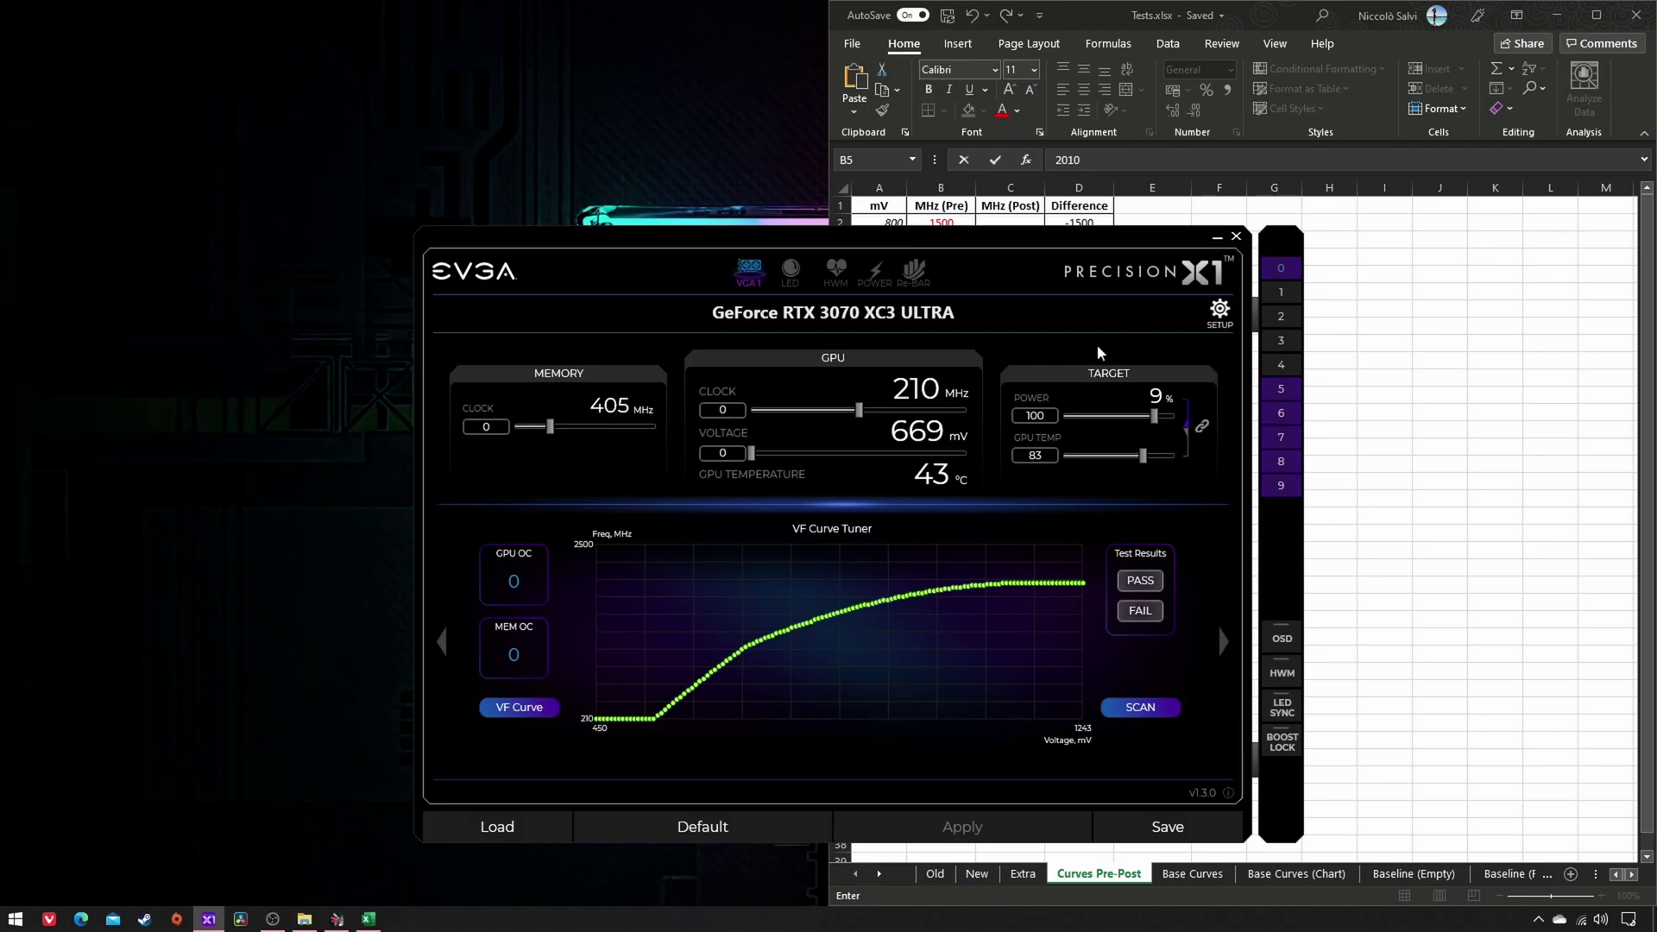
left_click(519, 706)
scroll(436, 538, "up", 2)
scroll(442, 540, "up", 2)
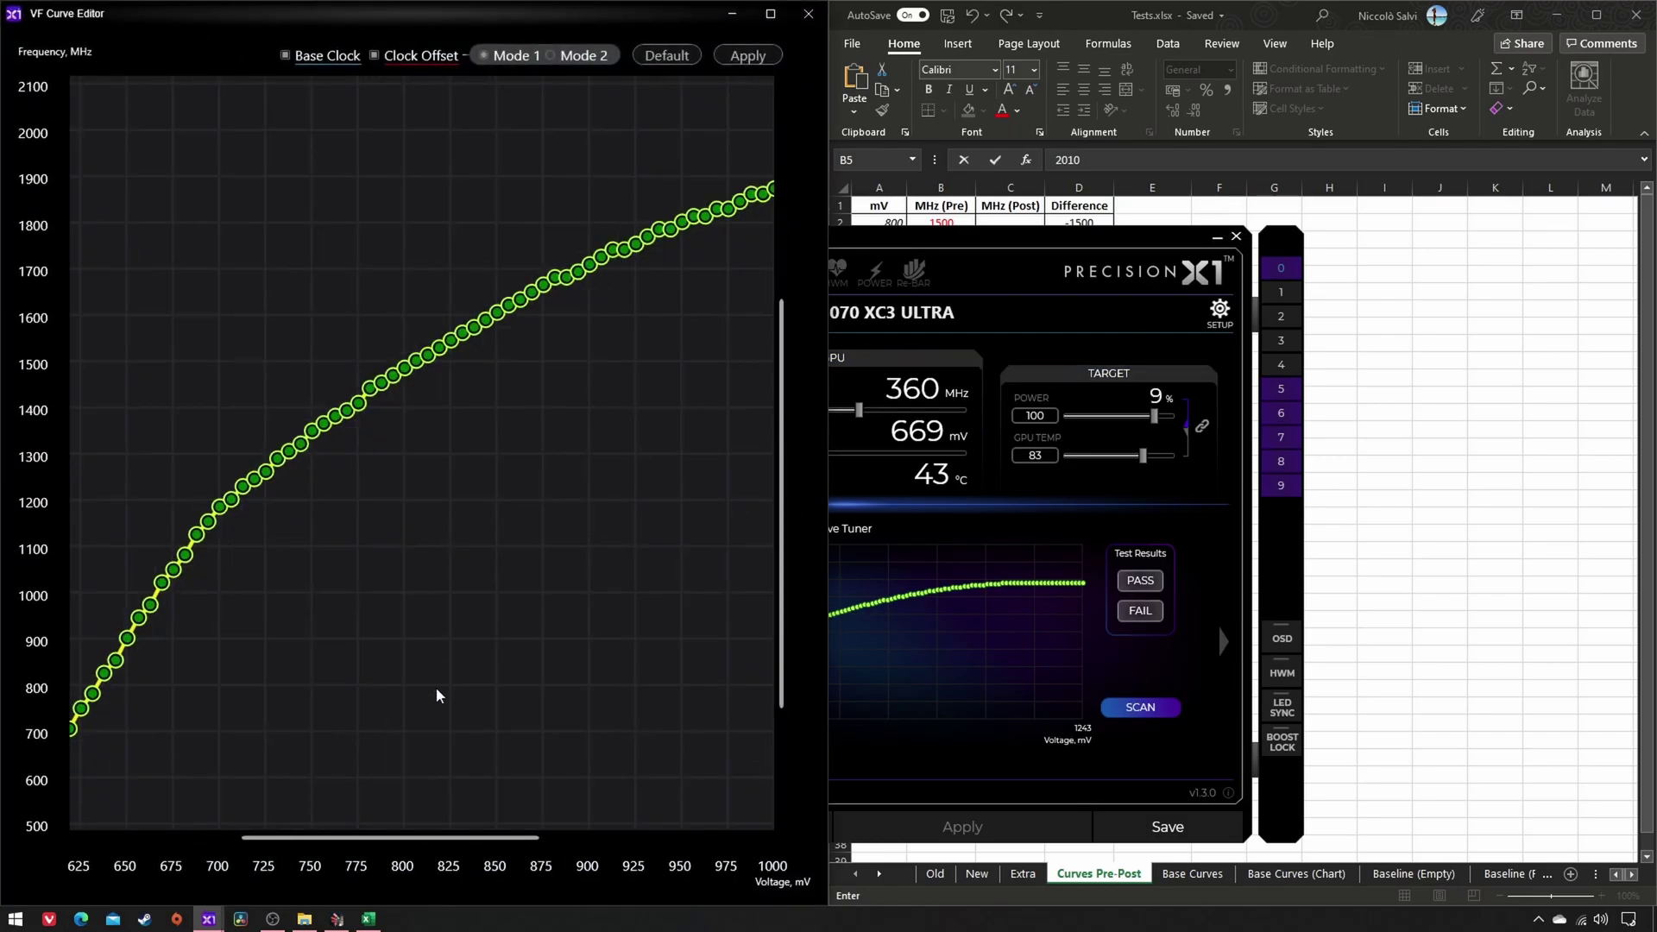
left_click_drag(405, 838, 530, 830)
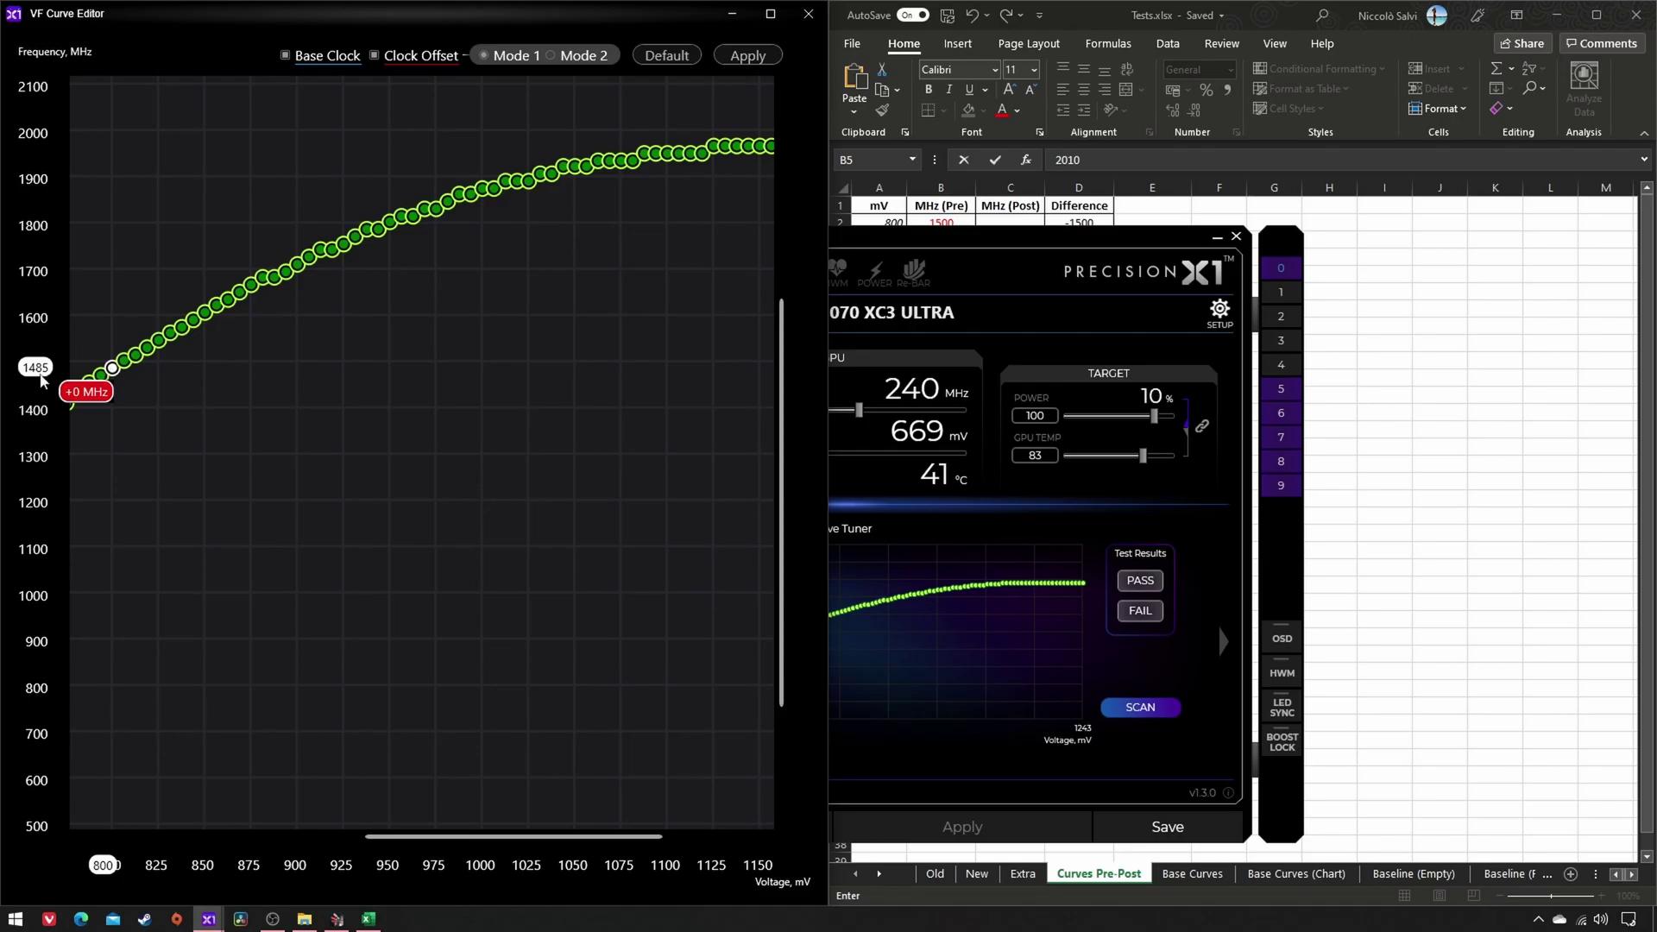
Record post-benchmark 800 mV and 900 mV readings, 1485 and 1710 MHz, in C2 and C3.
left_click(1079, 18)
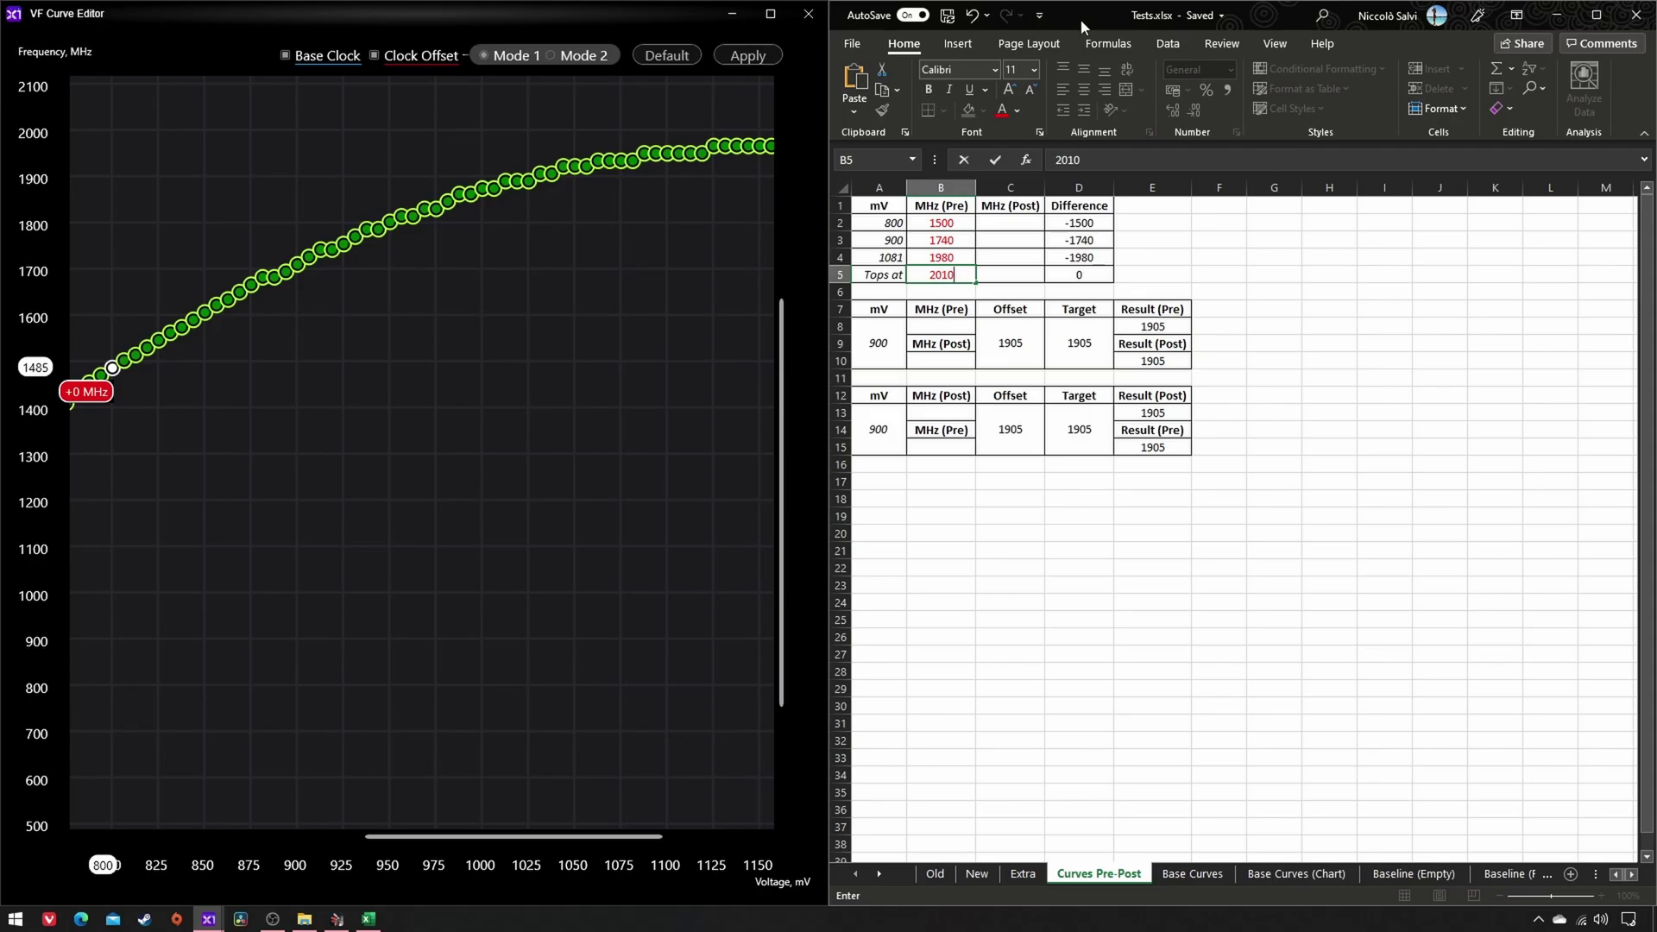
left_click(998, 219)
type("1485")
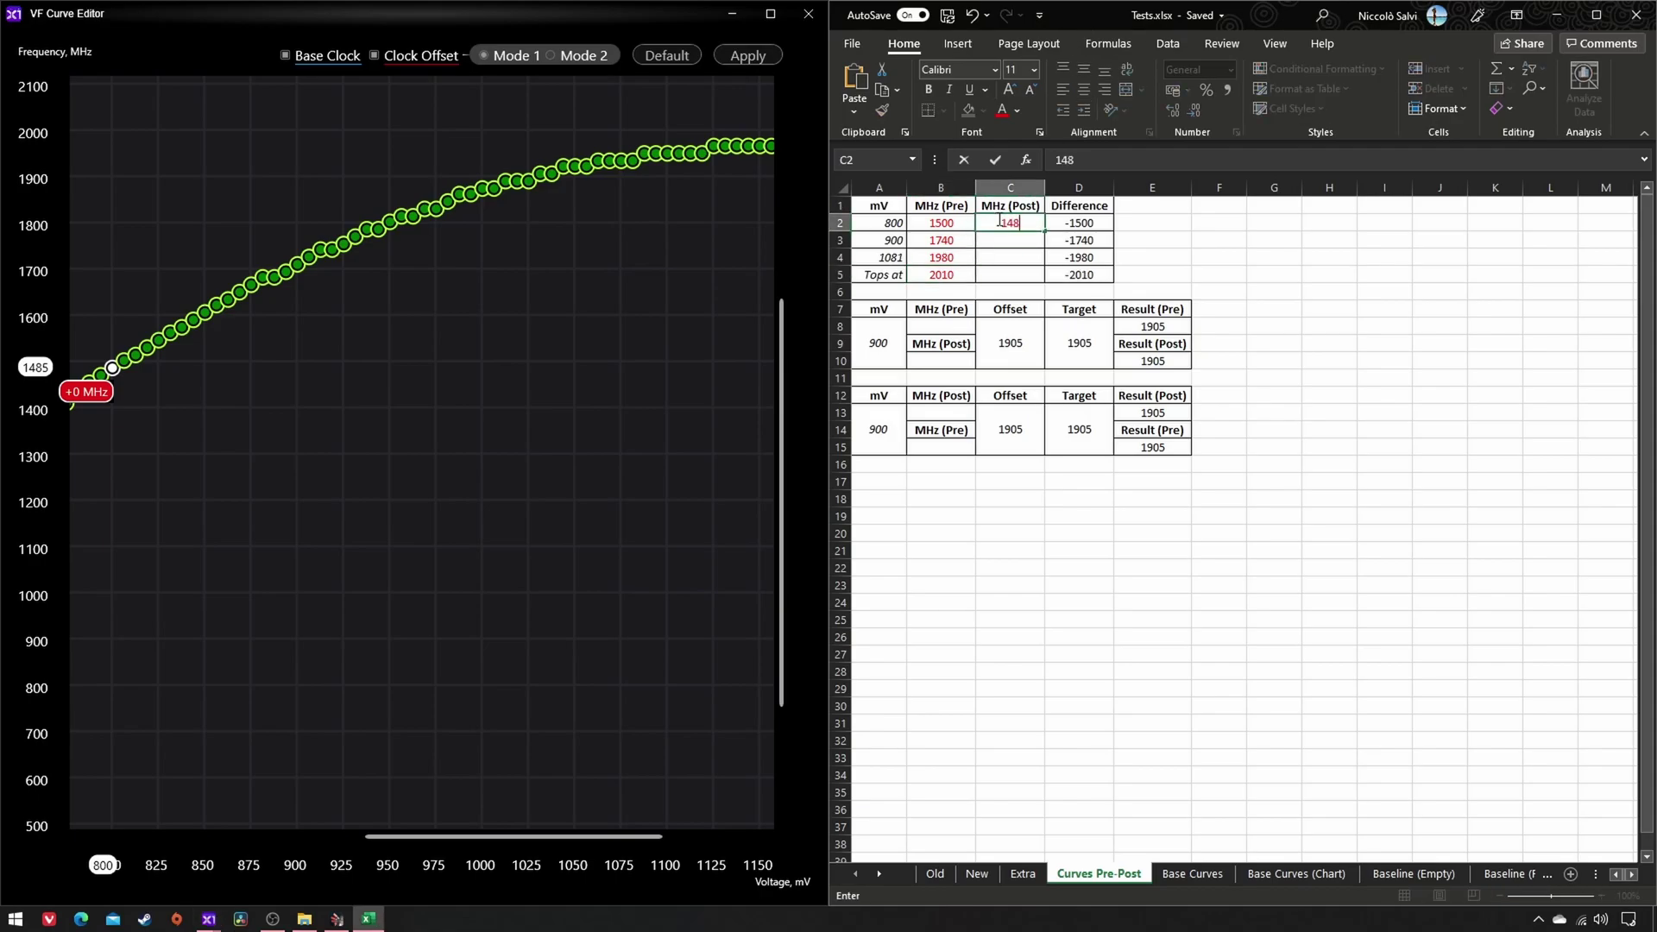
left_click(282, 437)
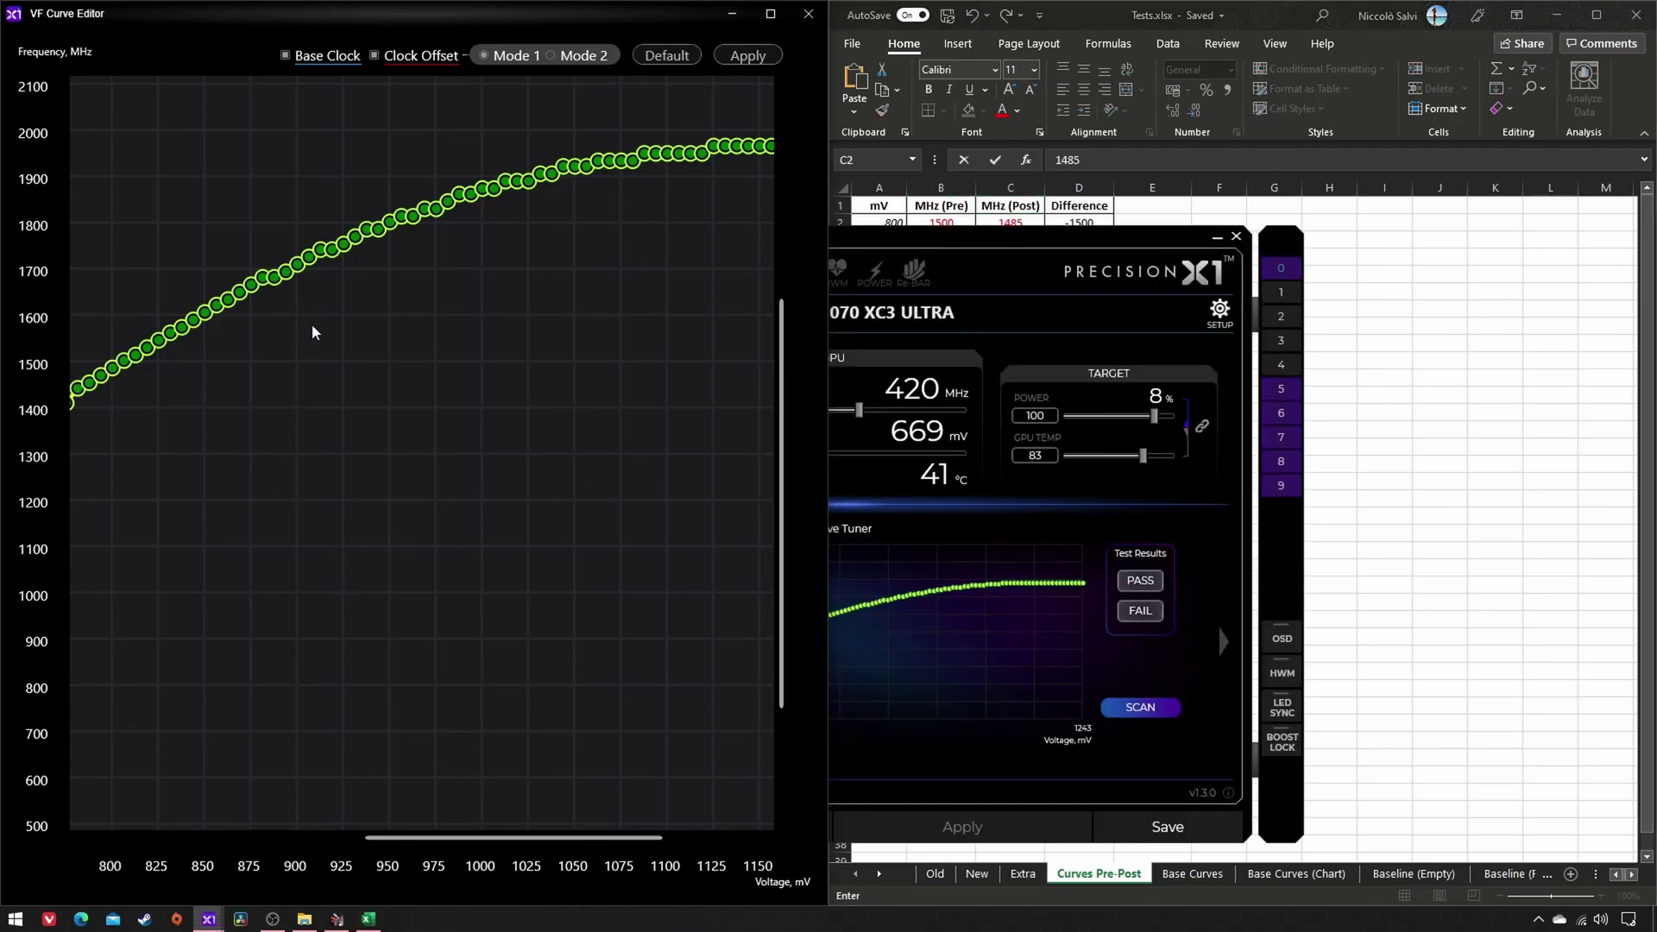
left_click(298, 266)
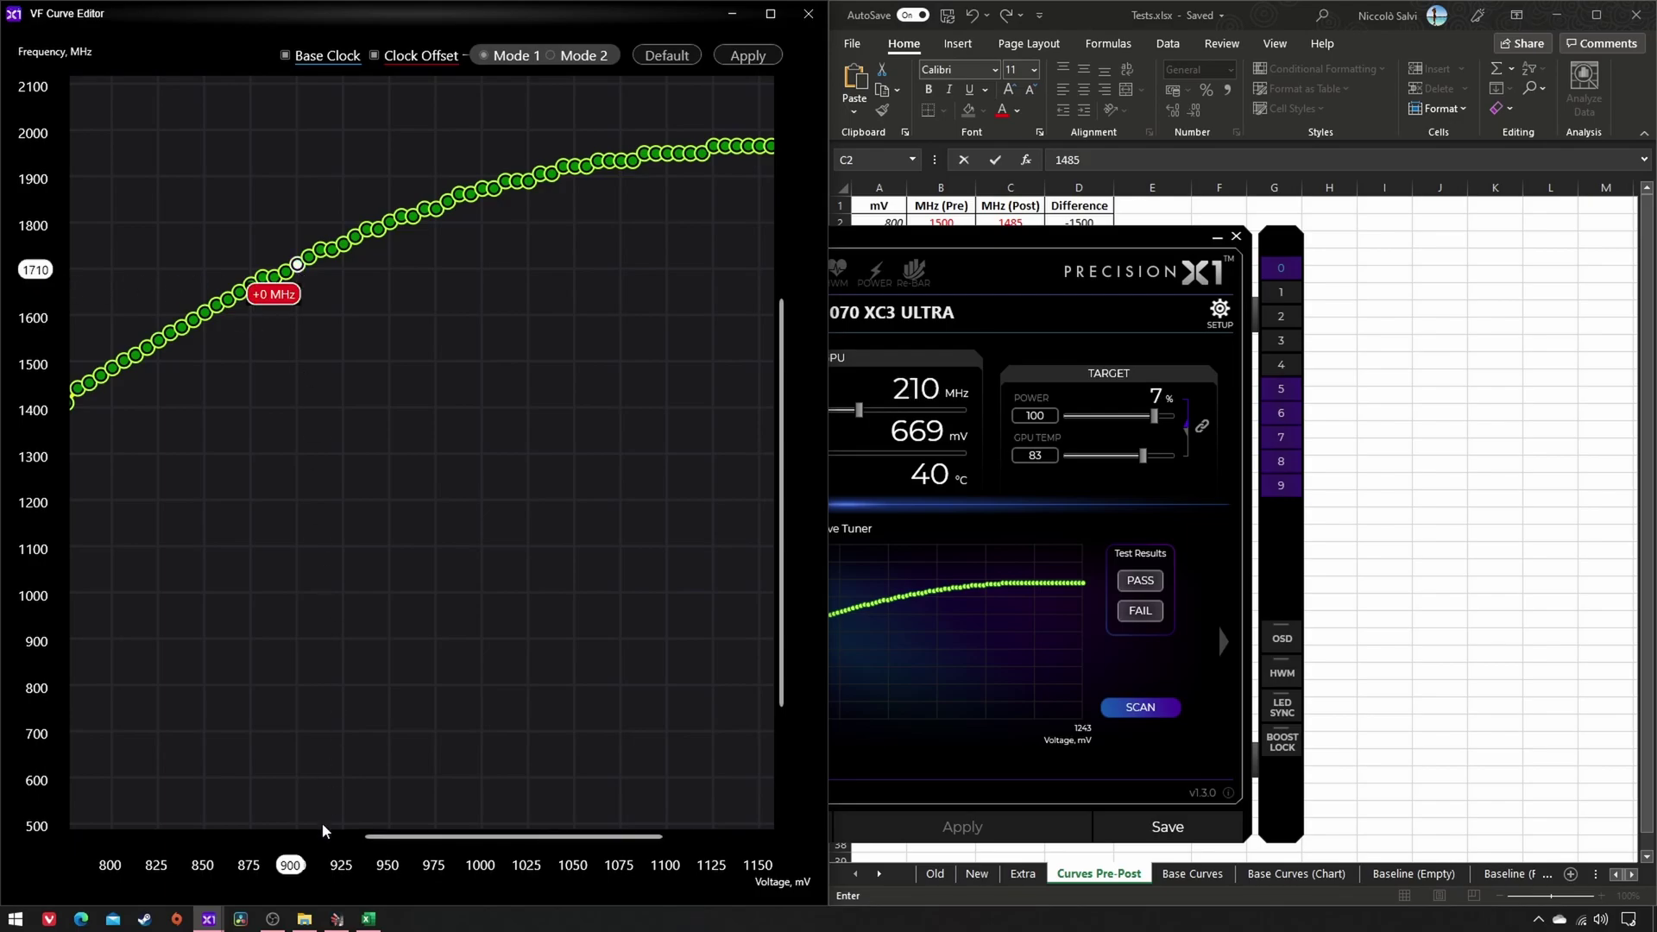
left_click(1073, 18)
left_click(994, 241)
type("1710")
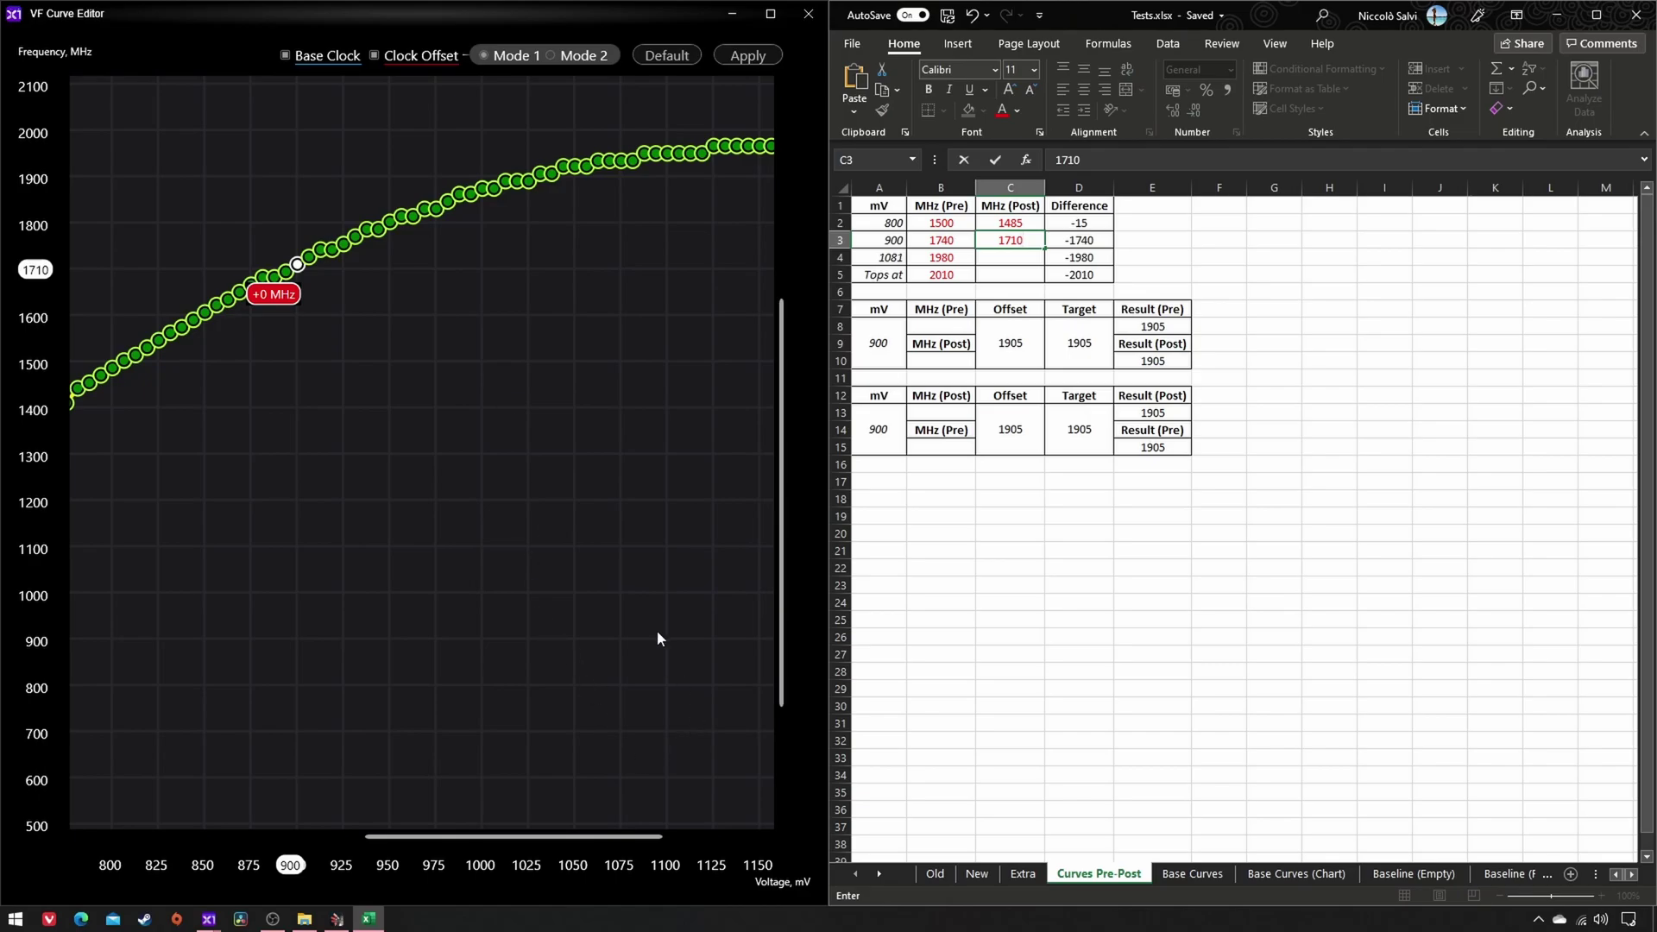
Record the 1081 mV and top post-benchmark readings, 1935 and 1965 MHz, in C4 and C5.
left_click(605, 270)
left_click(633, 161)
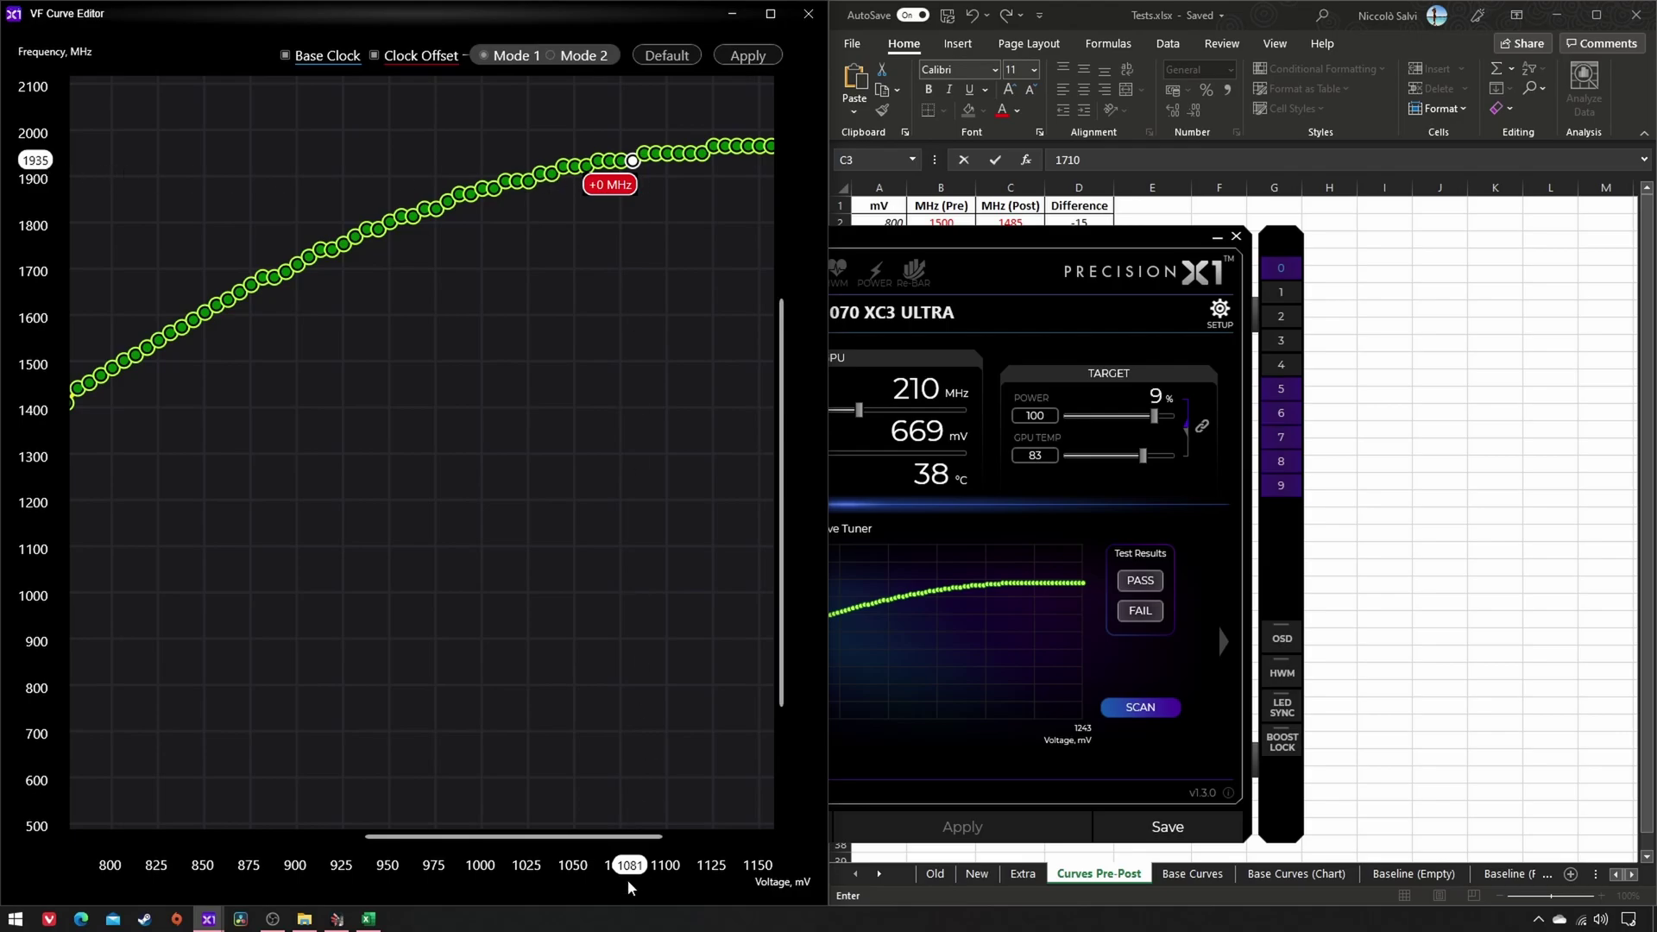
left_click(1075, 12)
left_click(1015, 259)
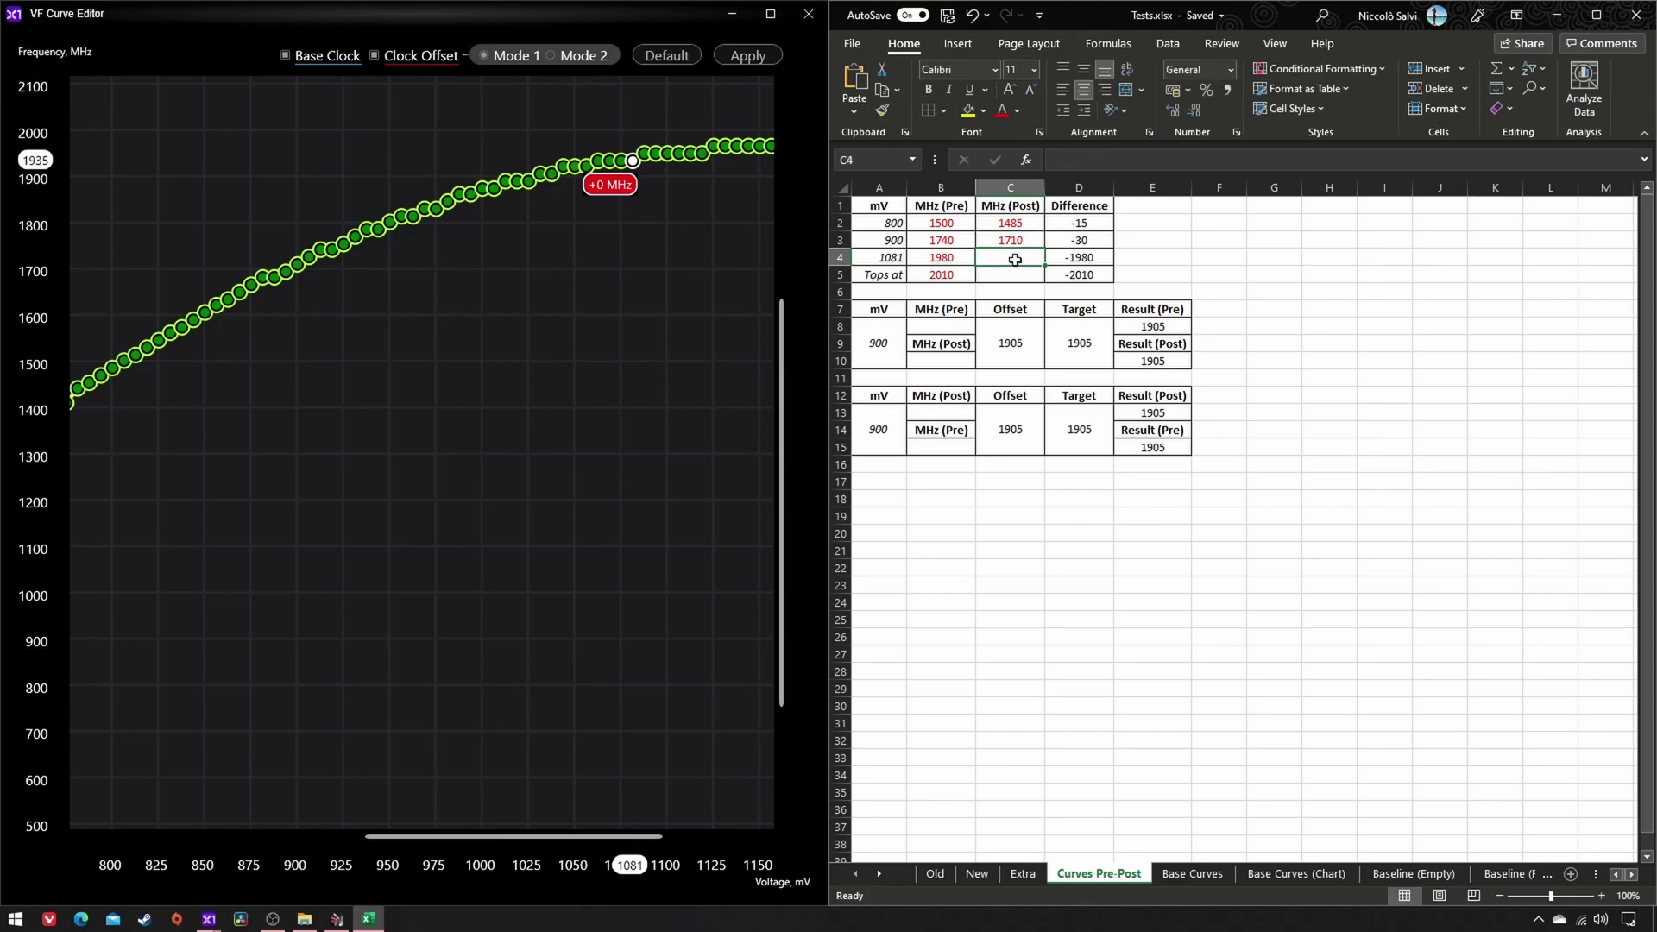
type("1935")
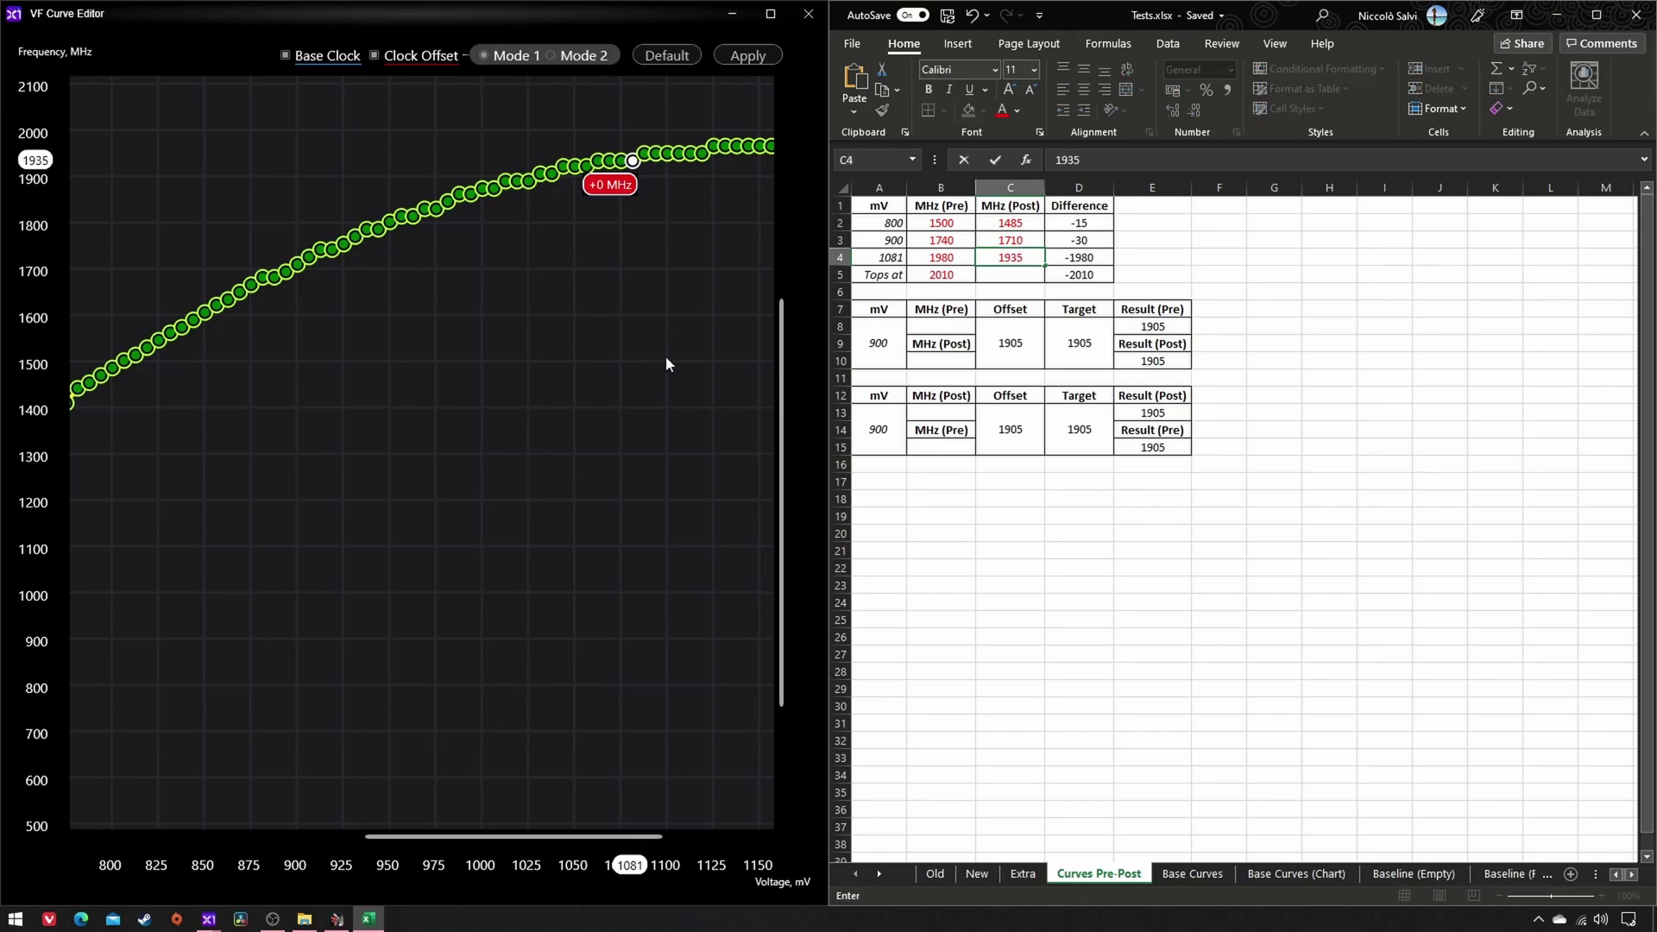
left_click(581, 780)
left_click_drag(605, 837, 689, 835)
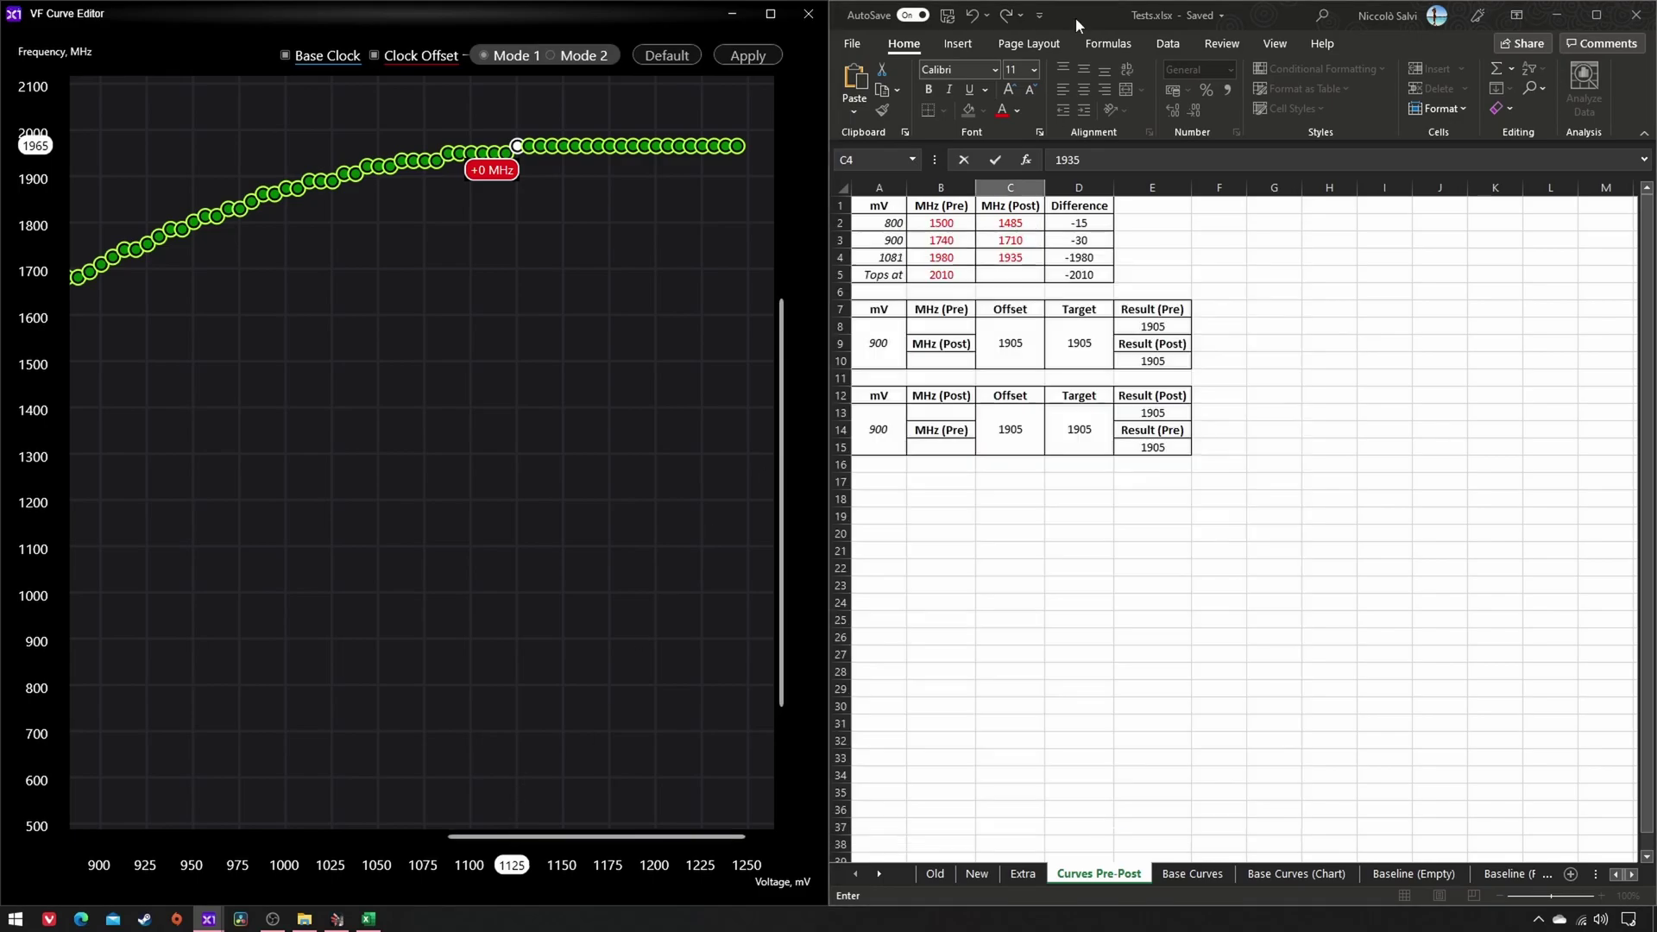
left_click(1075, 18)
left_click(1015, 278)
type("1")
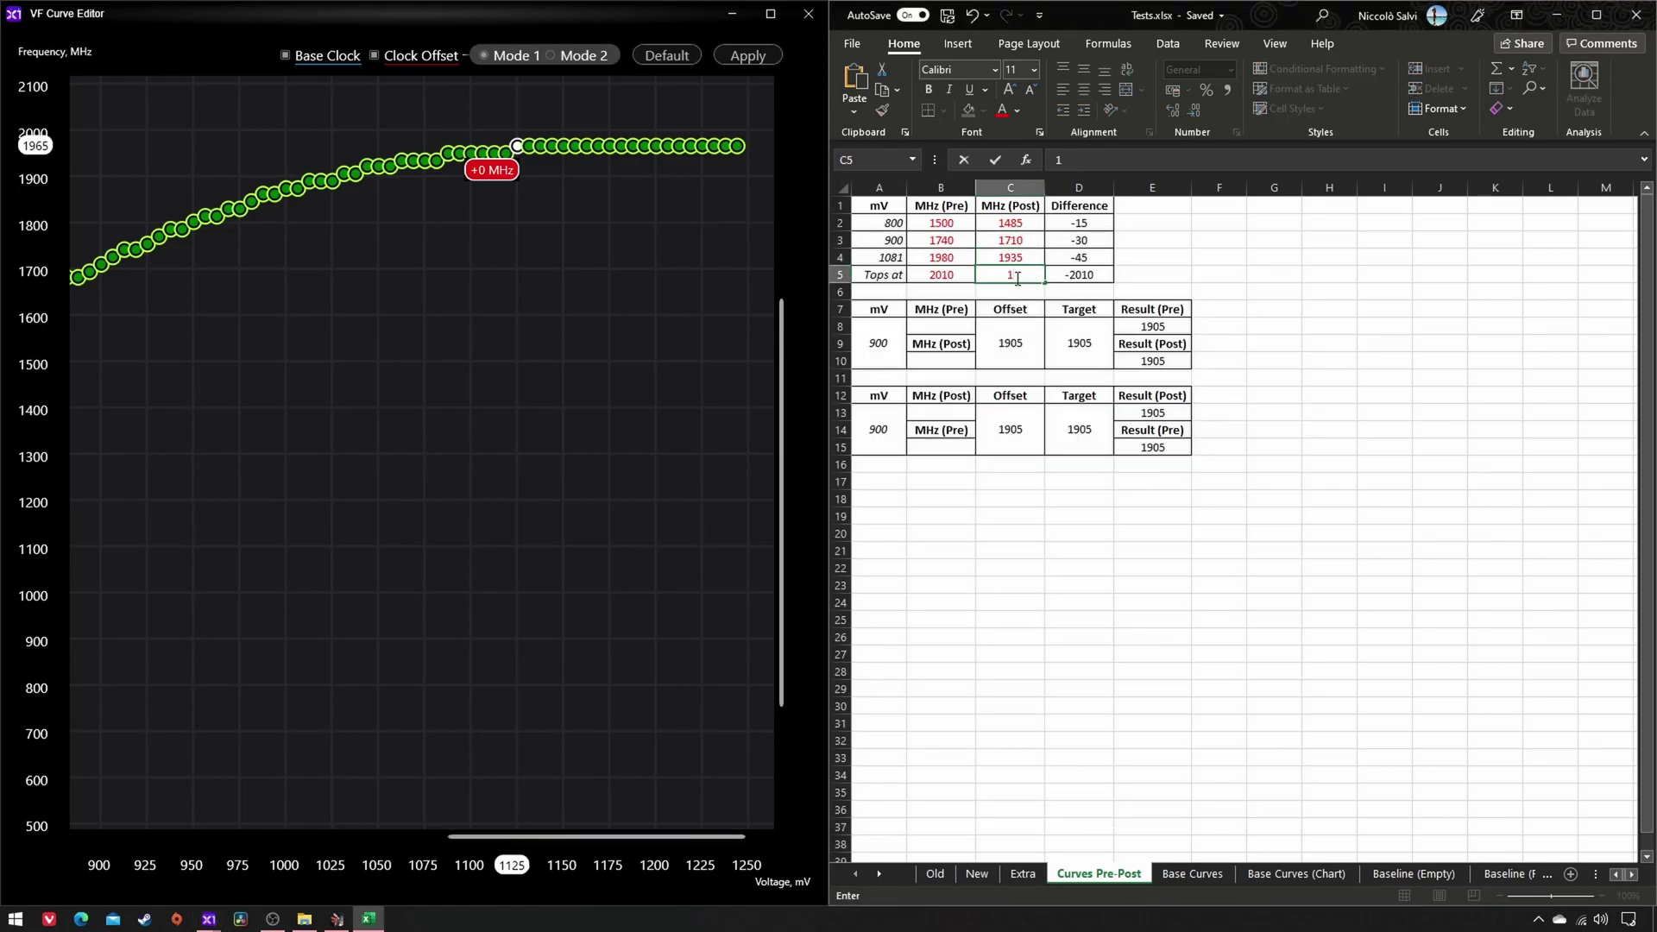
type("96")
type("5")
left_click(1176, 255)
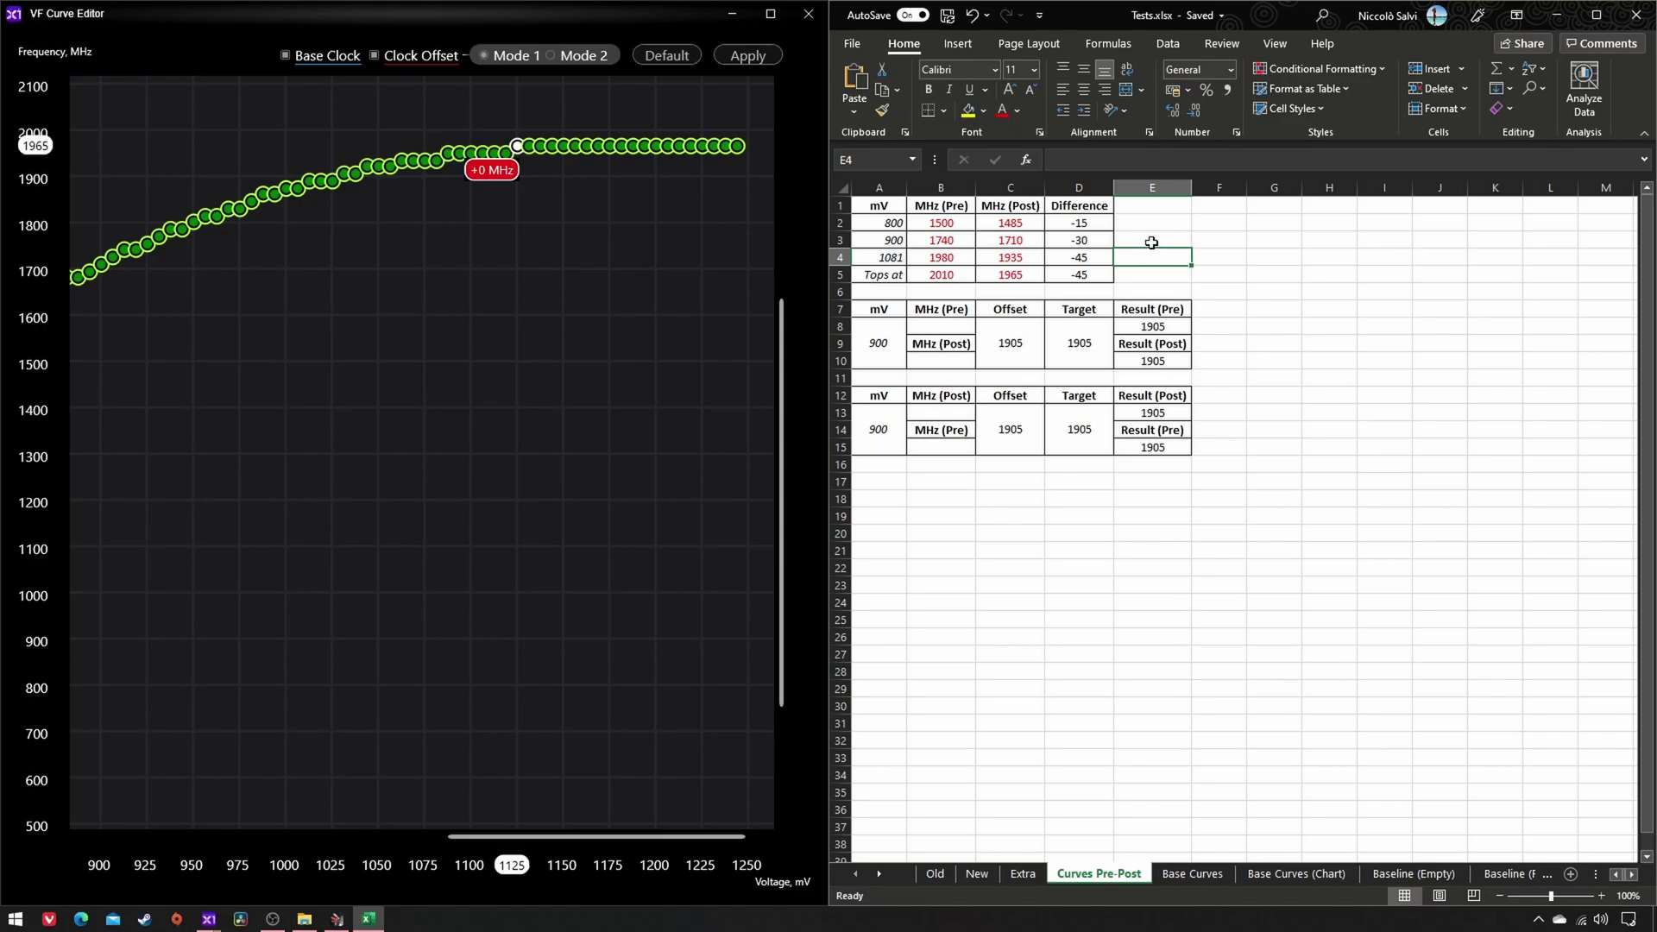
Inspect the Difference formulas in D2, D4 and D5, switching briefly to Precision X1.
left_click(1101, 226)
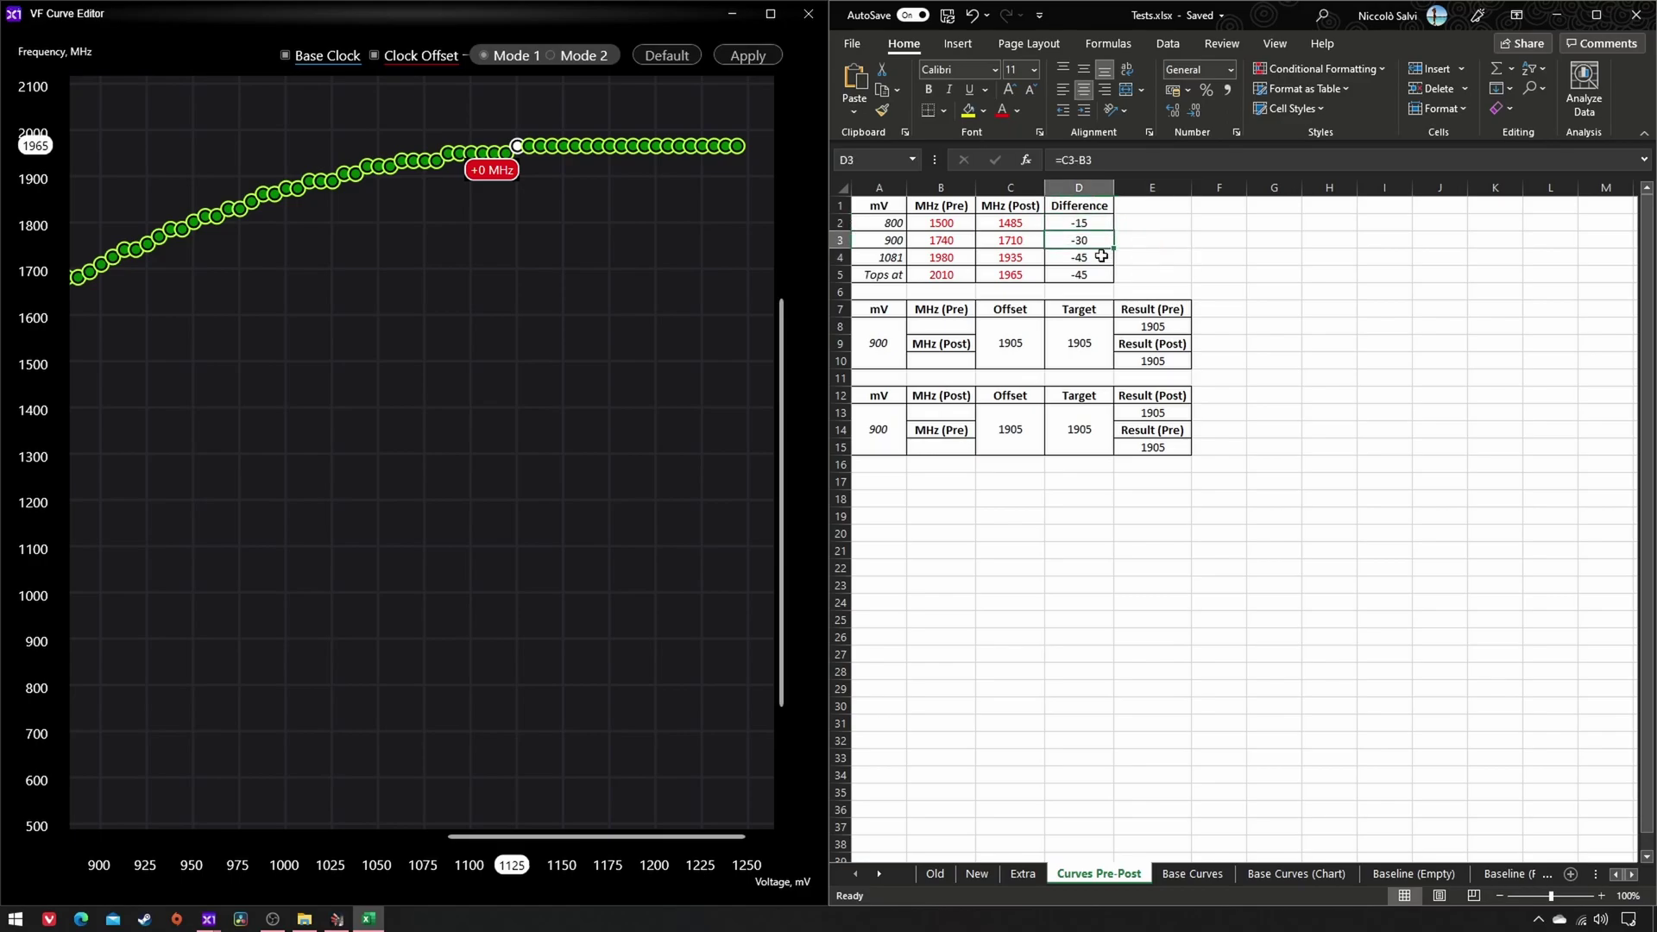
left_click(1100, 259)
left_click(1096, 272)
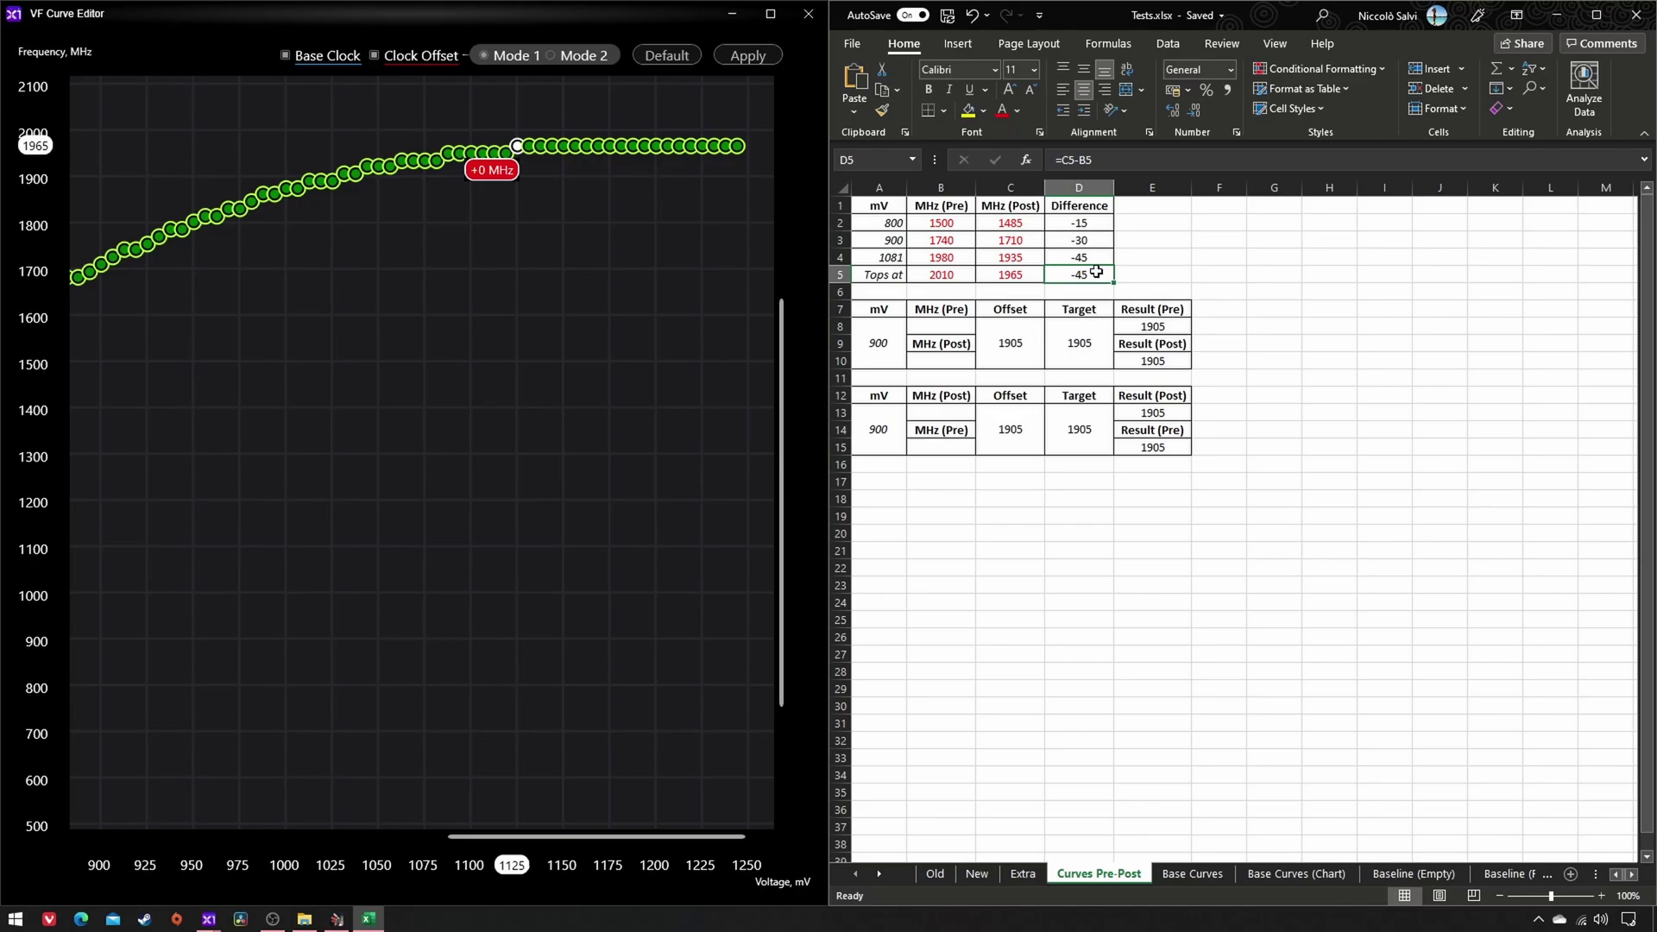
left_click(470, 373)
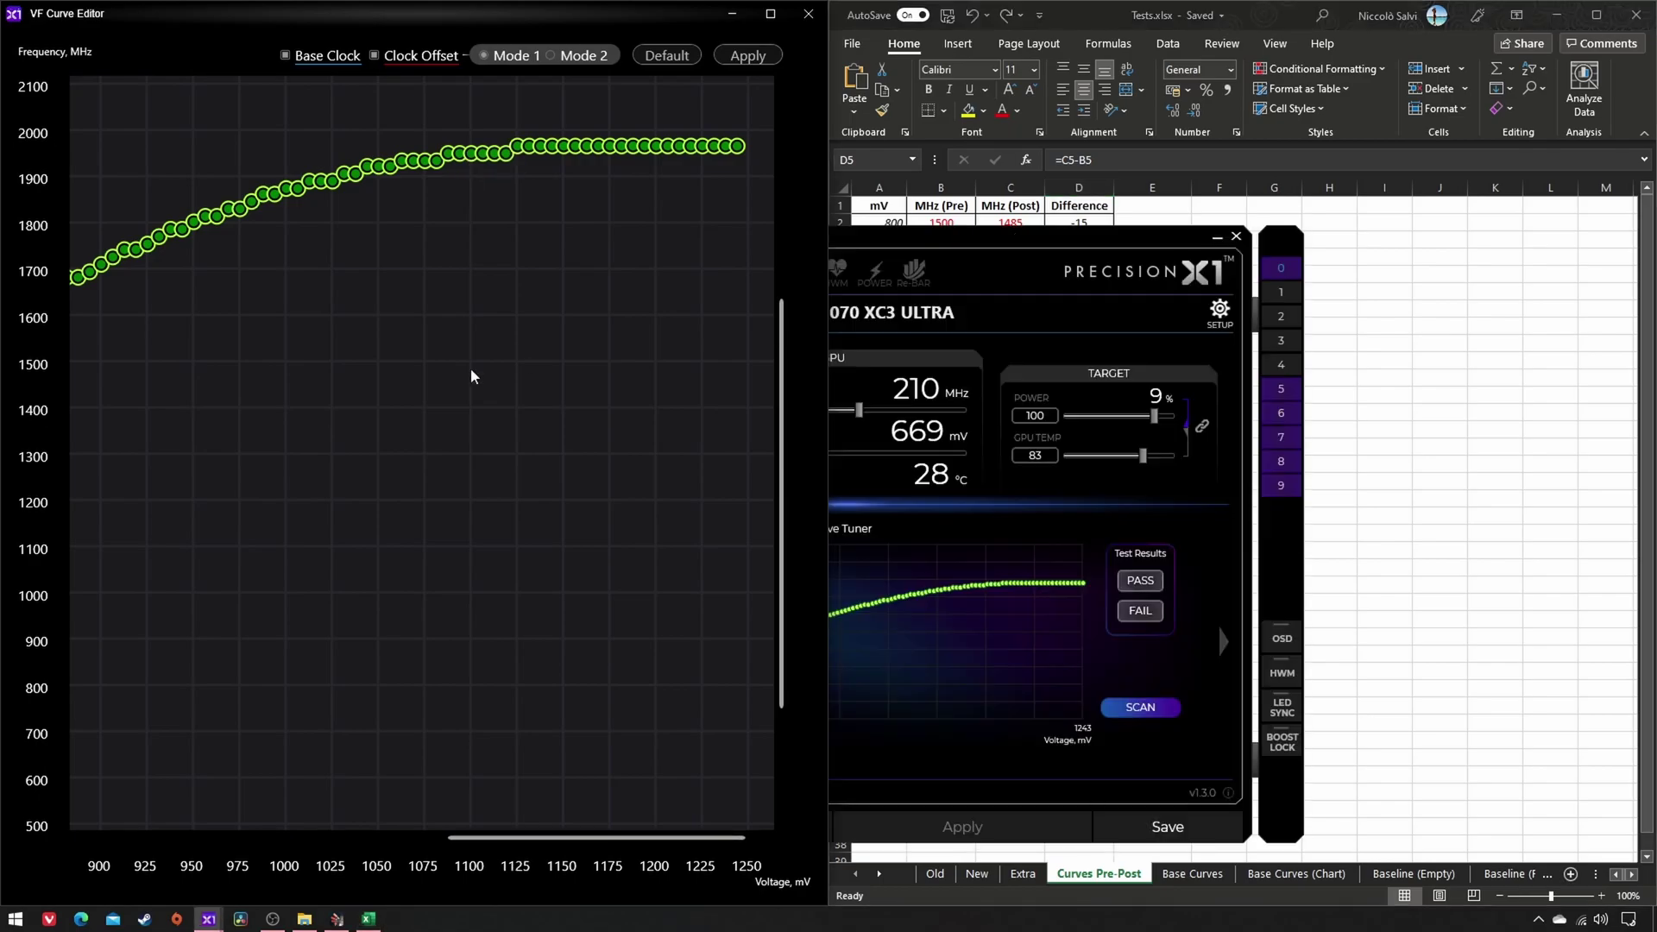
left_click(1184, 878)
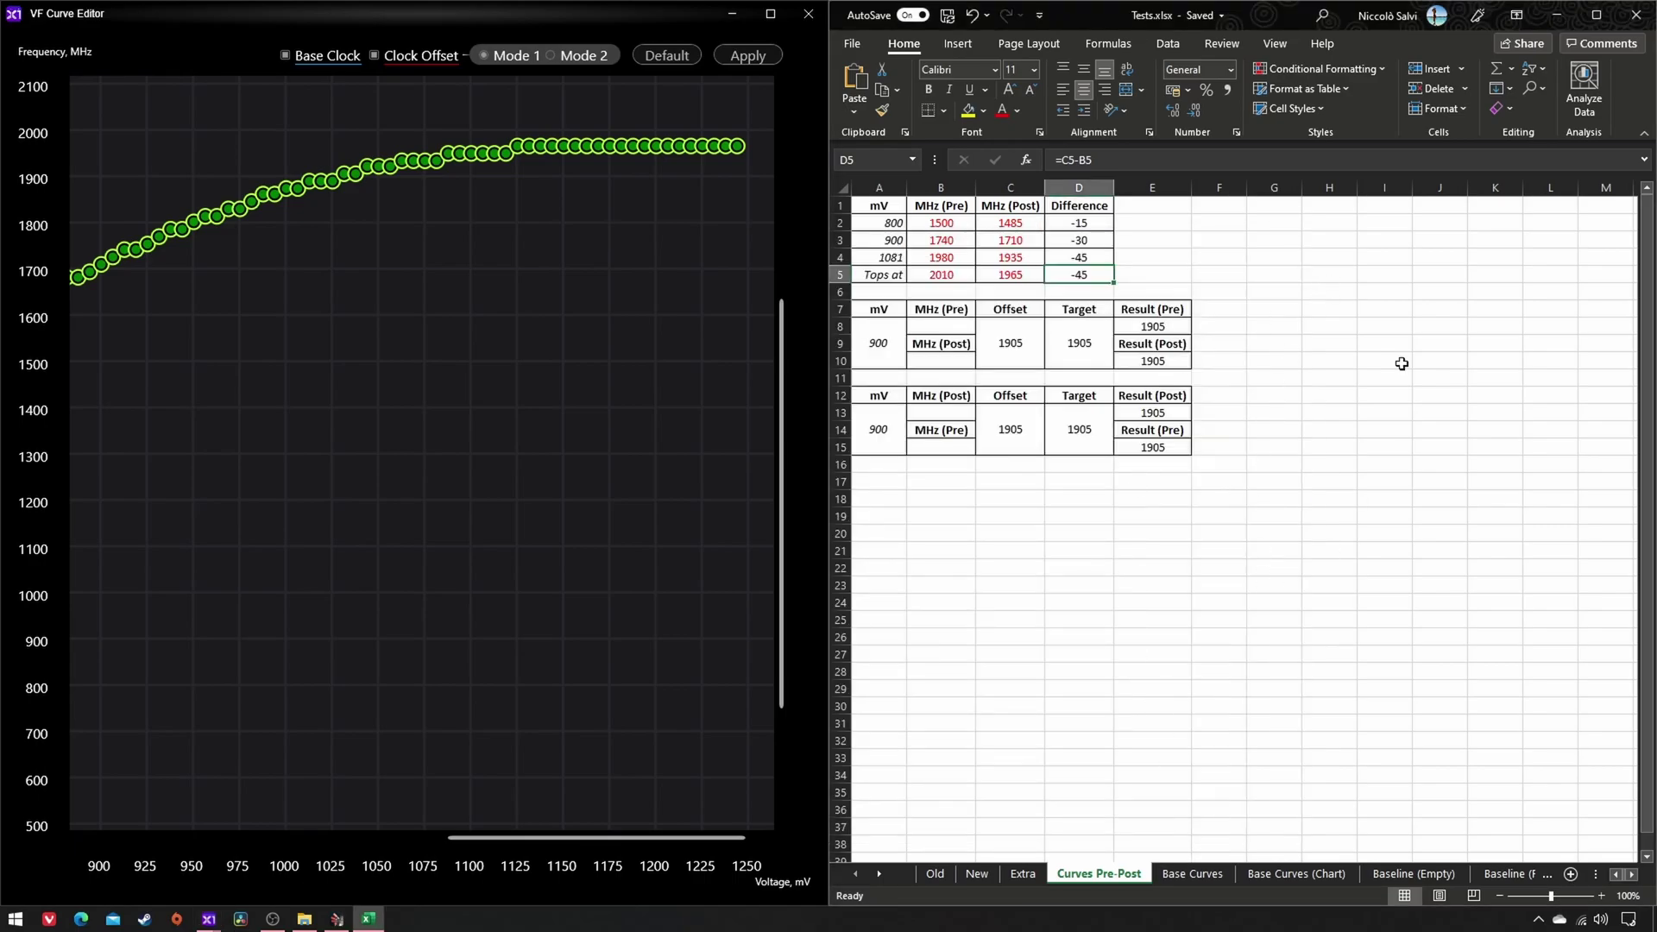
Maximize Excel and browse the Base Curves sheet from its row 2 headers down to the final rows.
left_click(1594, 16)
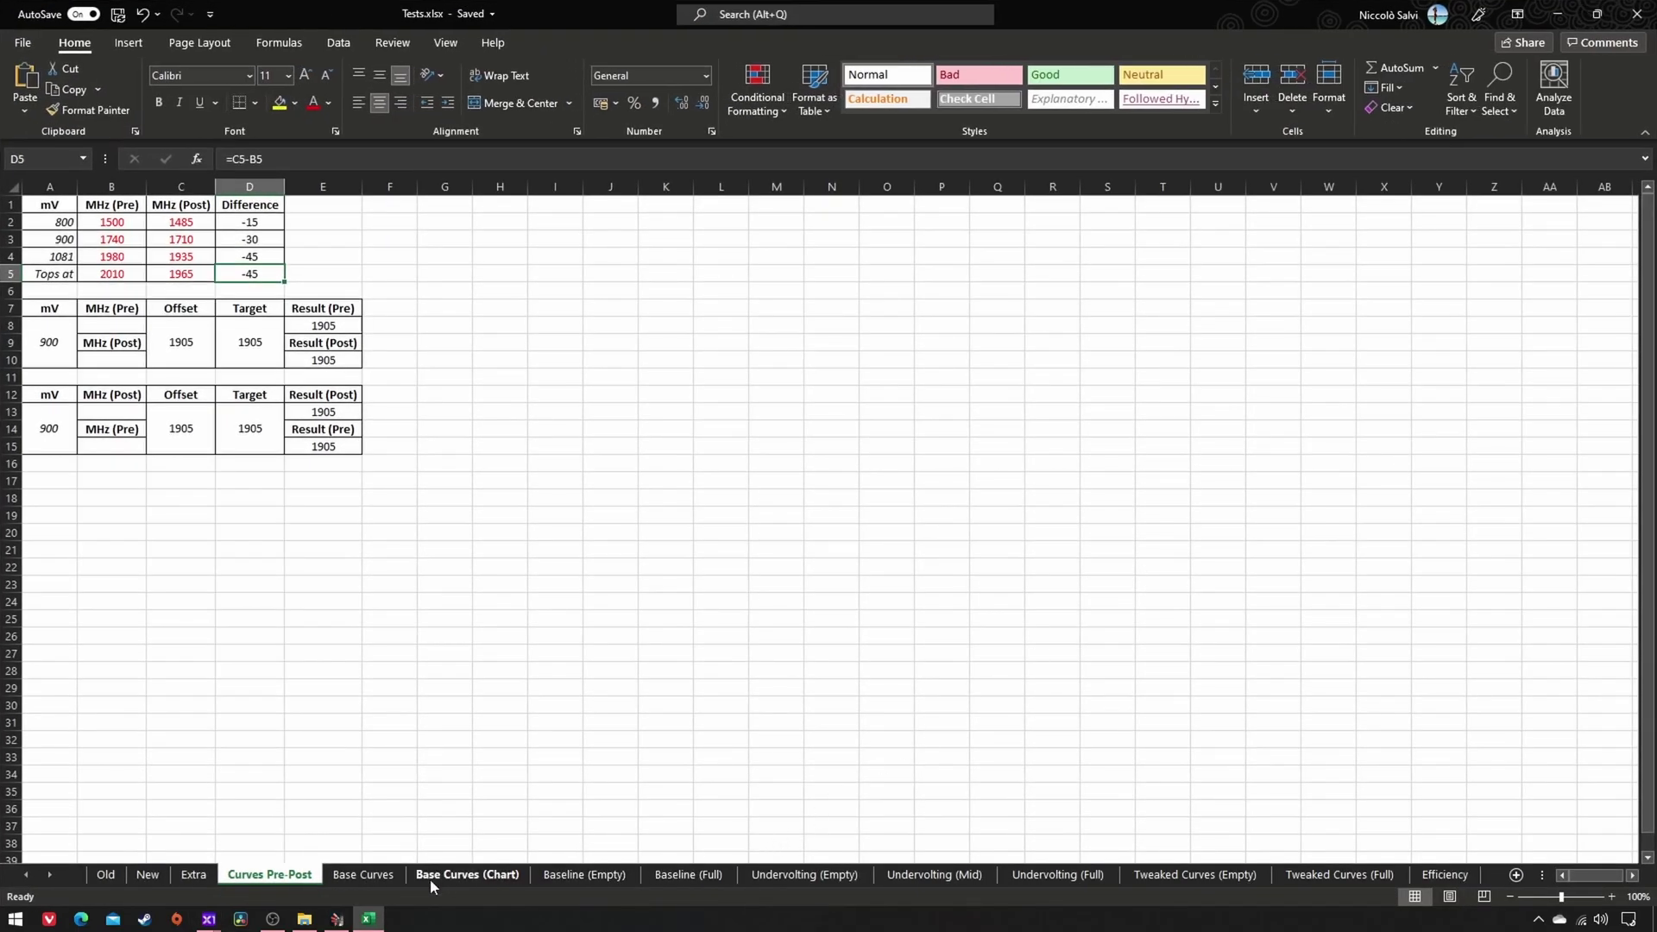
left_click(362, 875)
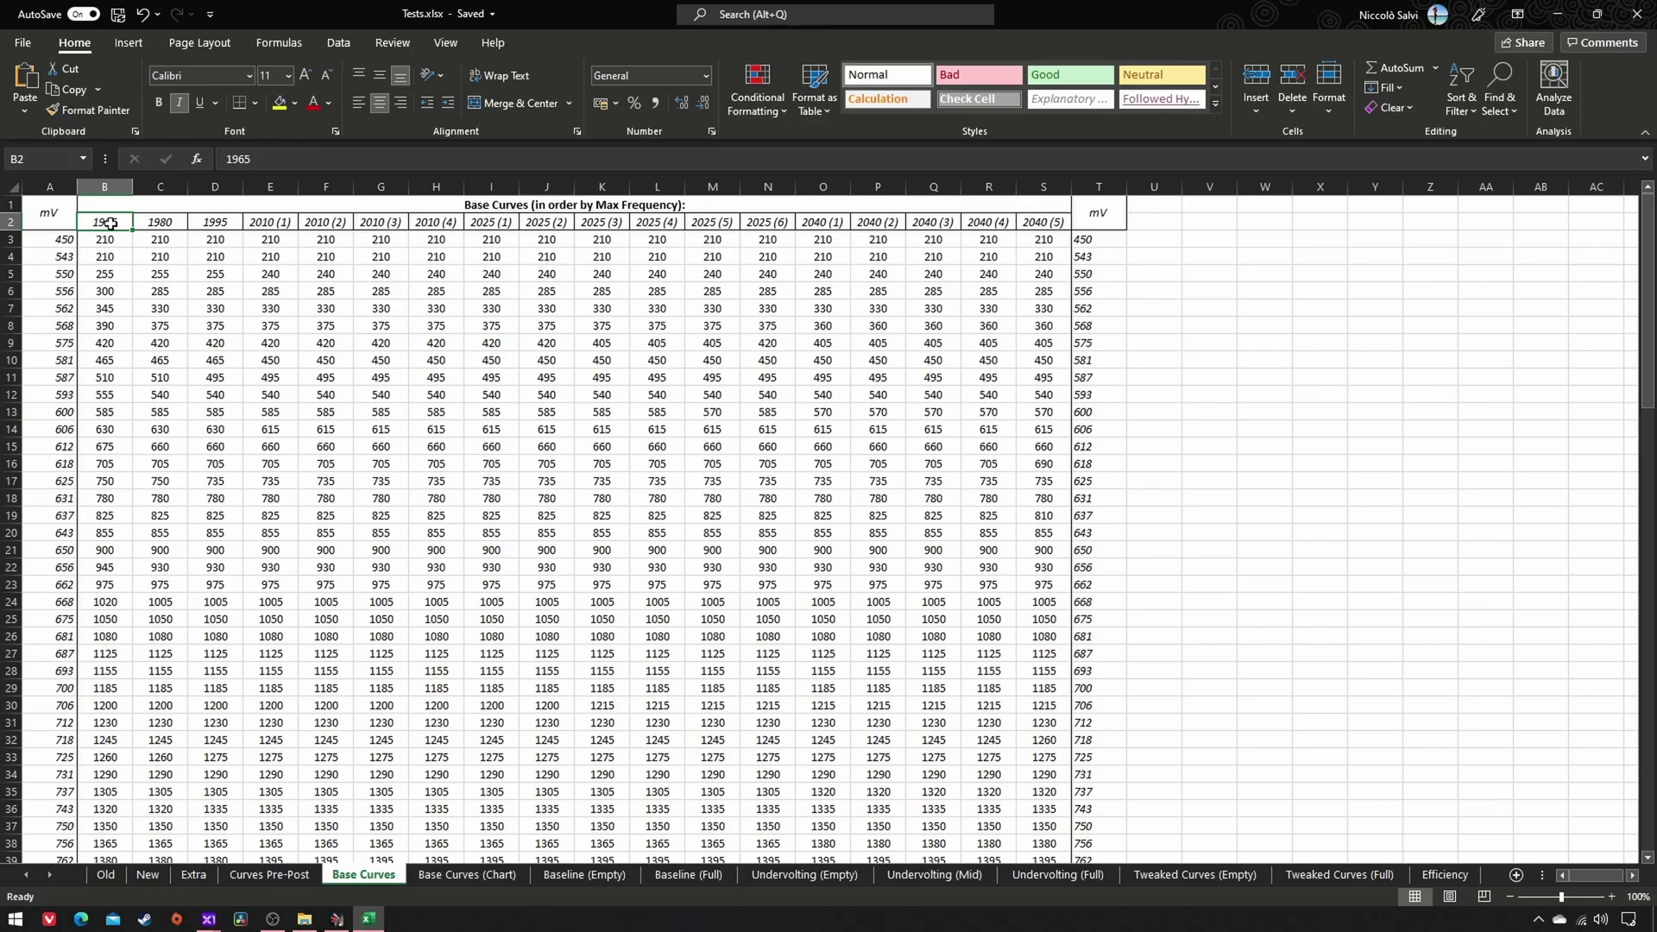
left_click_drag(108, 224, 1044, 223)
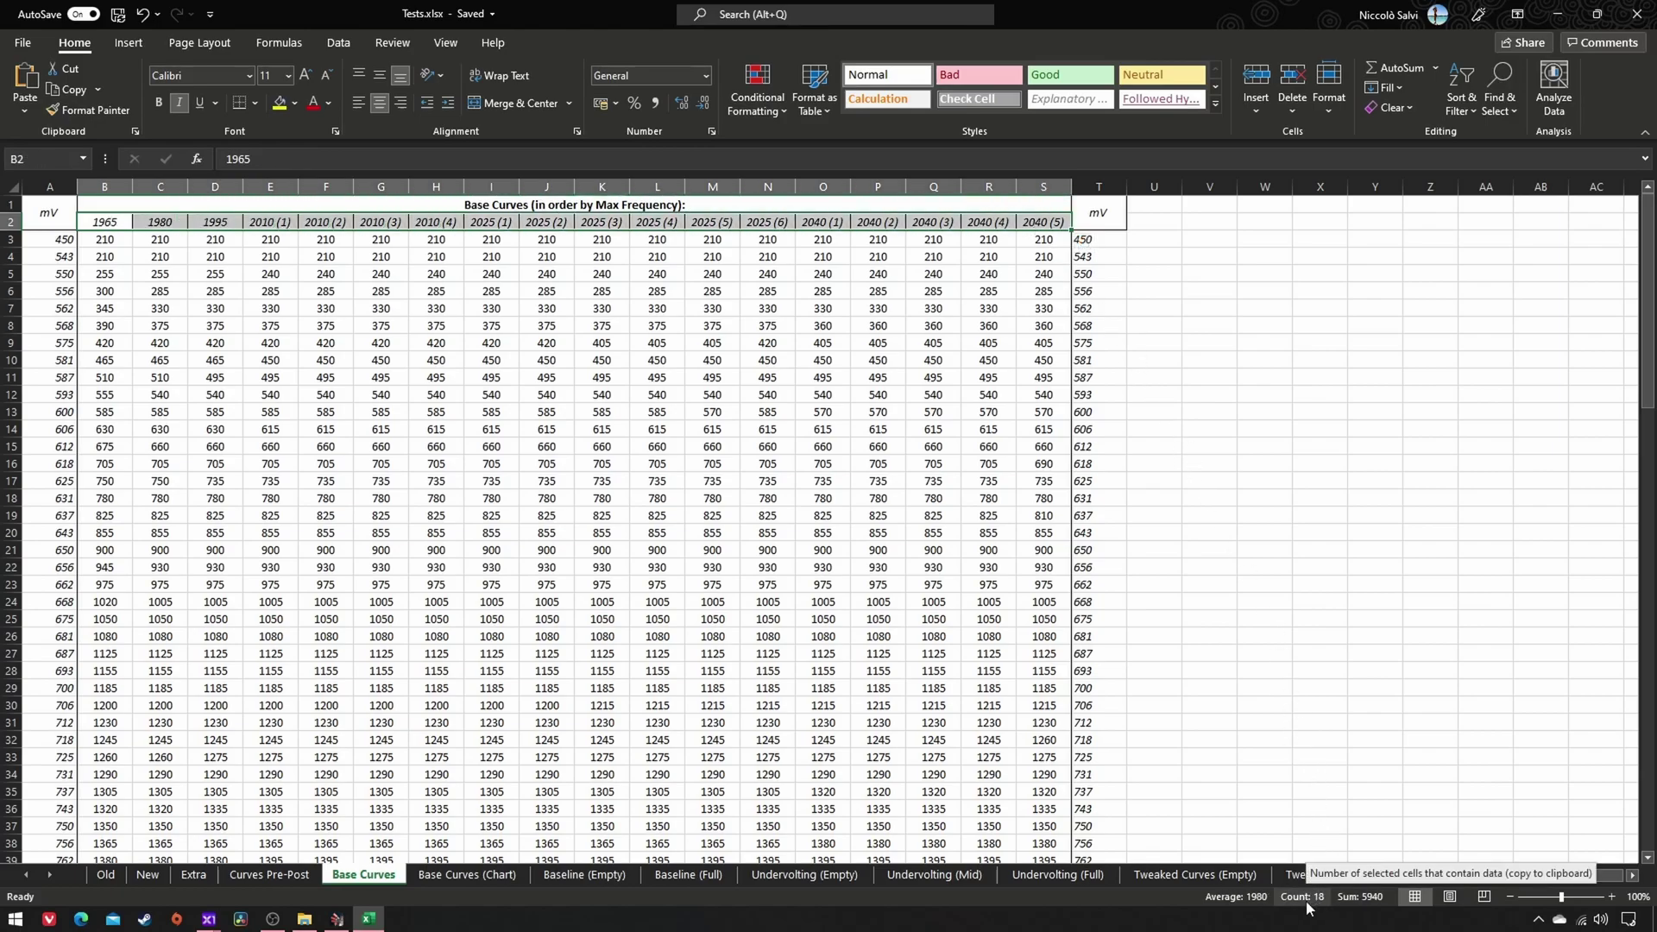
scroll(872, 378, "down", 6)
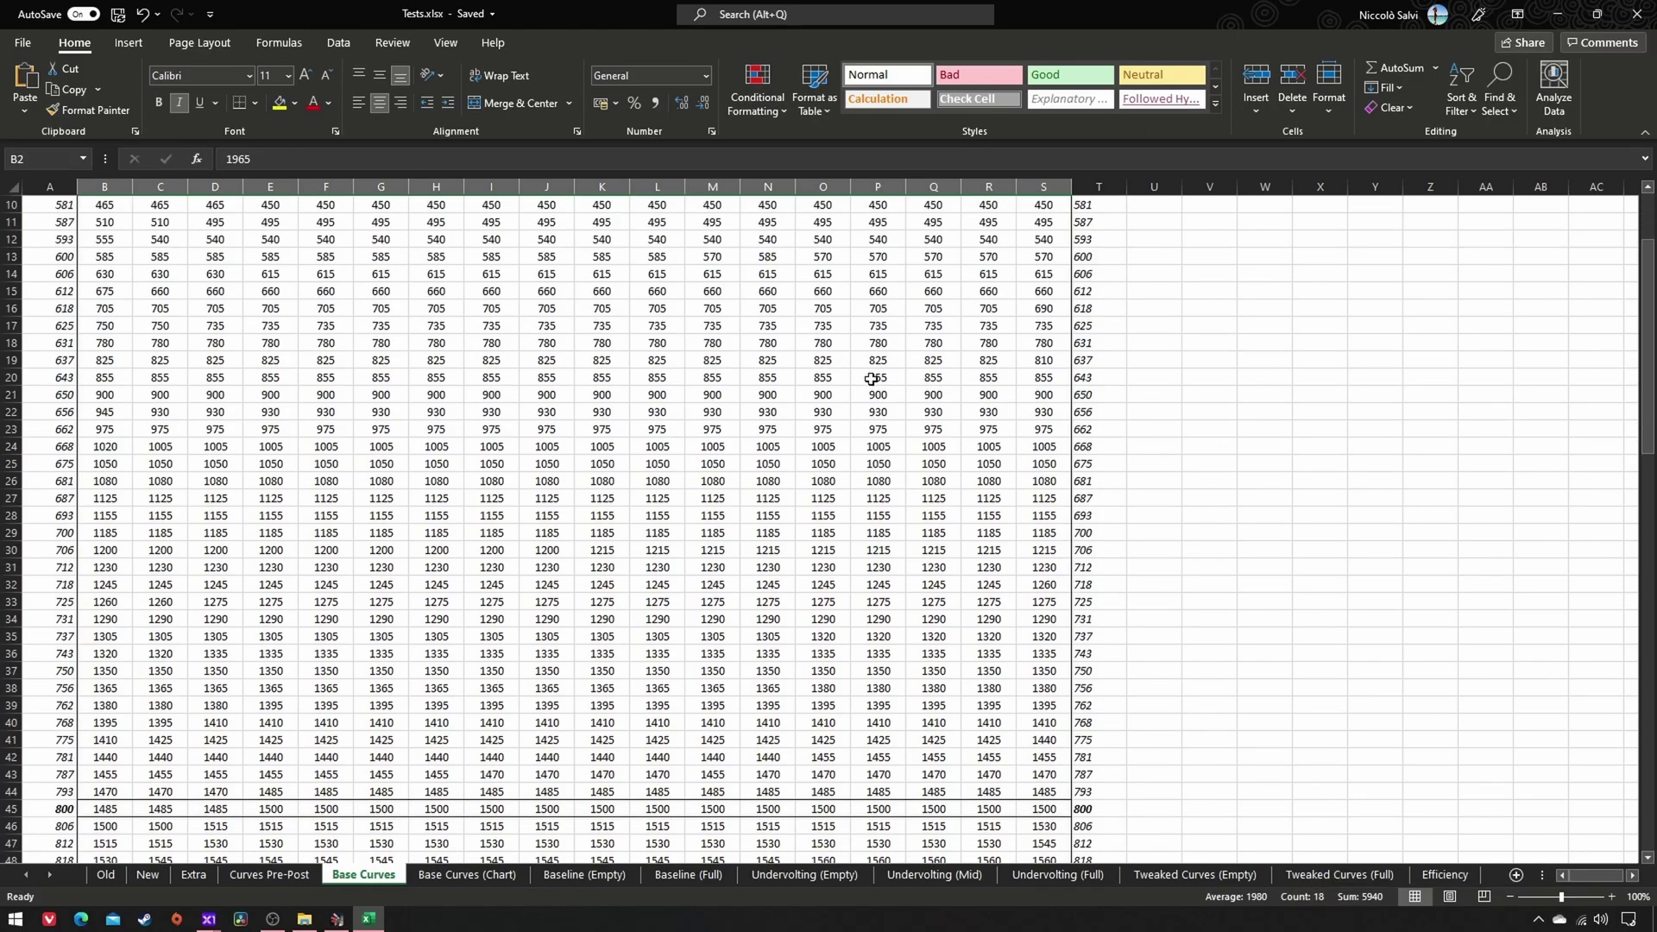
scroll(871, 378, "down", 6)
scroll(872, 378, "down", 2)
scroll(872, 378, "down", 8)
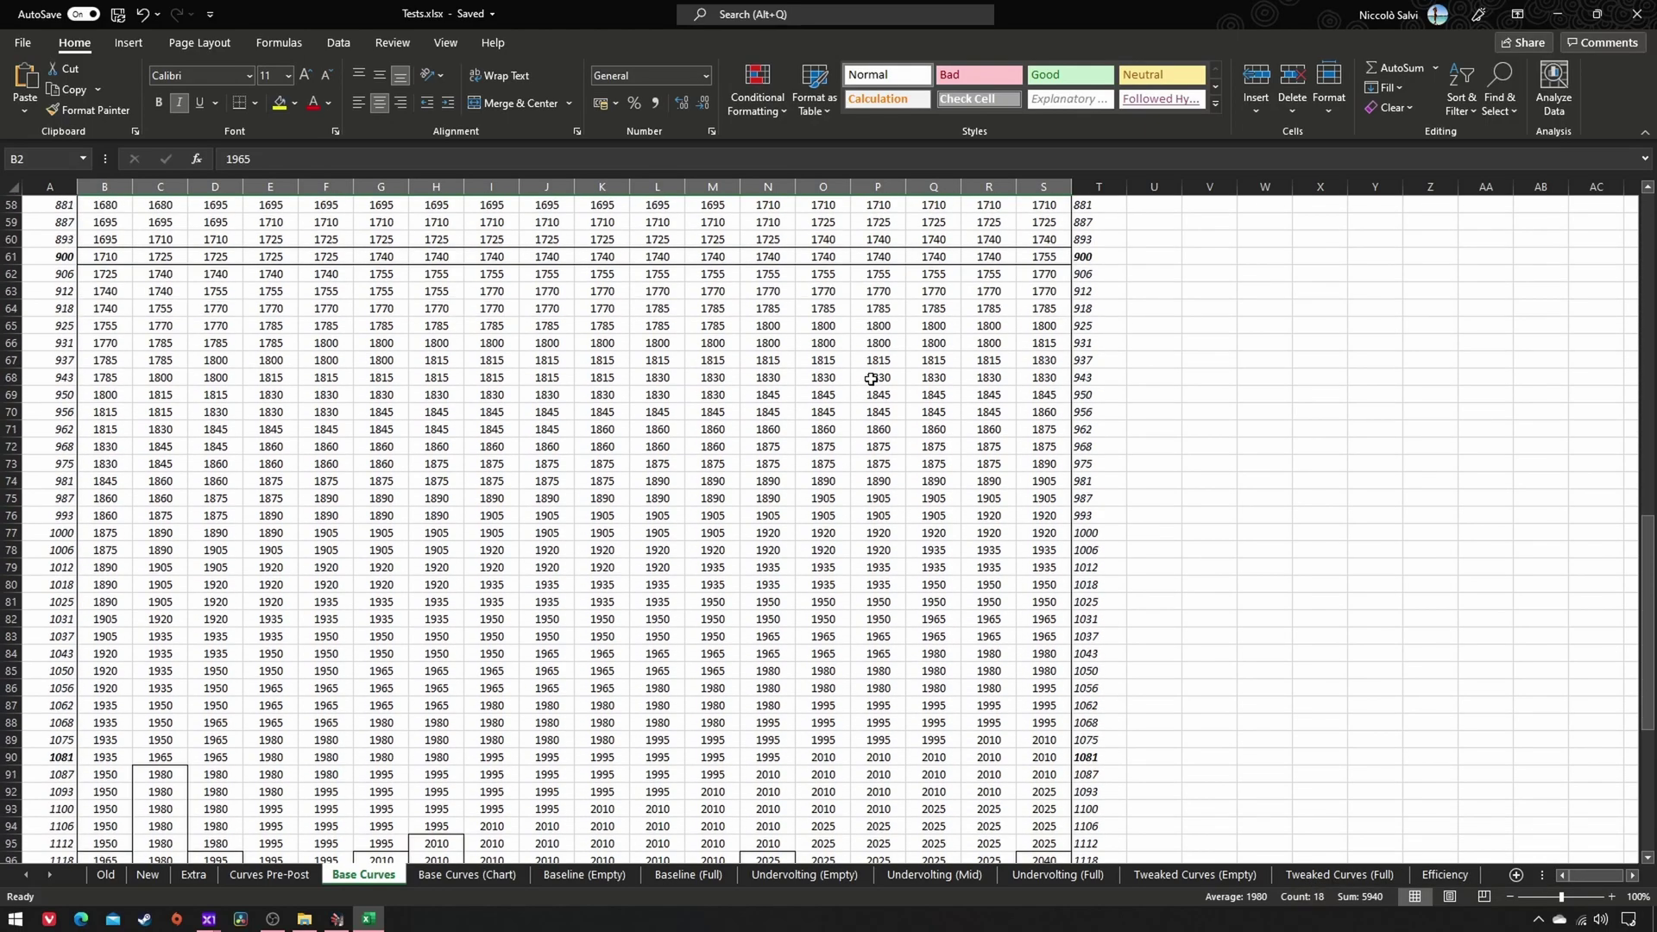
scroll(871, 378, "down", 2)
scroll(872, 380, "down", 1)
scroll(872, 380, "down", 2)
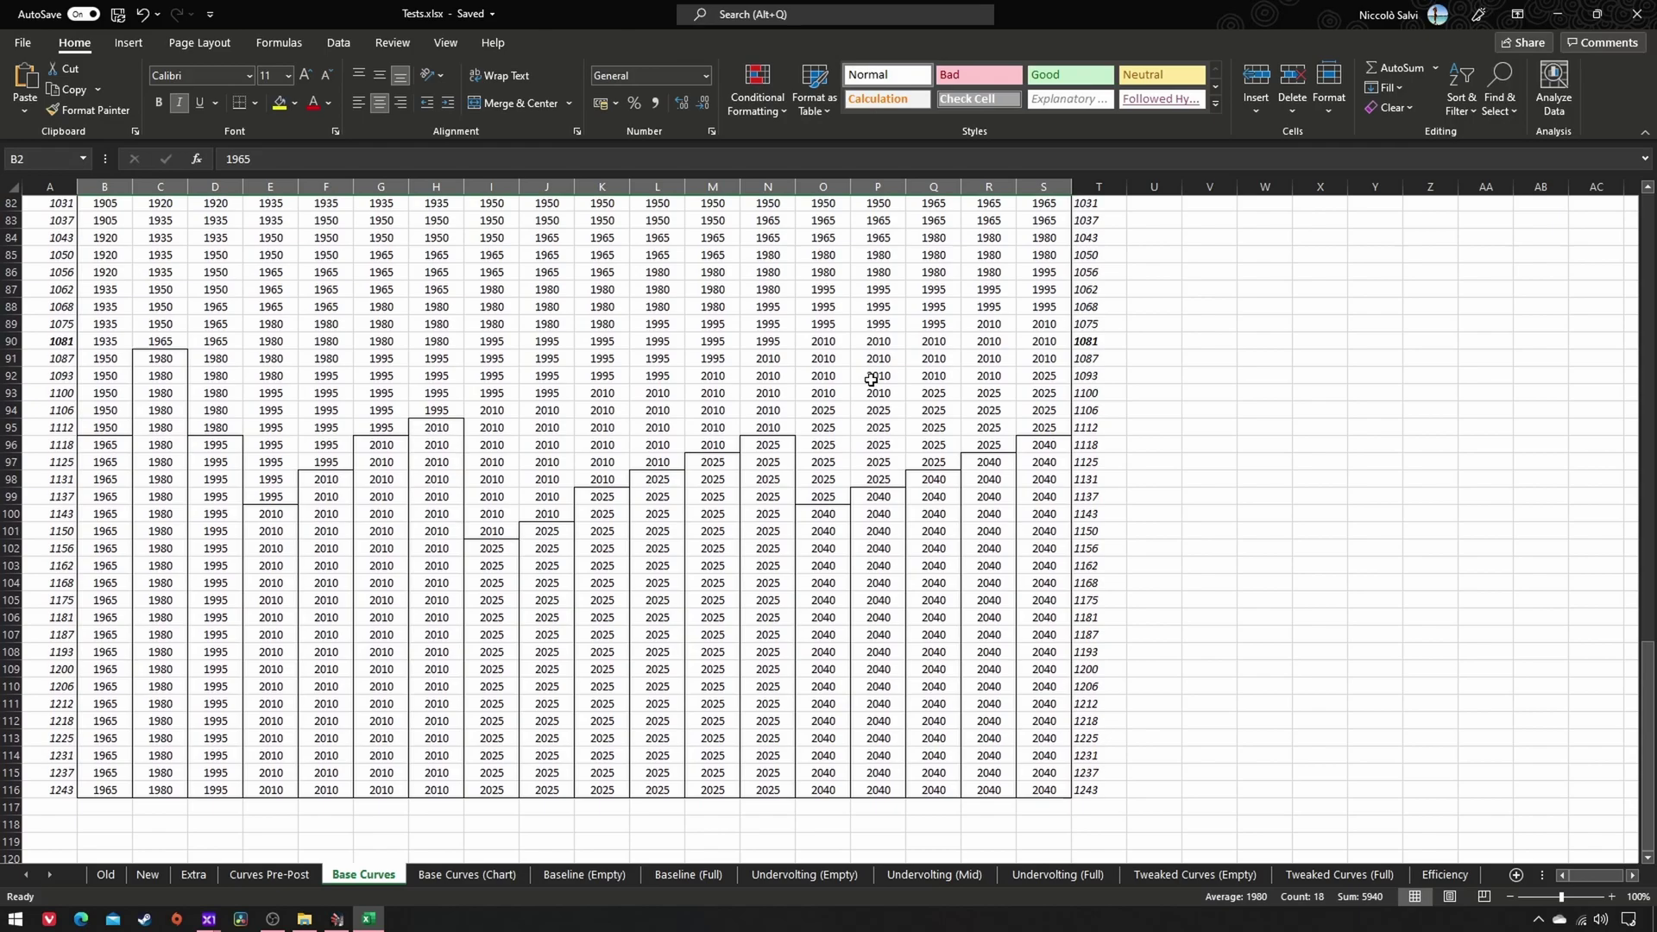
View the six-curve Base Curves (Chart) line plot, then return to the VF Curve Editor.
left_click(457, 874)
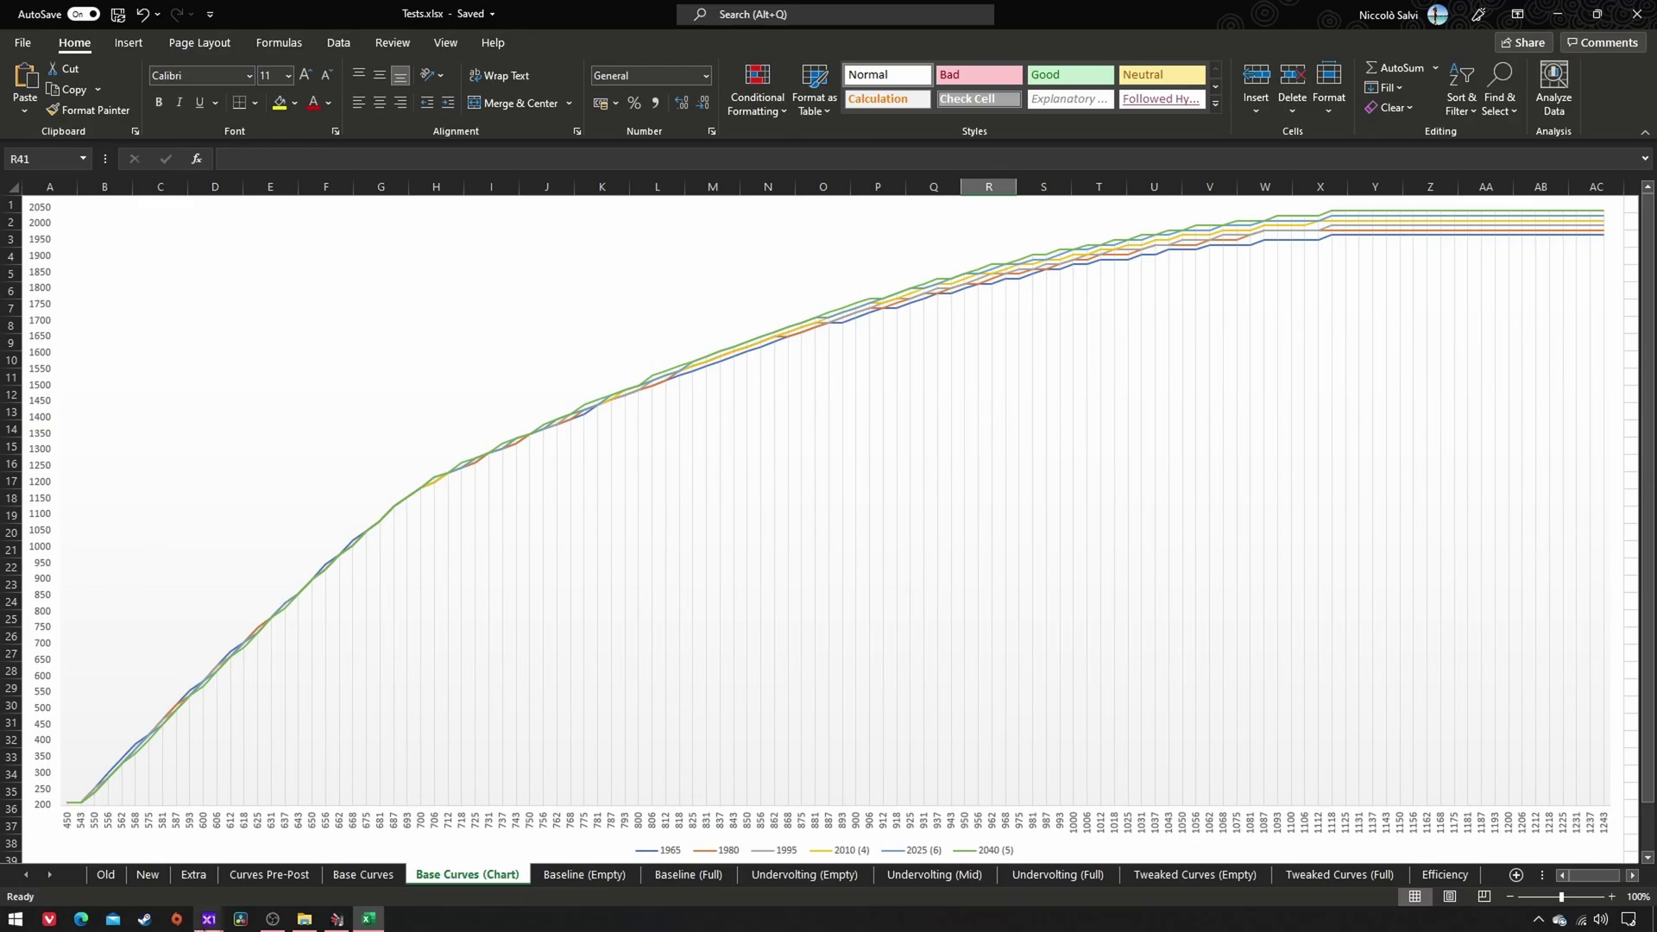
left_click(288, 857)
left_click_drag(510, 837, 397, 831)
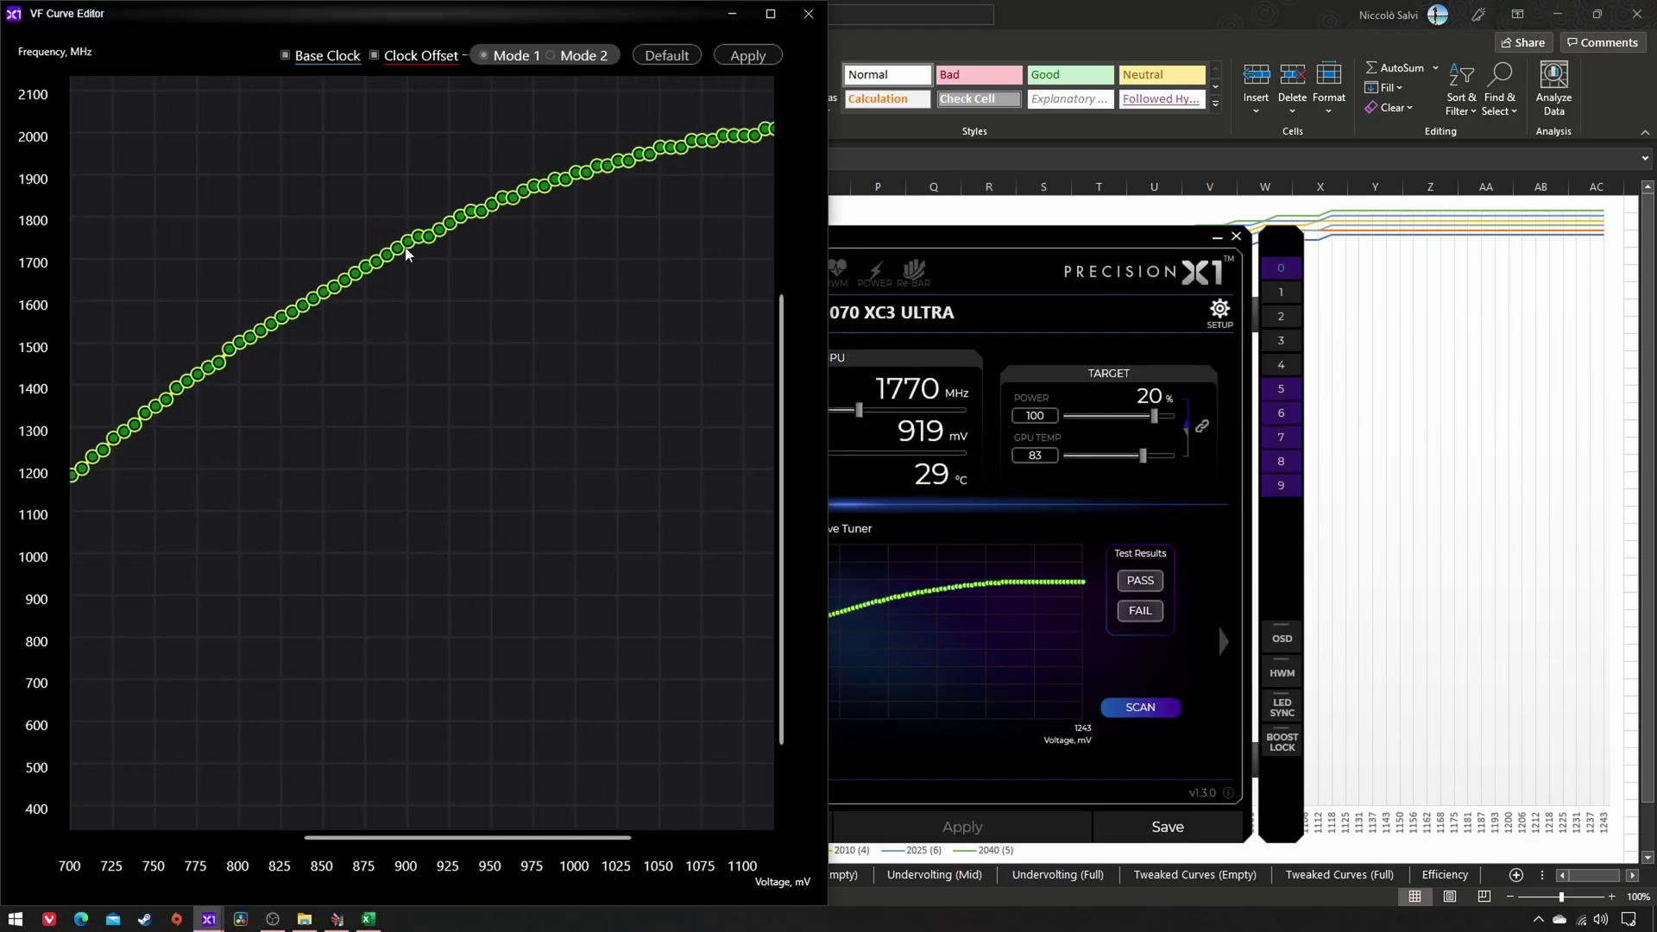
left_click(407, 245)
mouse_move(407, 245)
left_mouse_down()
mouse_move(407, 168)
mouse_move(420, 347)
mouse_move(418, 325)
left_mouse_up()
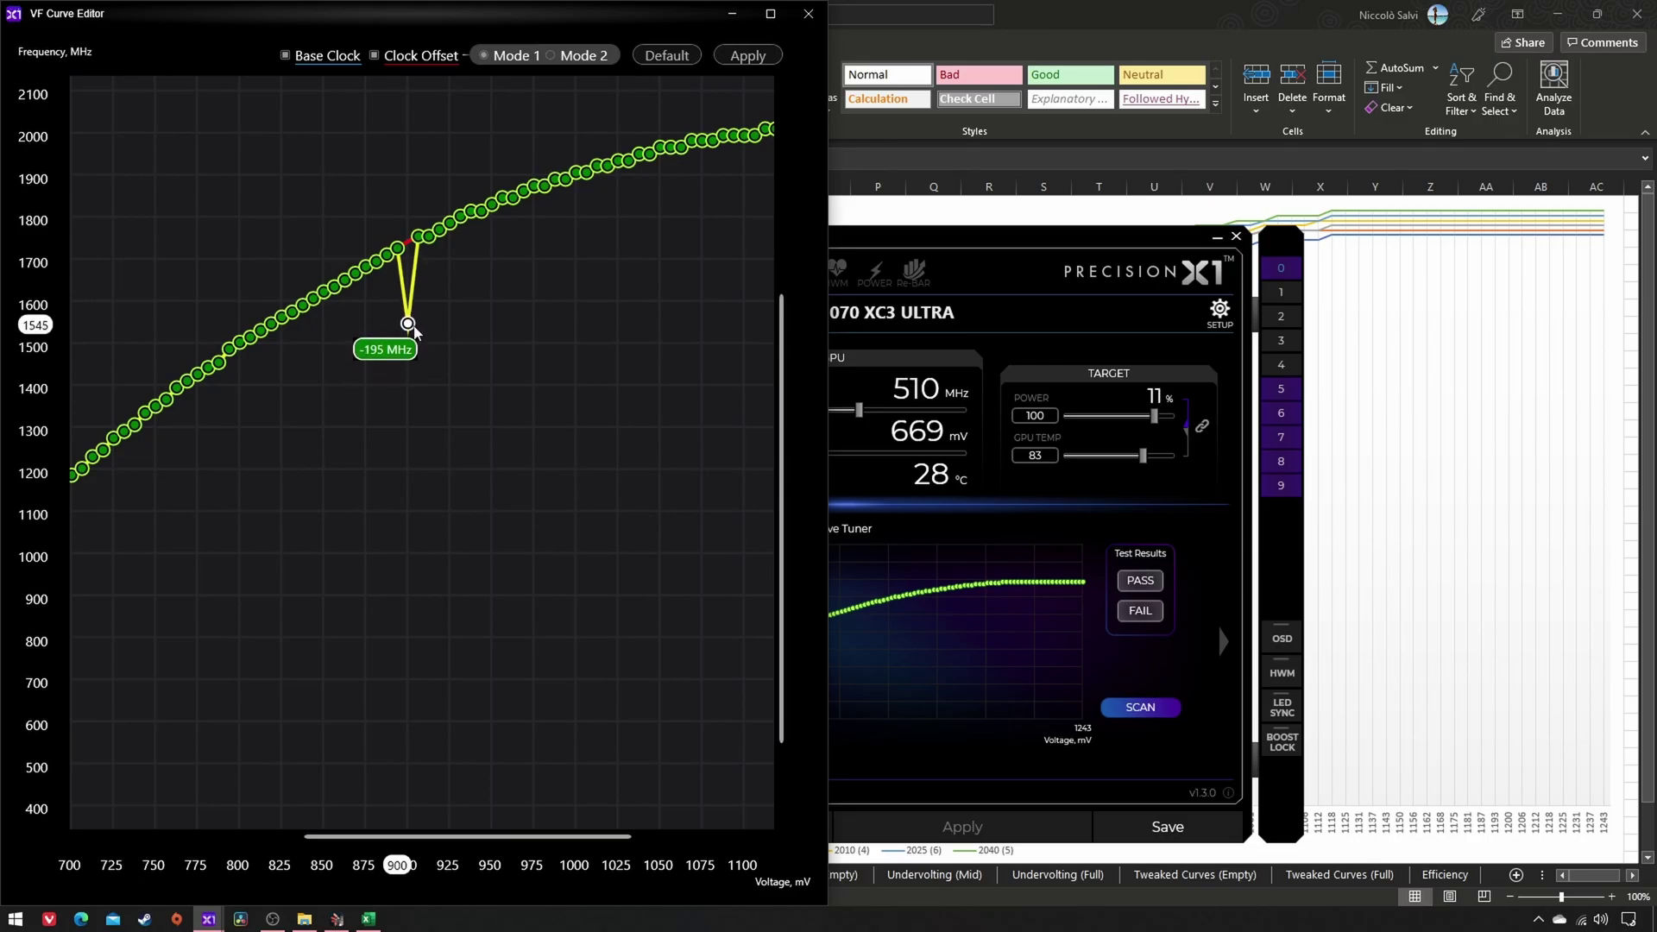
left_click(665, 57)
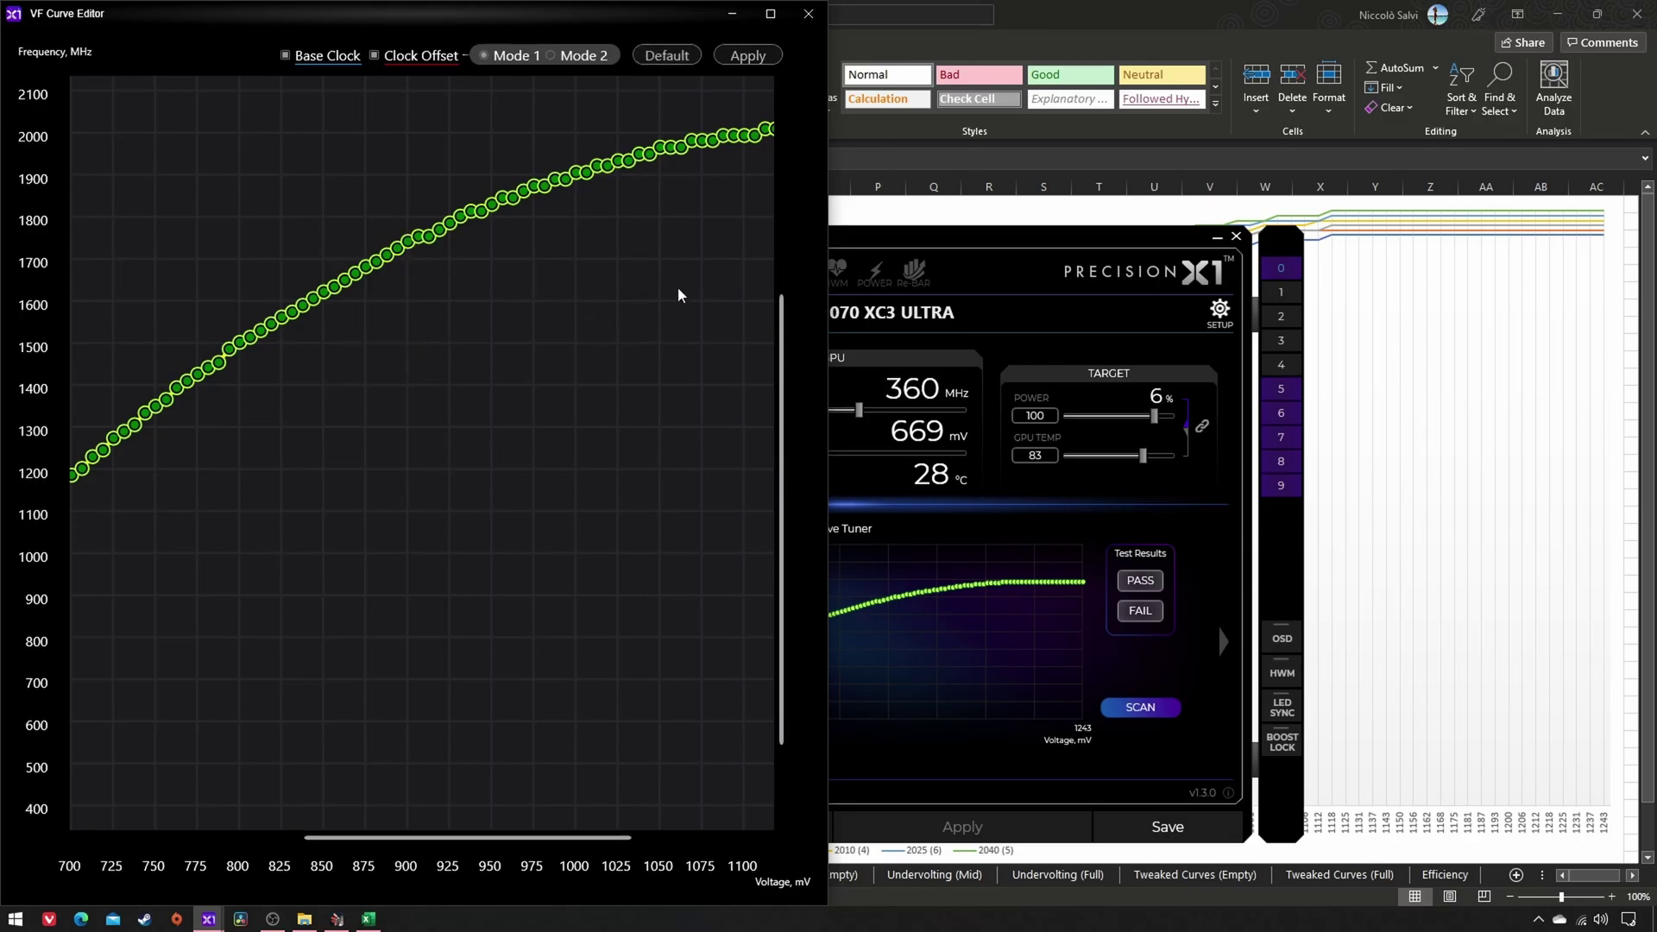
Return to Curves Pre-Post and check the first 900 mV scenario's 1905 MHz target.
left_click(369, 919)
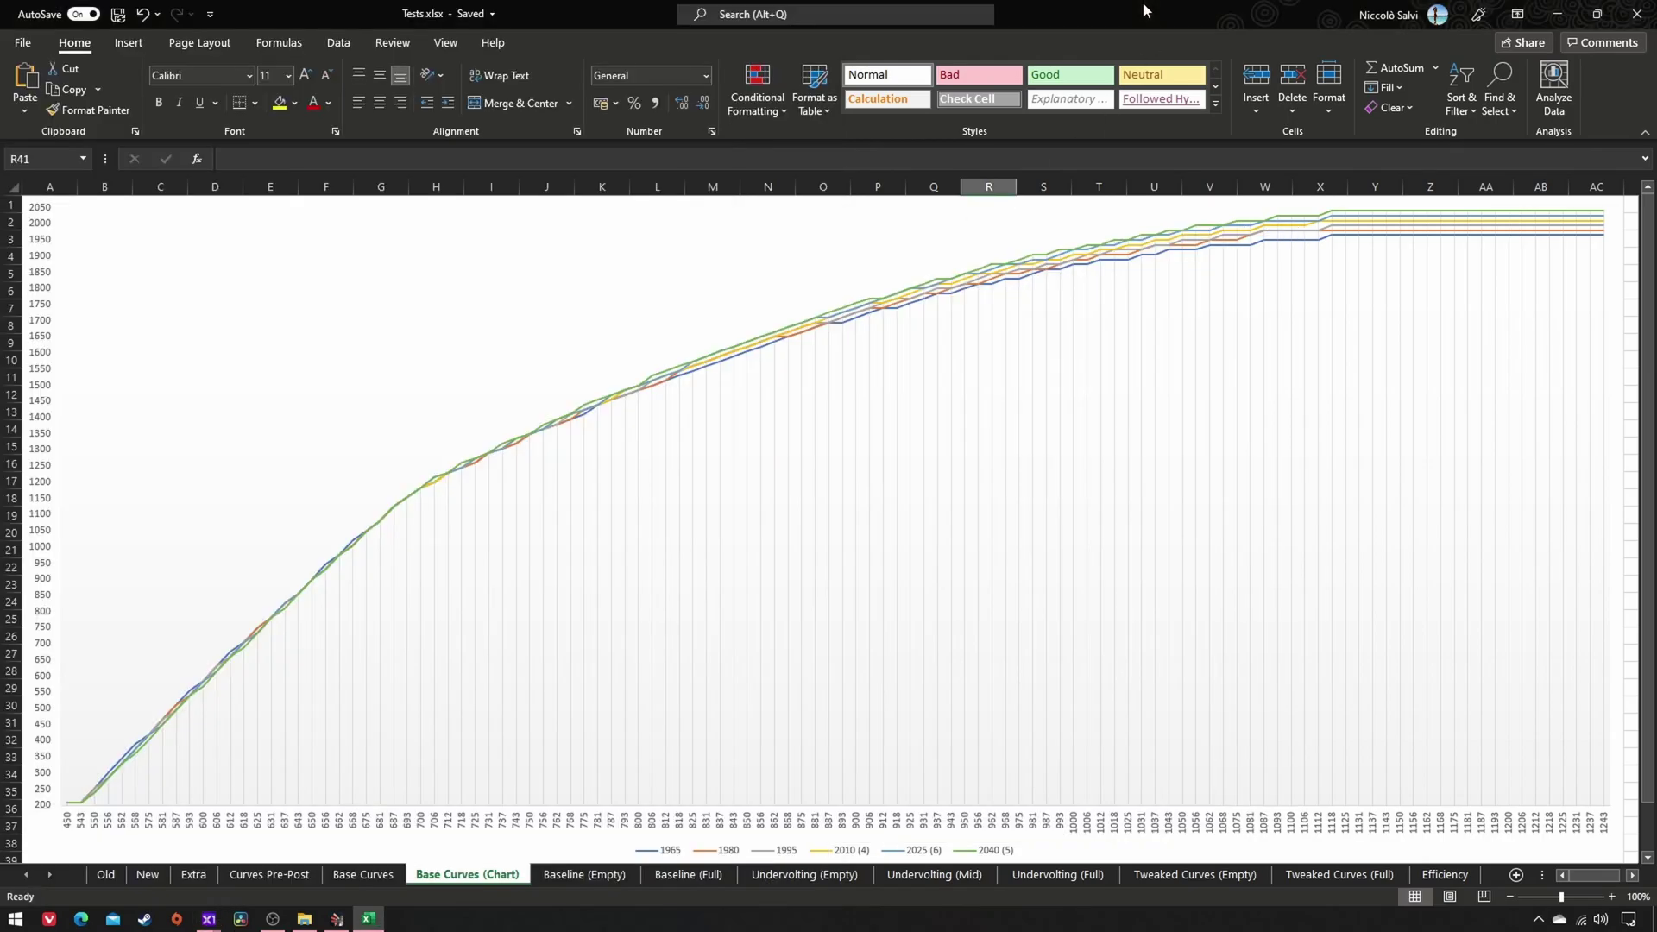
left_click(271, 876)
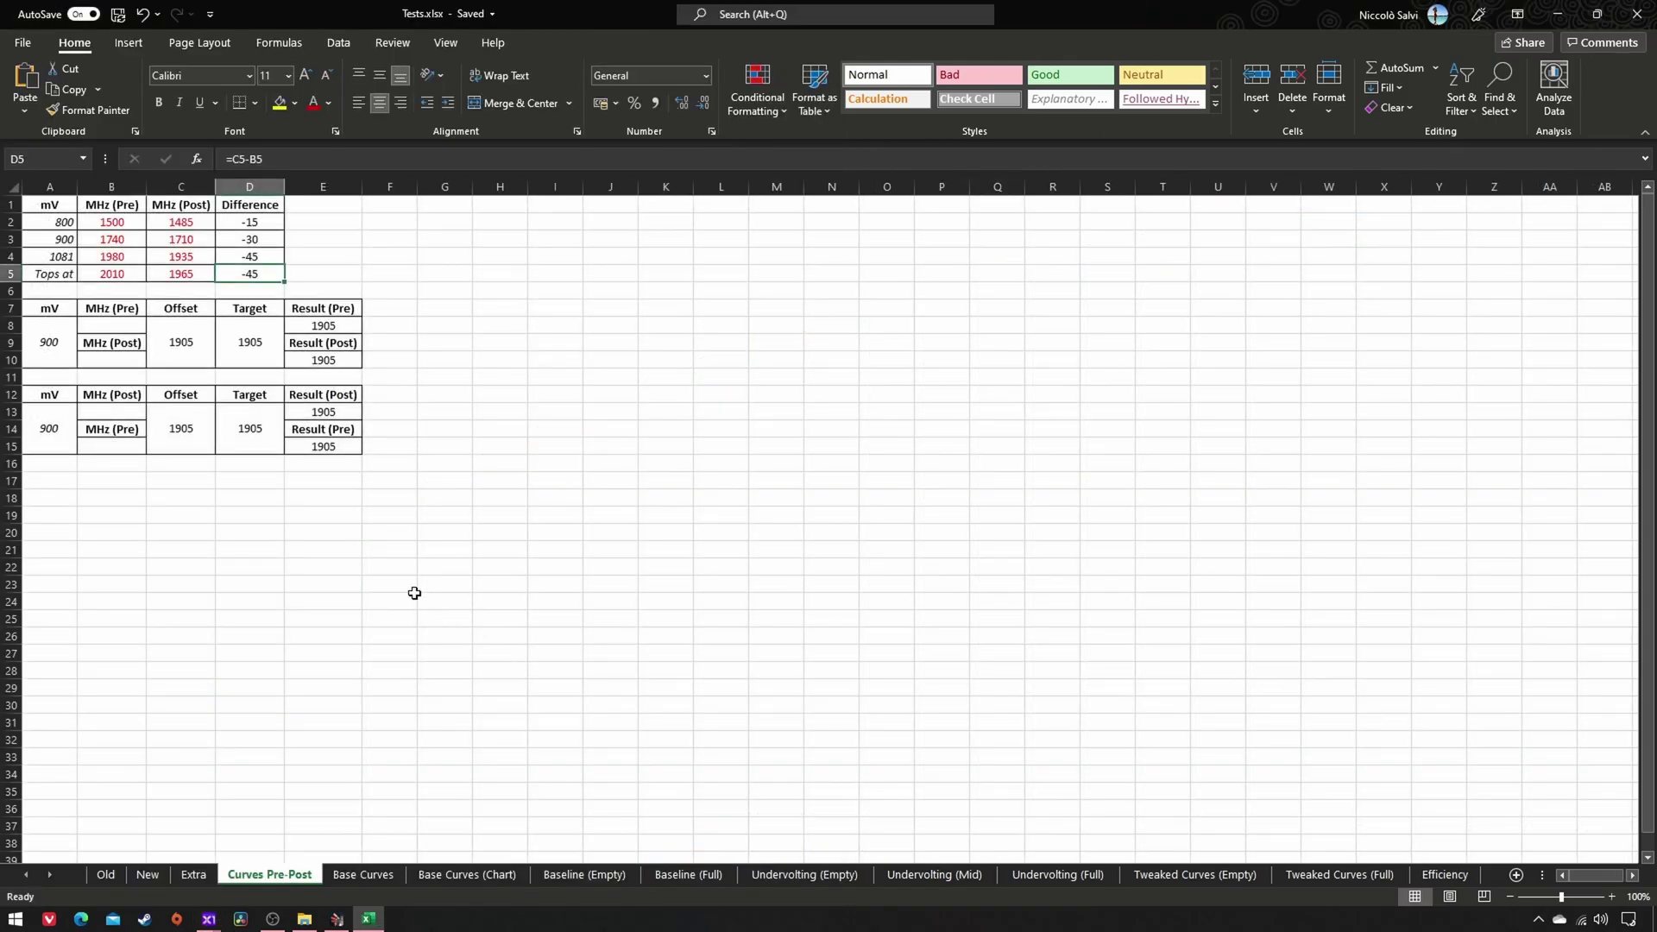
left_click(52, 350)
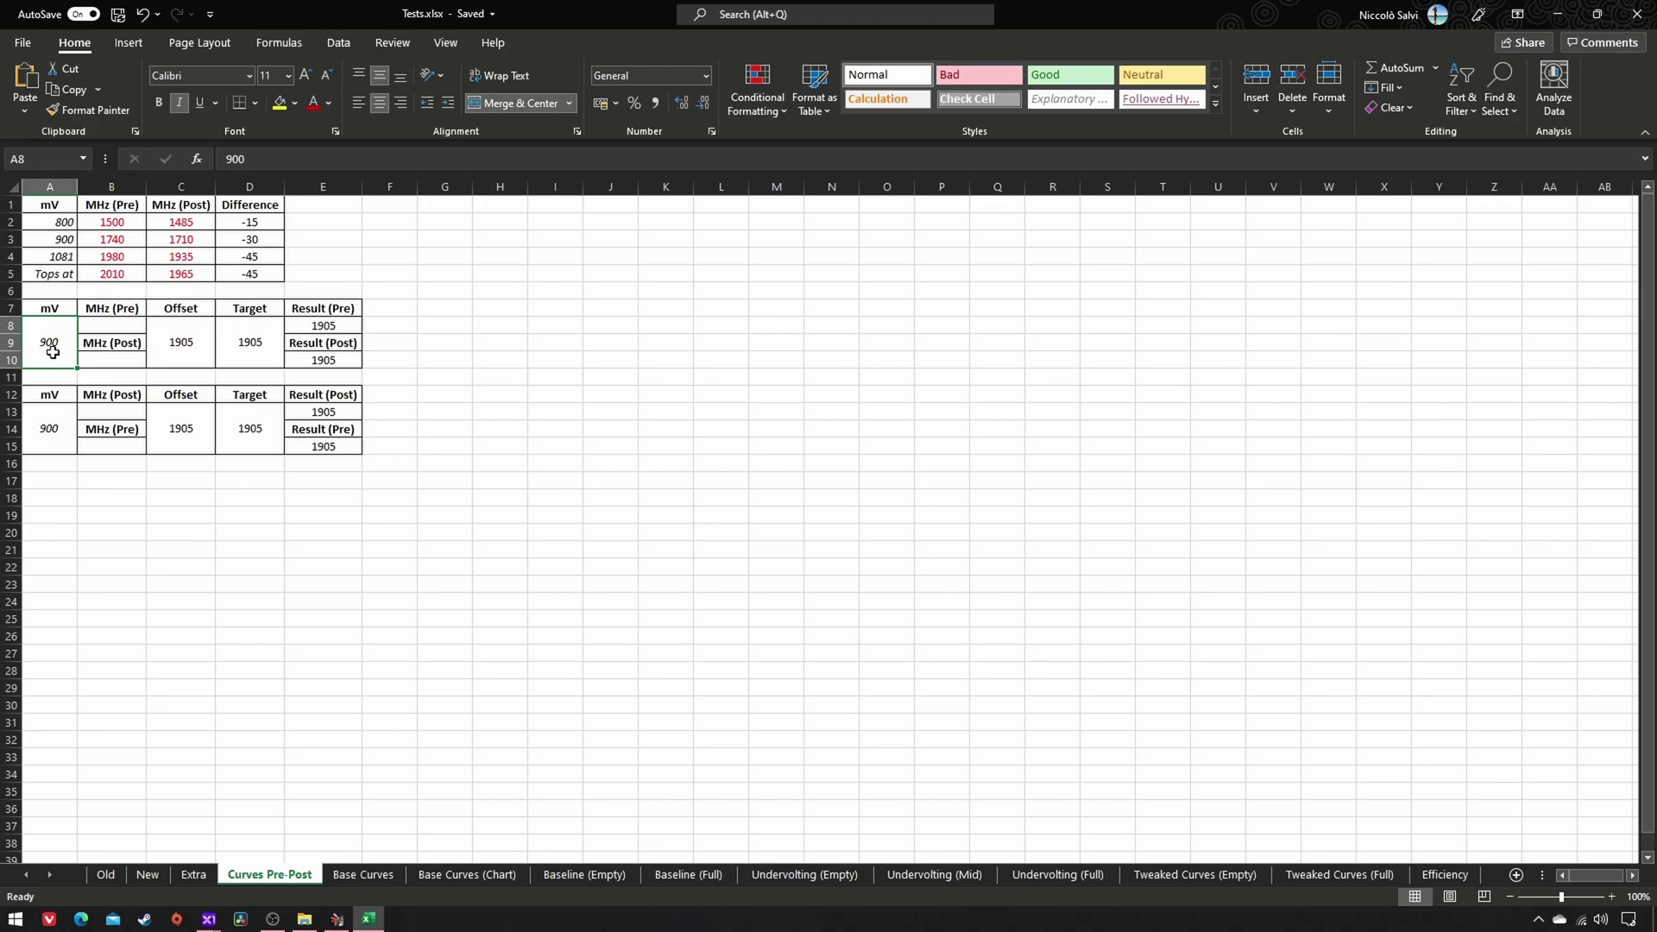
left_click(242, 353)
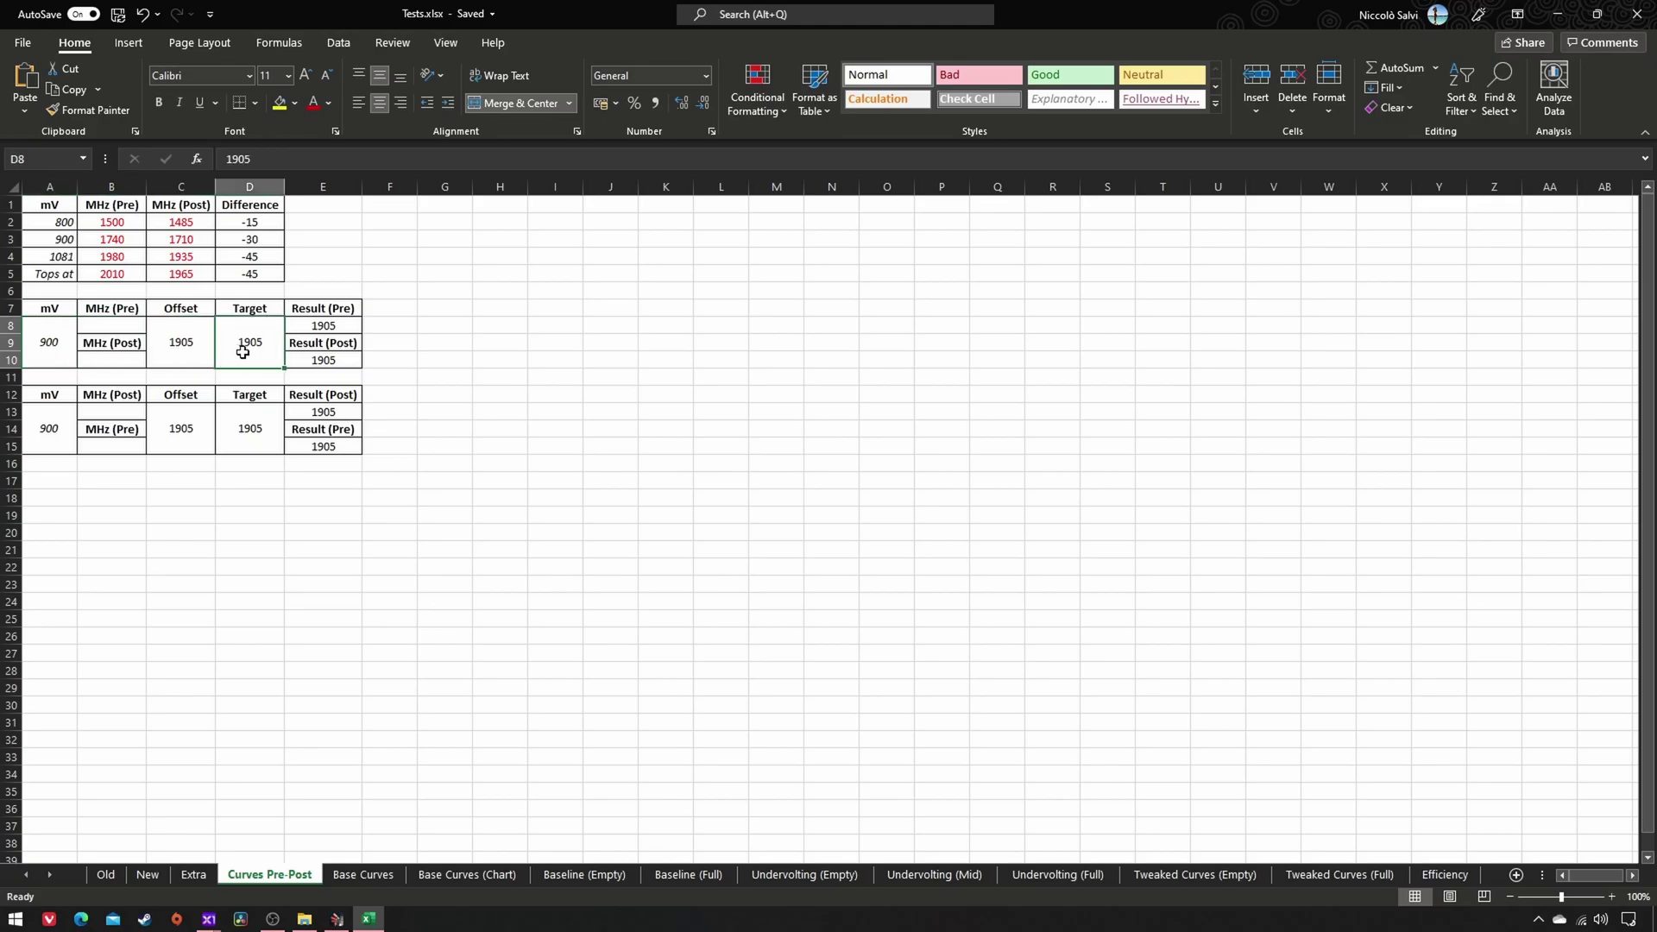
left_click(446, 374)
Enter 1740 as the scenario's MHz (Pre) and review the resulting 165 MHz offset.
left_click(125, 330)
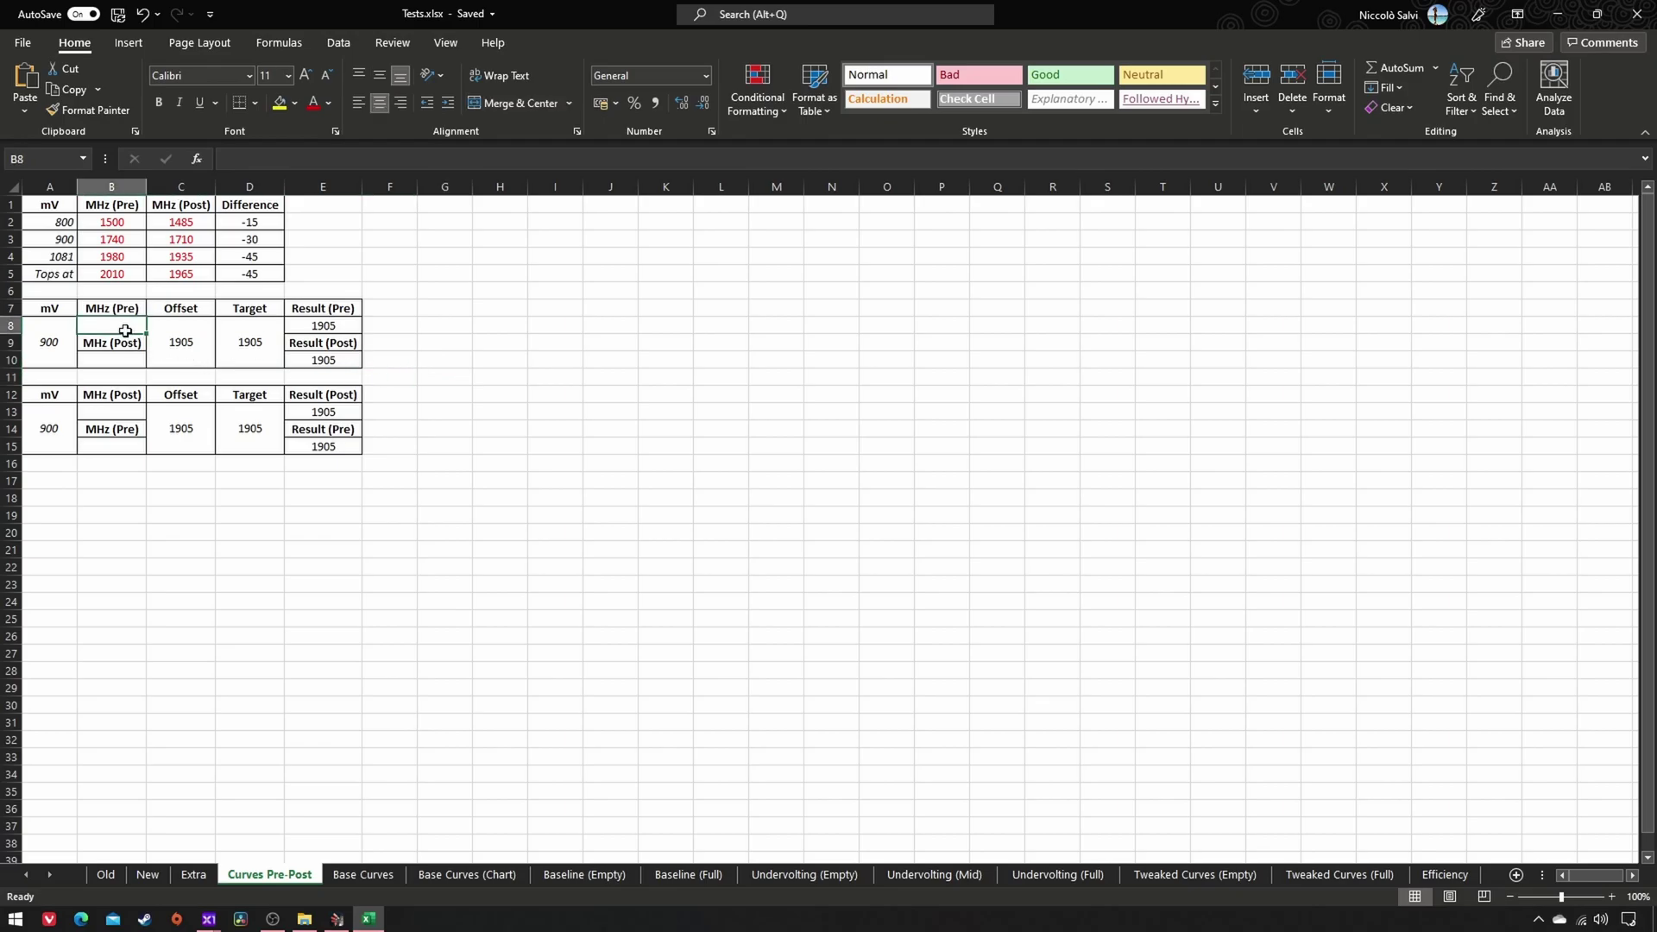
type("17")
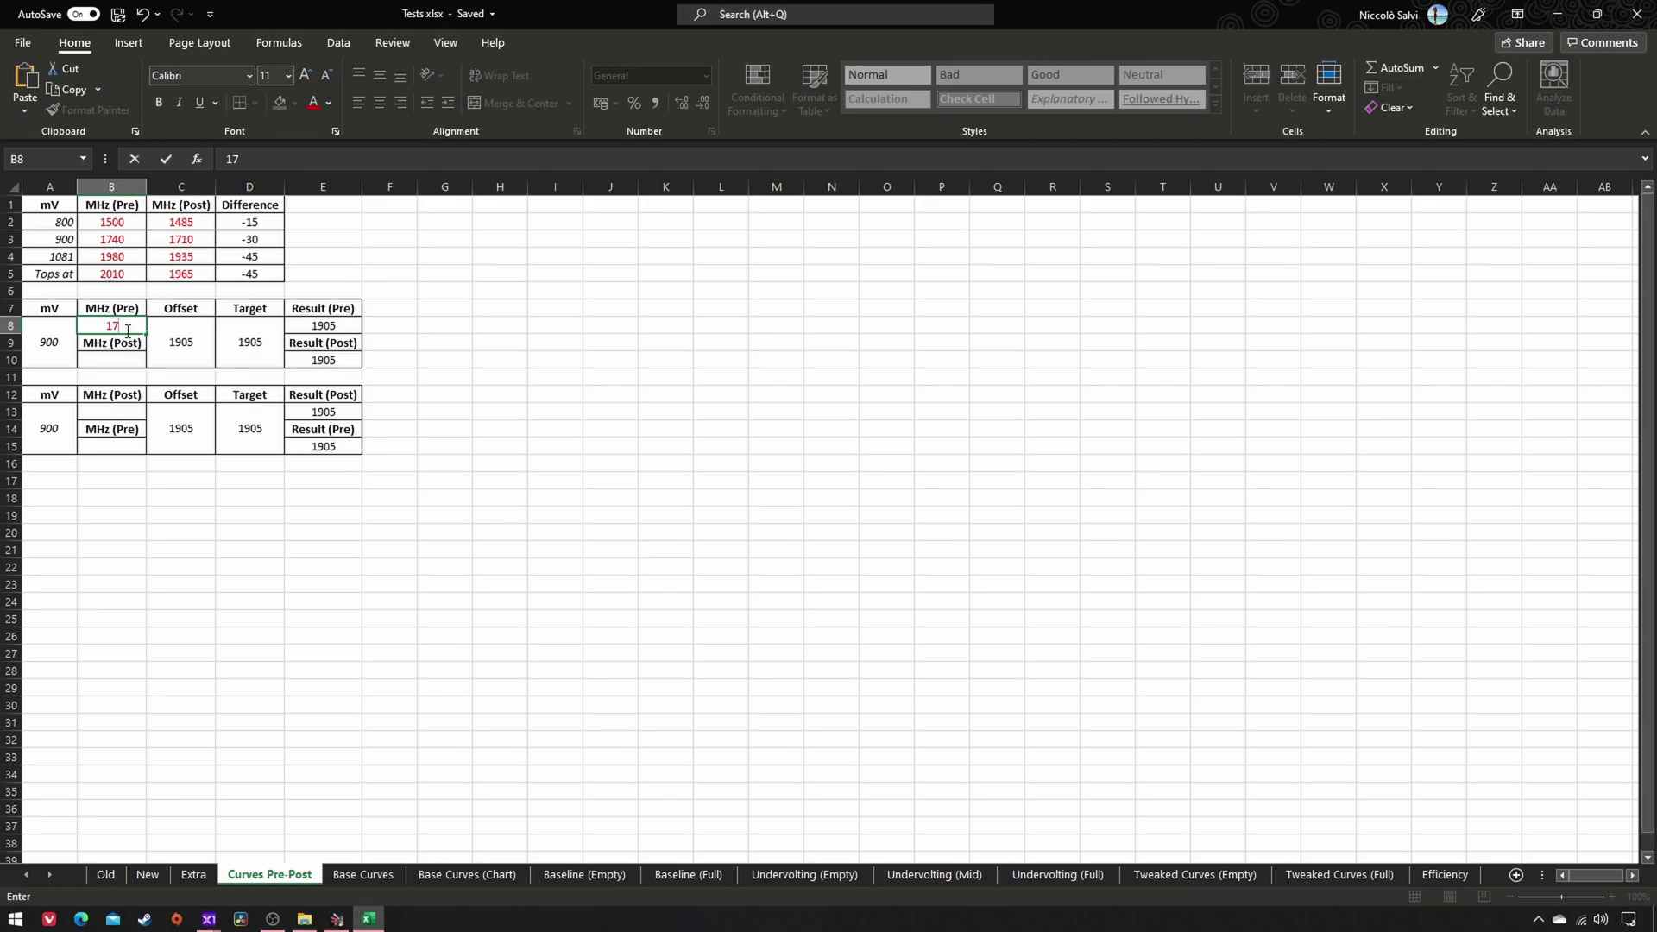
type("40")
left_click(446, 342)
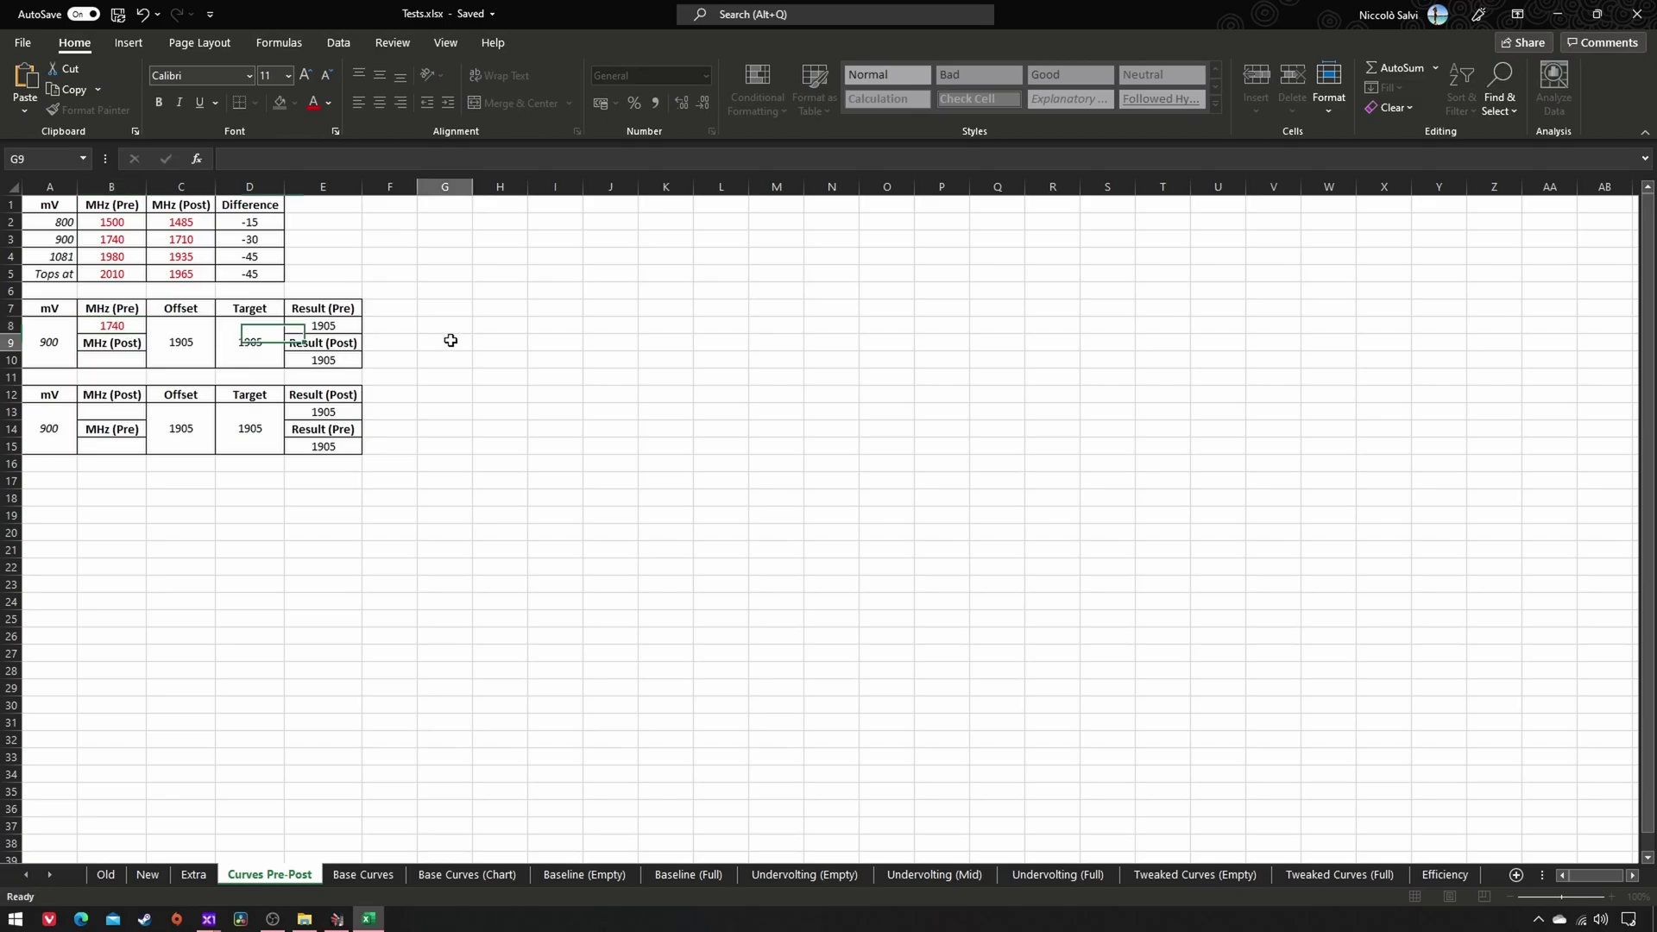
left_click(197, 342)
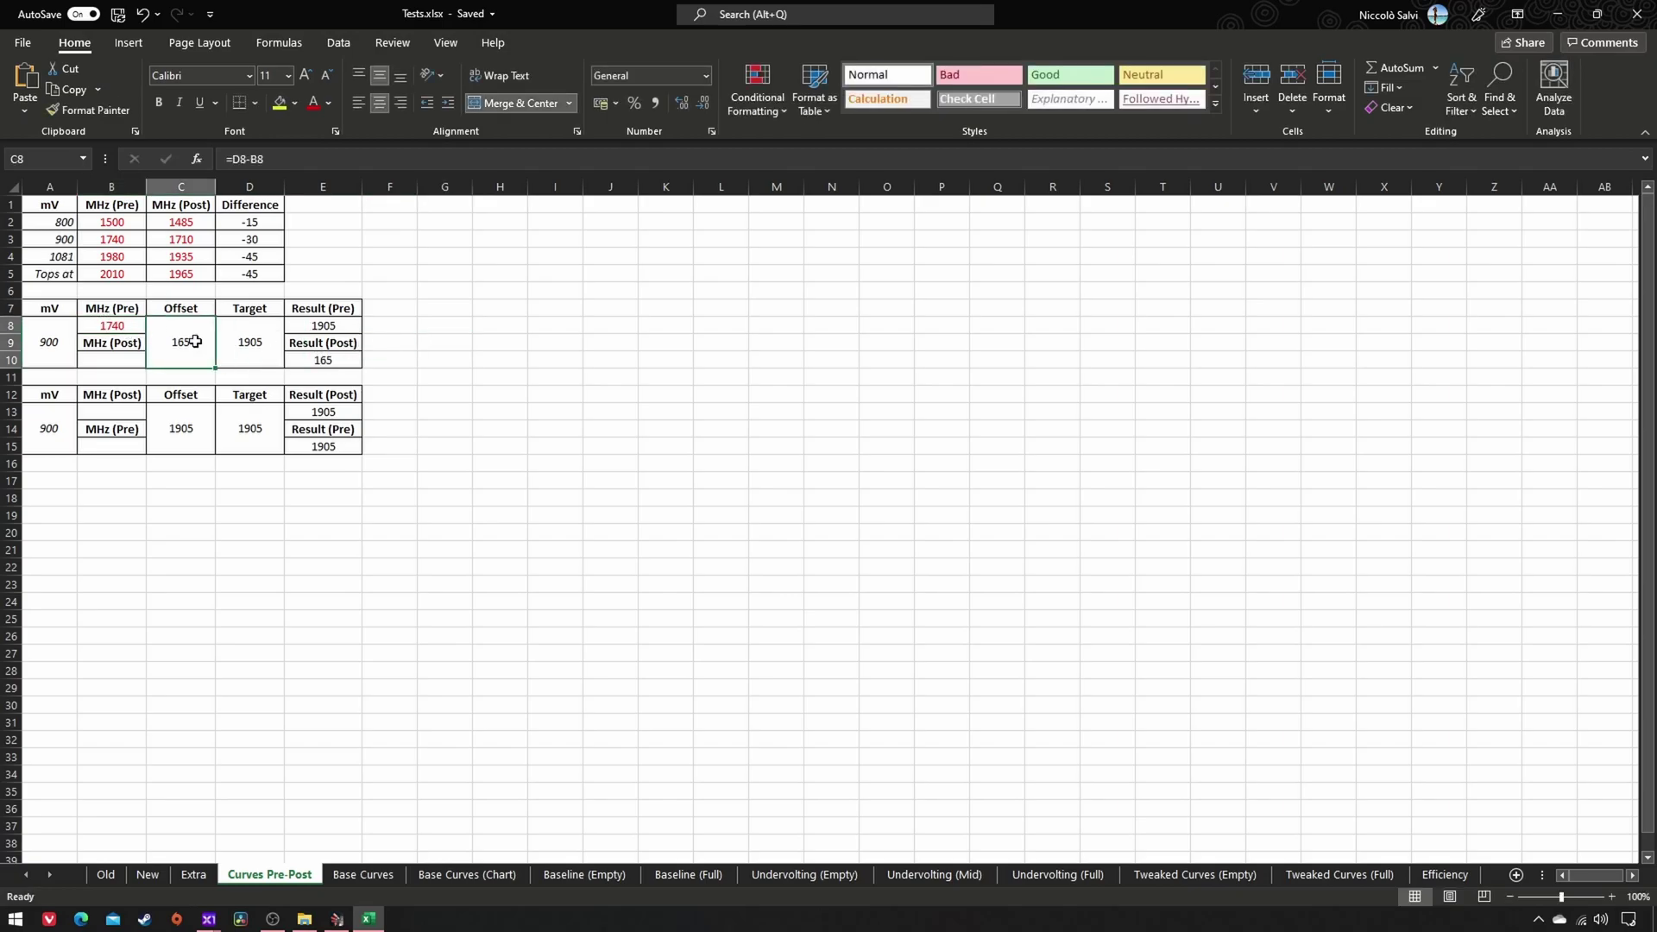
left_click(259, 348)
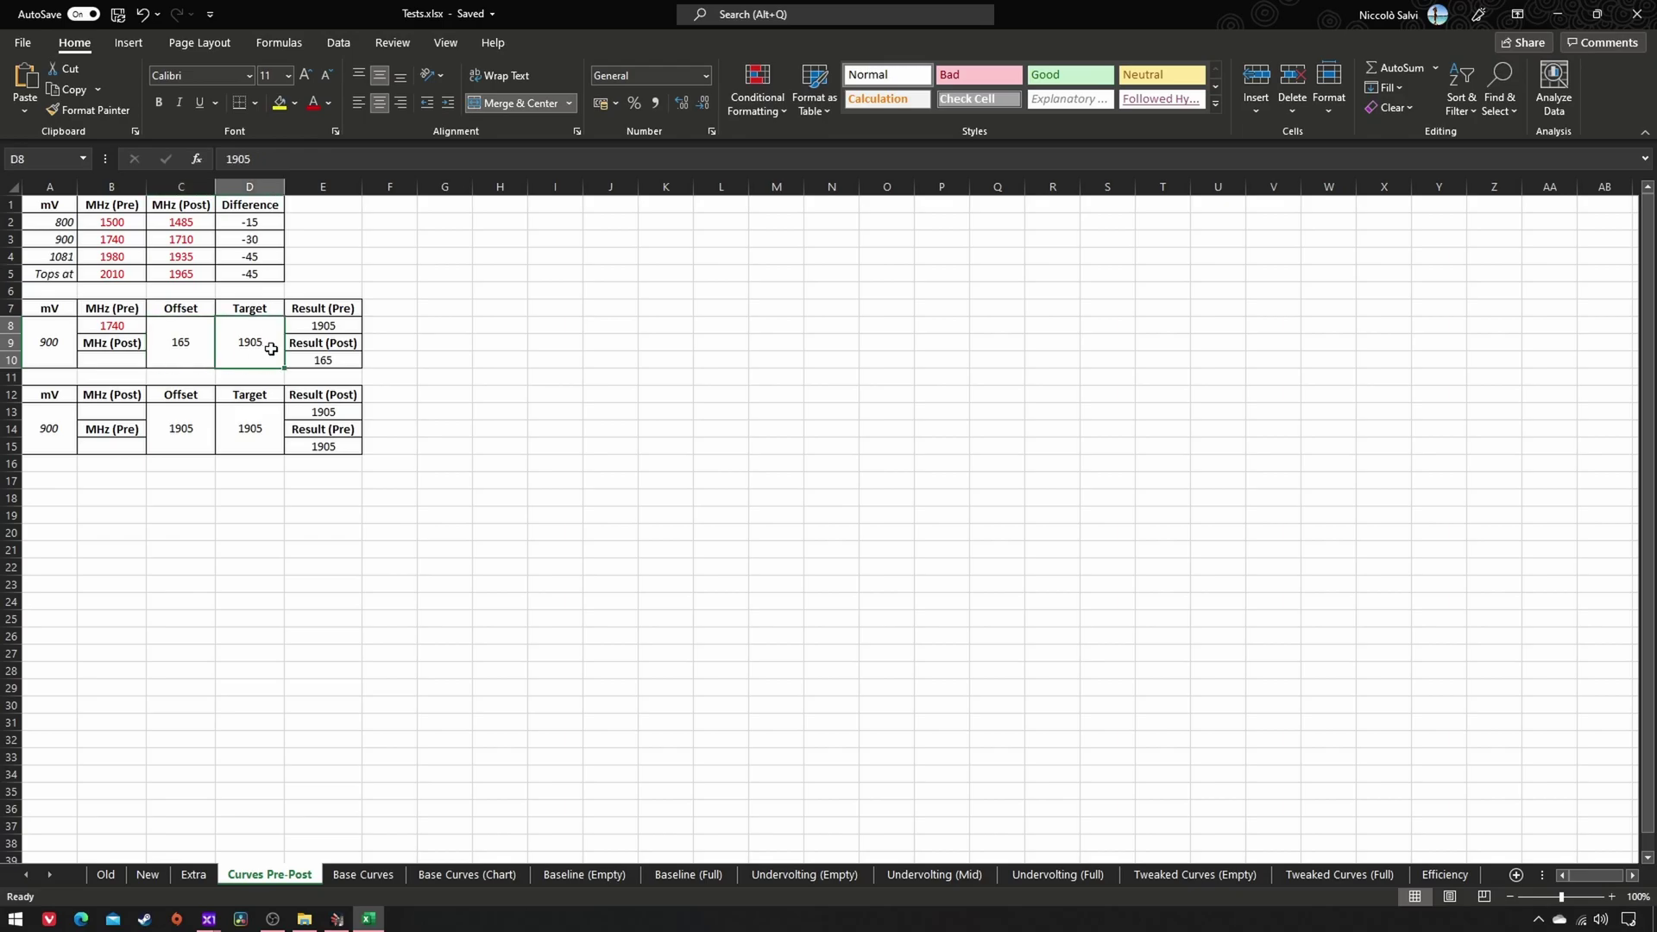
left_click(319, 329)
left_click(440, 356)
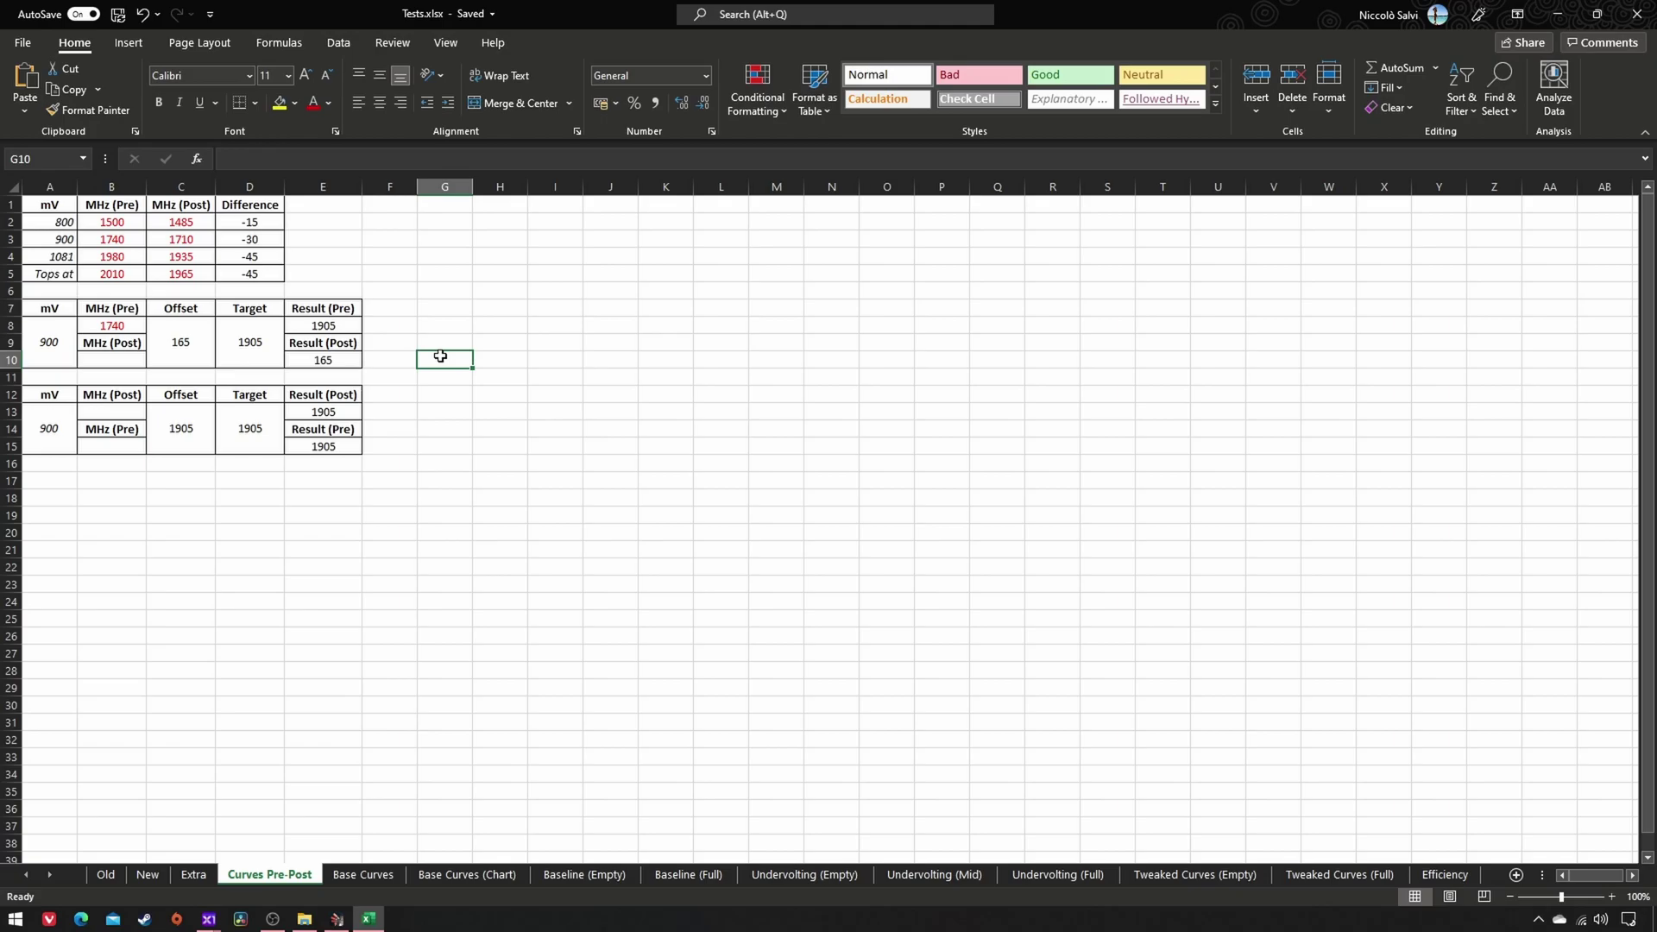
Enter 1710 in B10 and check that Result (Post) in E10 comes to 1875.
left_click(125, 358)
type("1710")
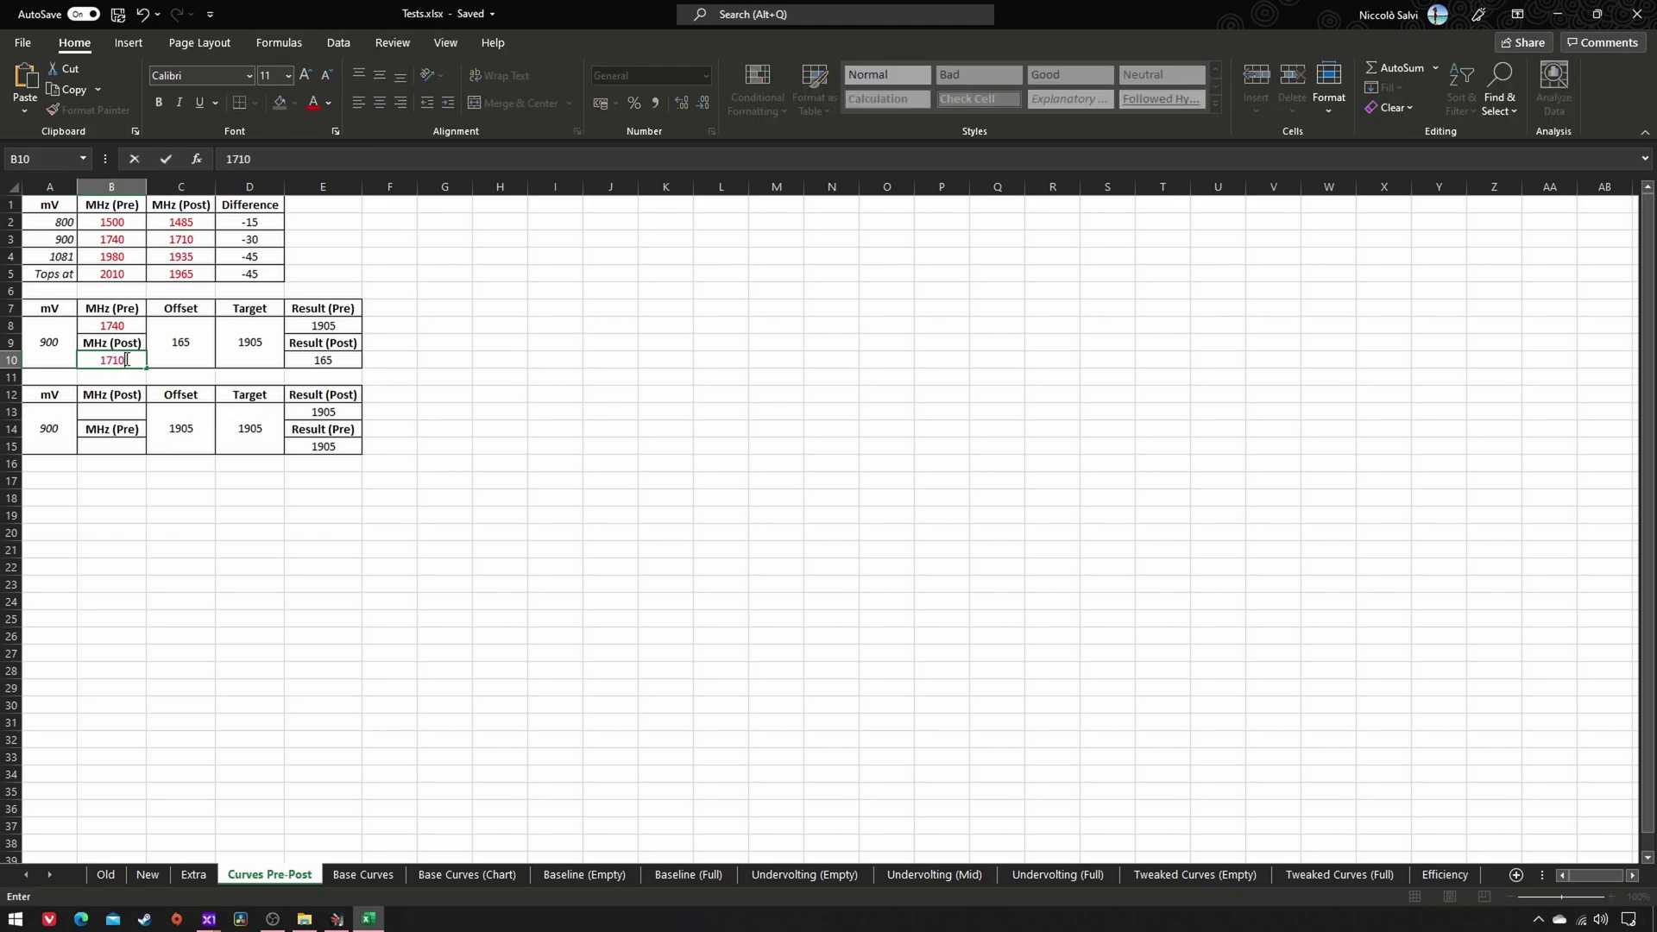
left_click(478, 371)
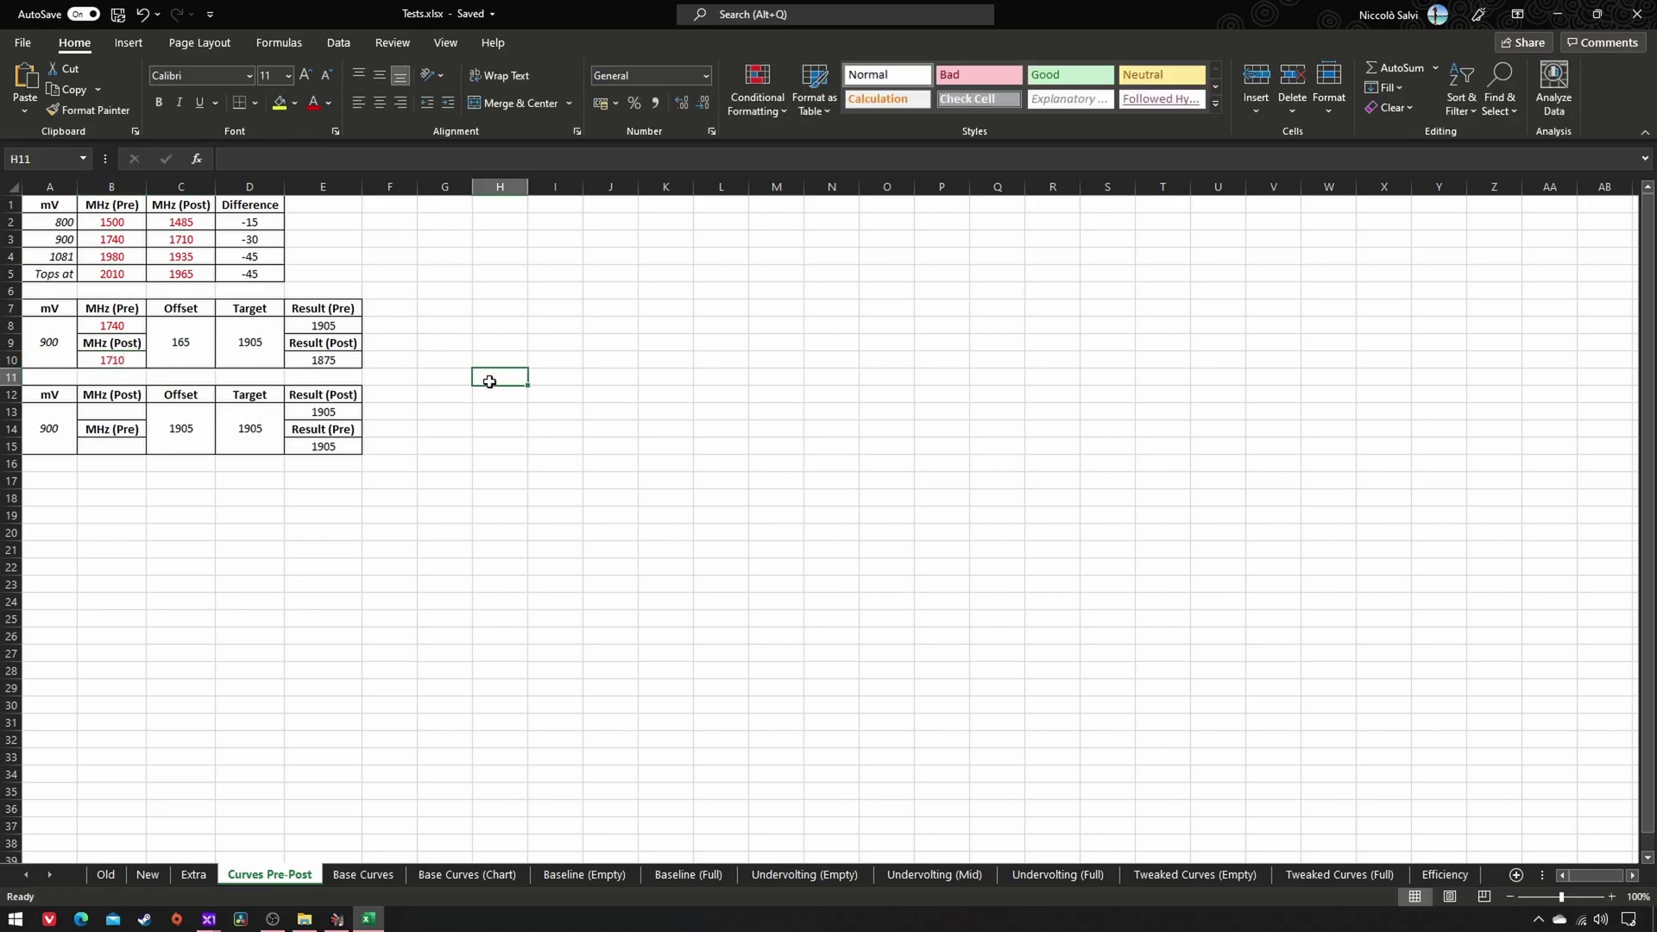
left_click(188, 346)
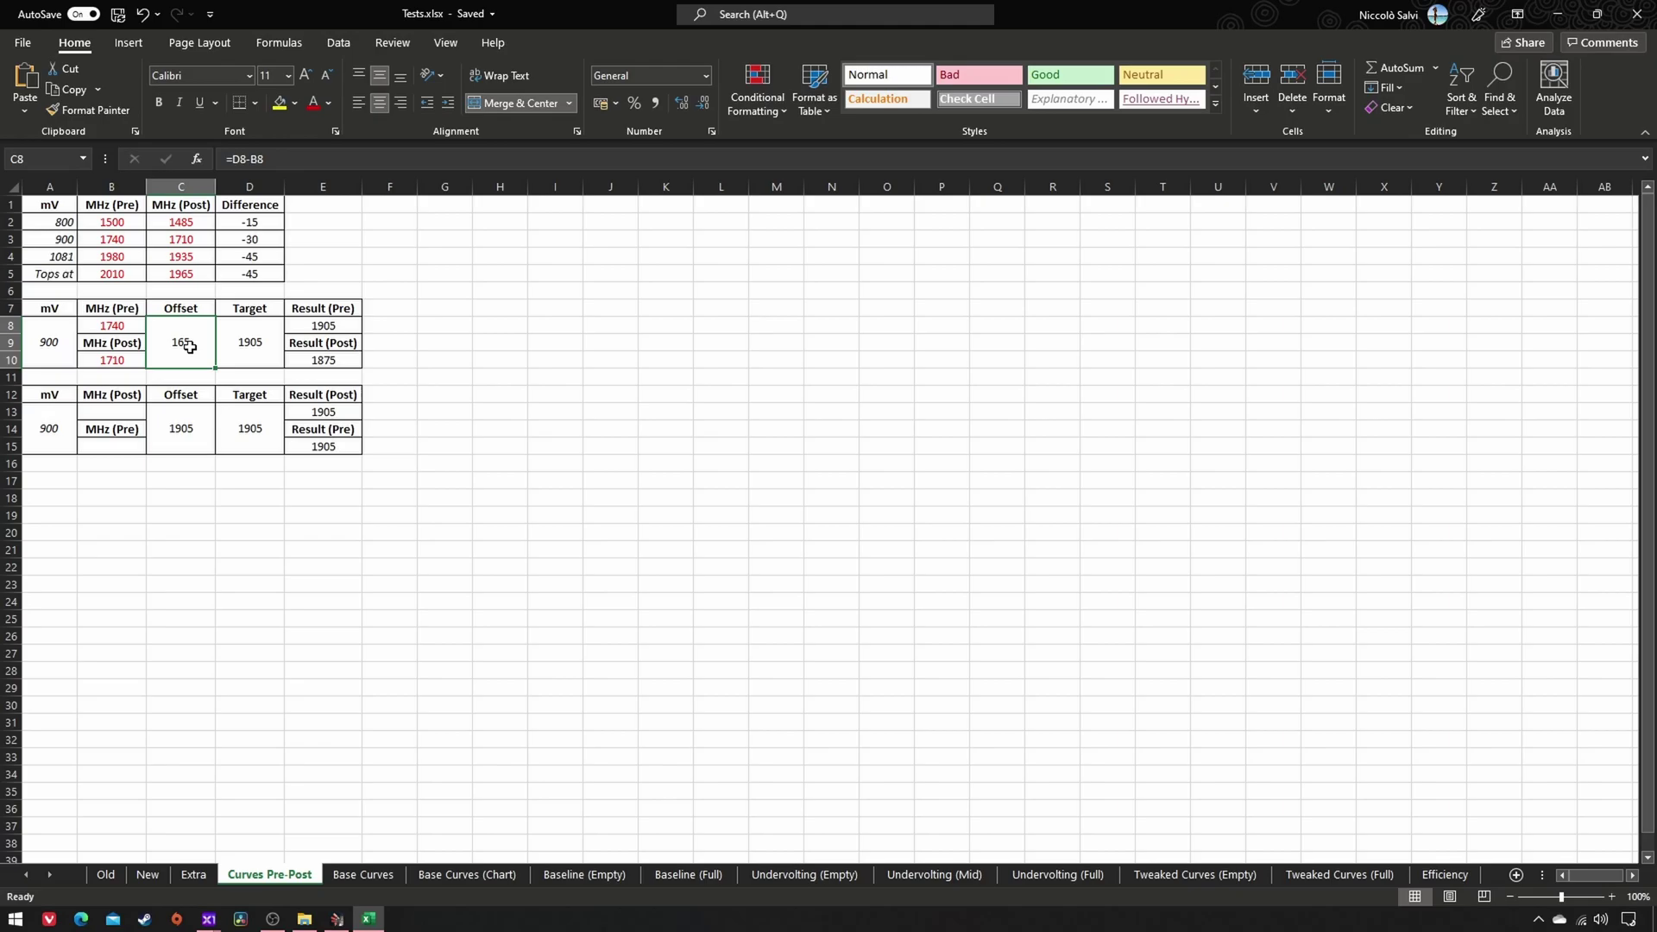
left_click(309, 361)
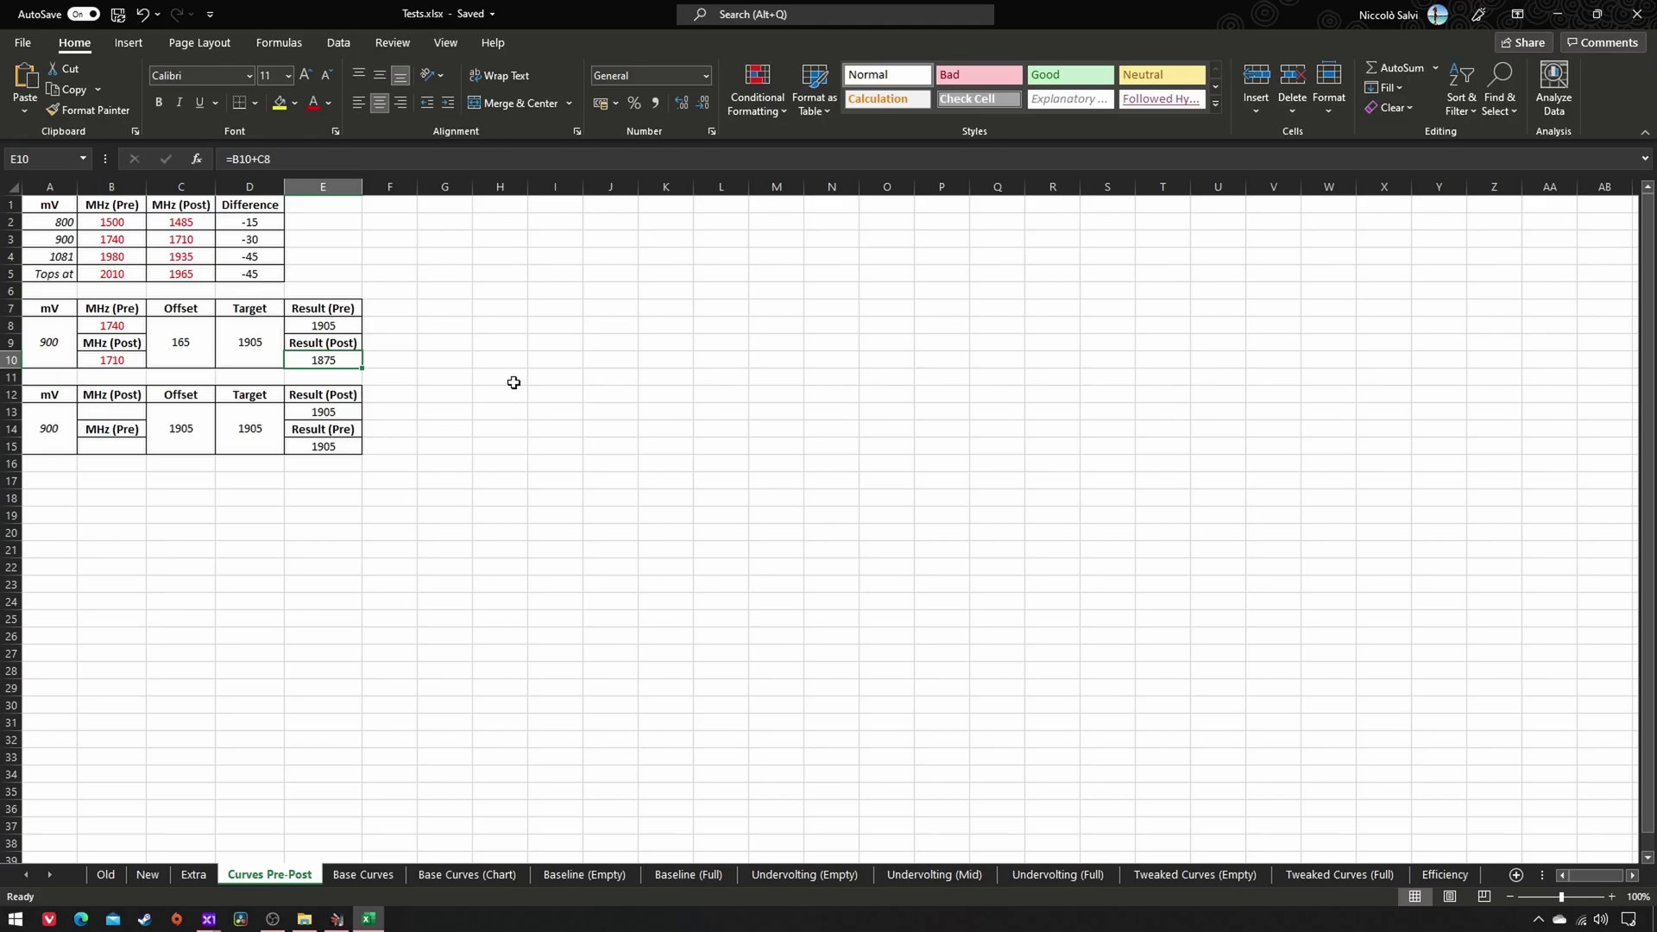
Enter 1710 MHz as the second 900 mV table's post-curve frequency and review its offset, target and result.
left_click(122, 413)
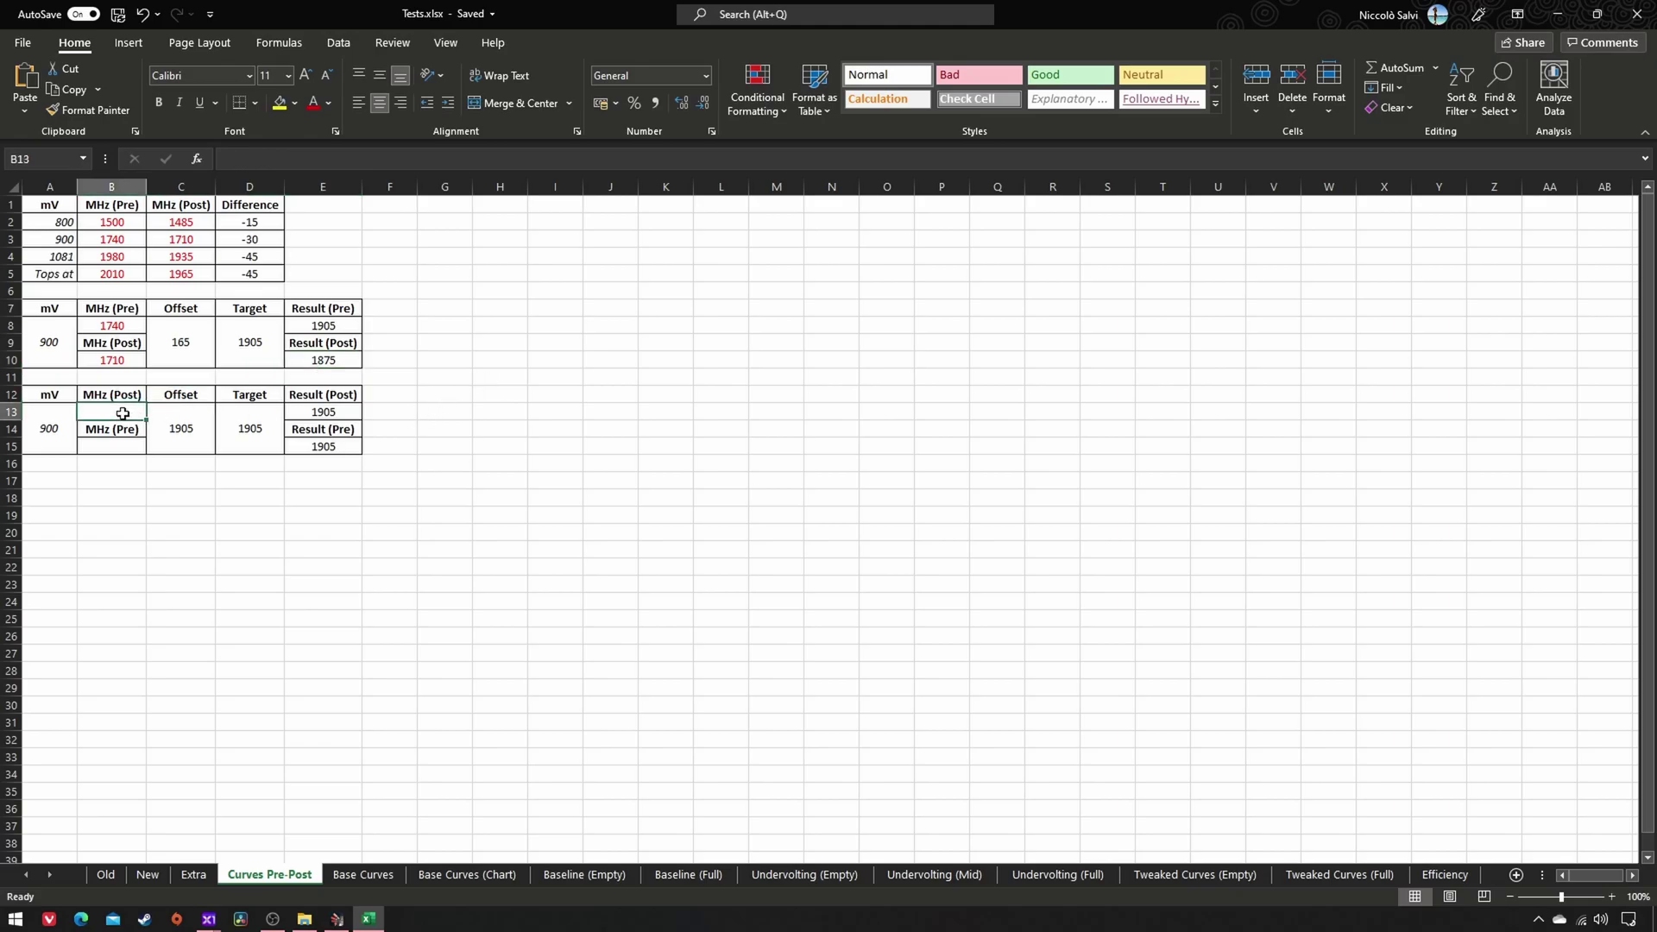
type("1710")
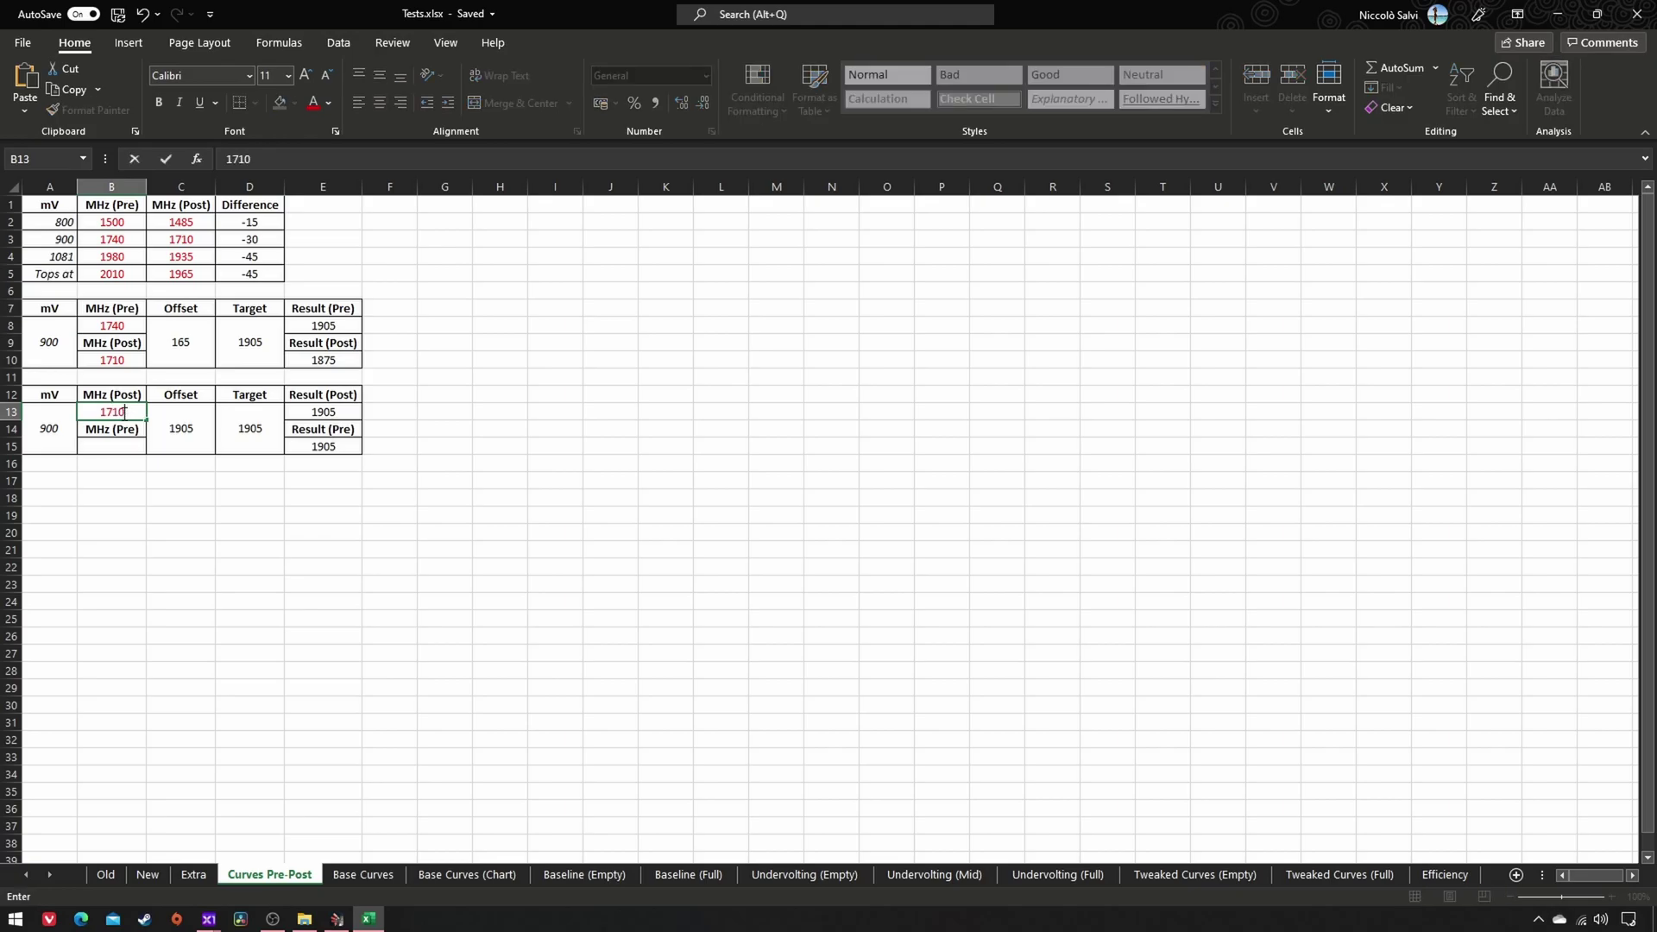
left_click(440, 479)
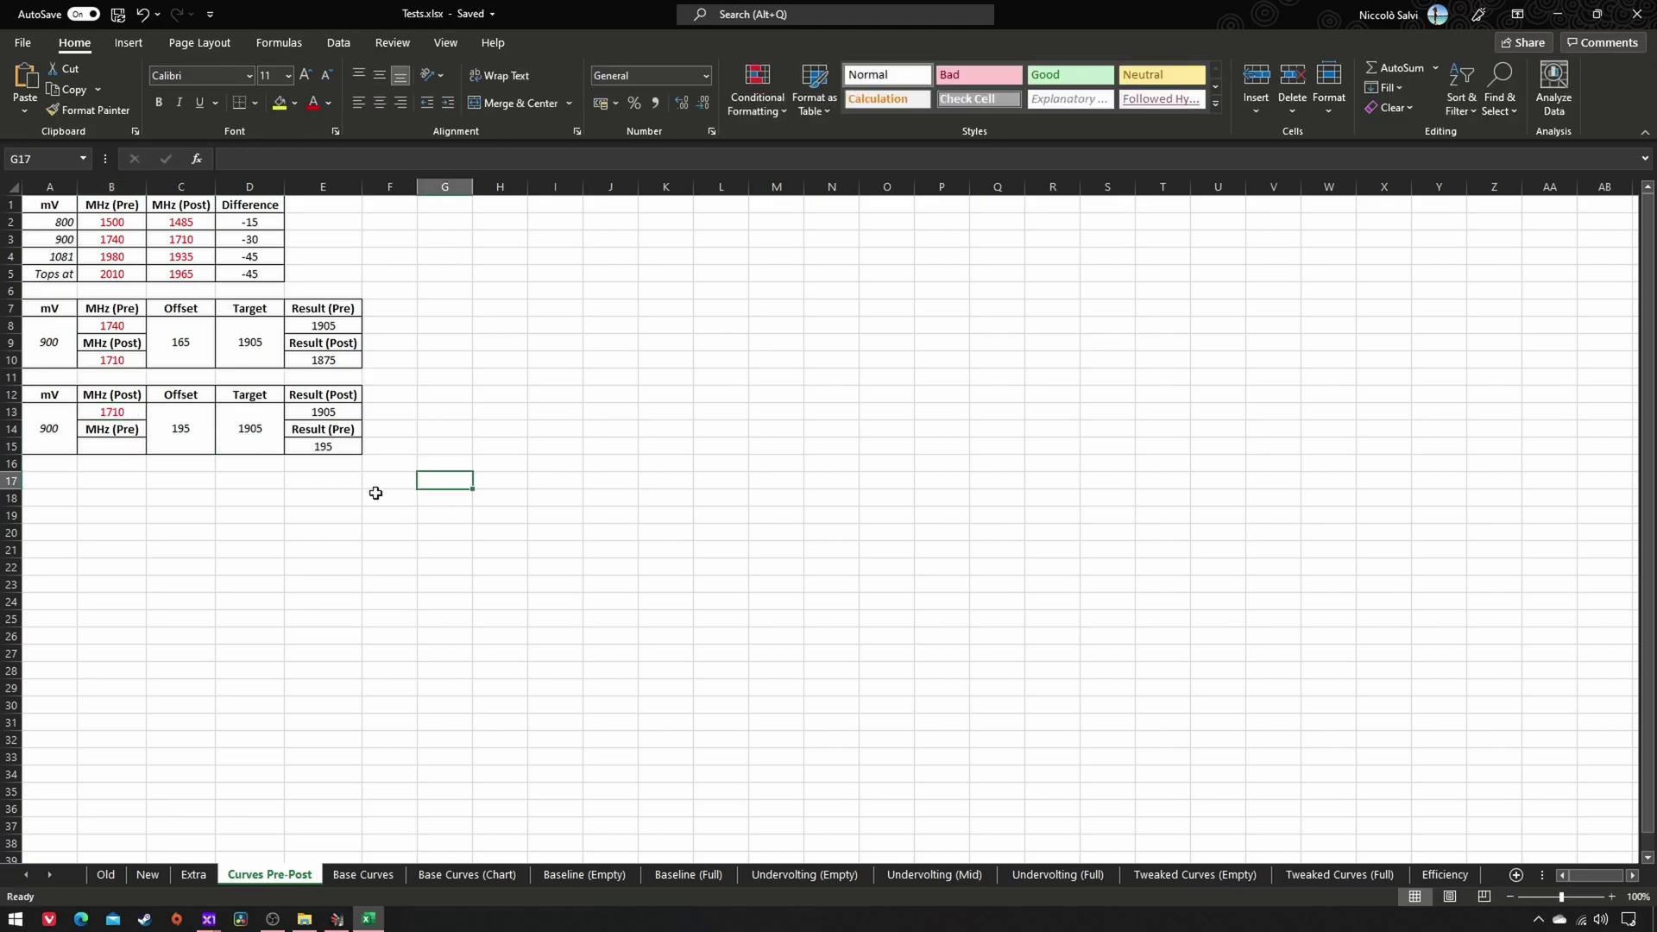
left_click(189, 442)
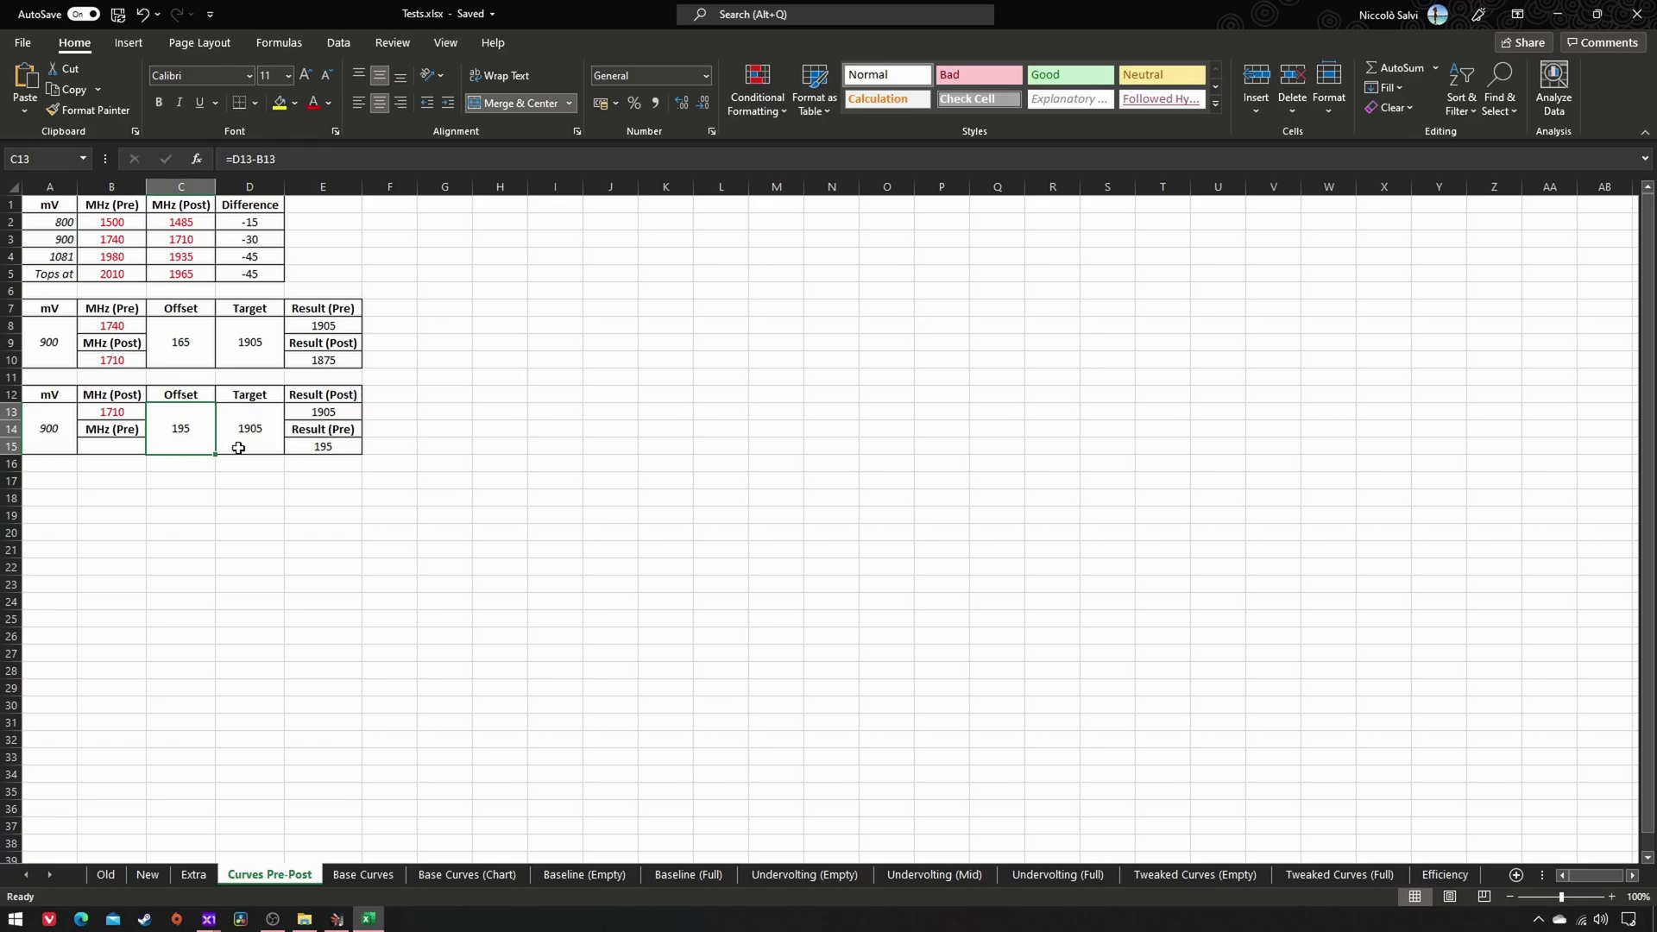
left_click(249, 447)
left_click(328, 413)
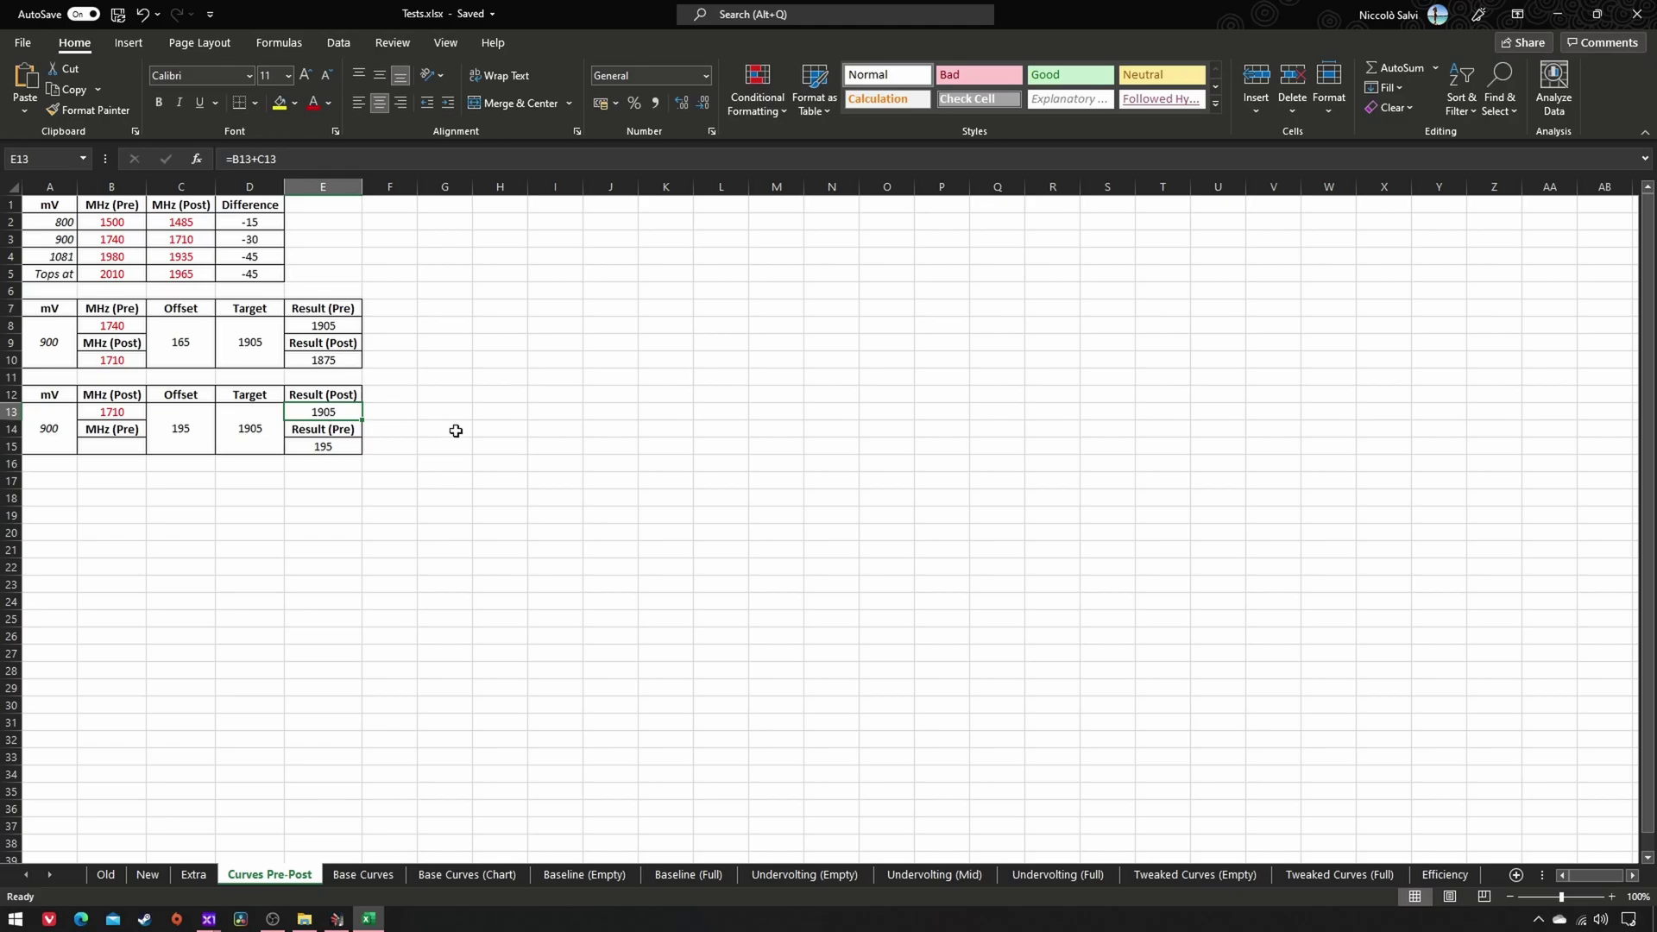
Enter 1740 MHz as the pre-curve frequency in B15 and verify the 195 offset and 1935 pre result.
left_click(102, 450)
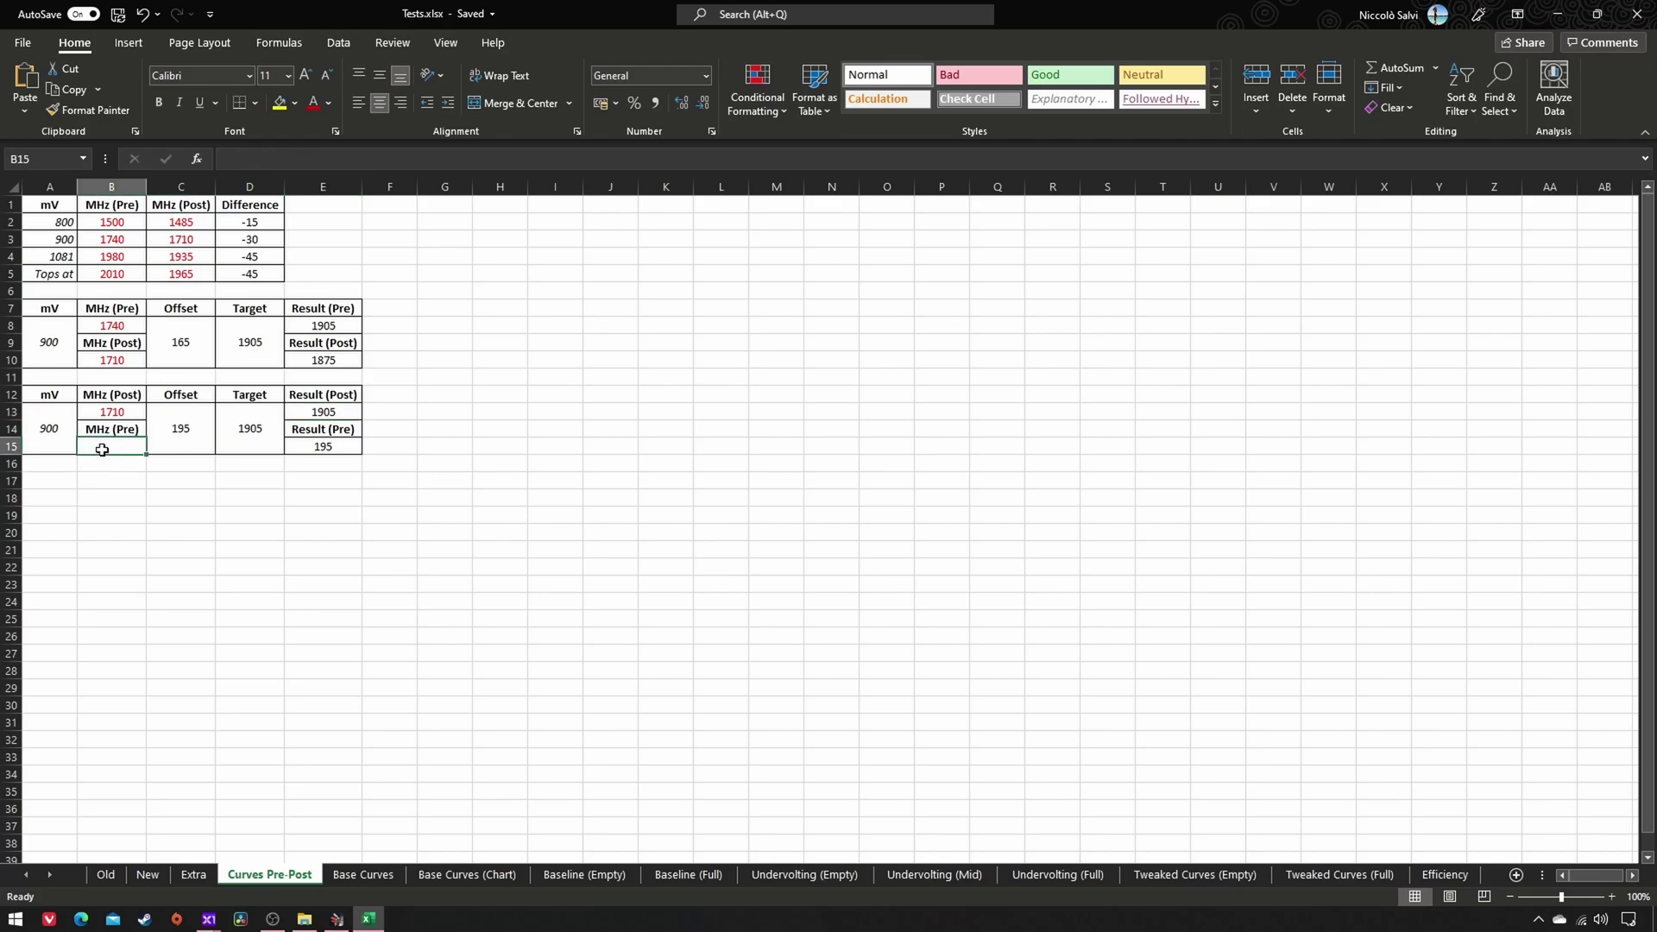
type("1740")
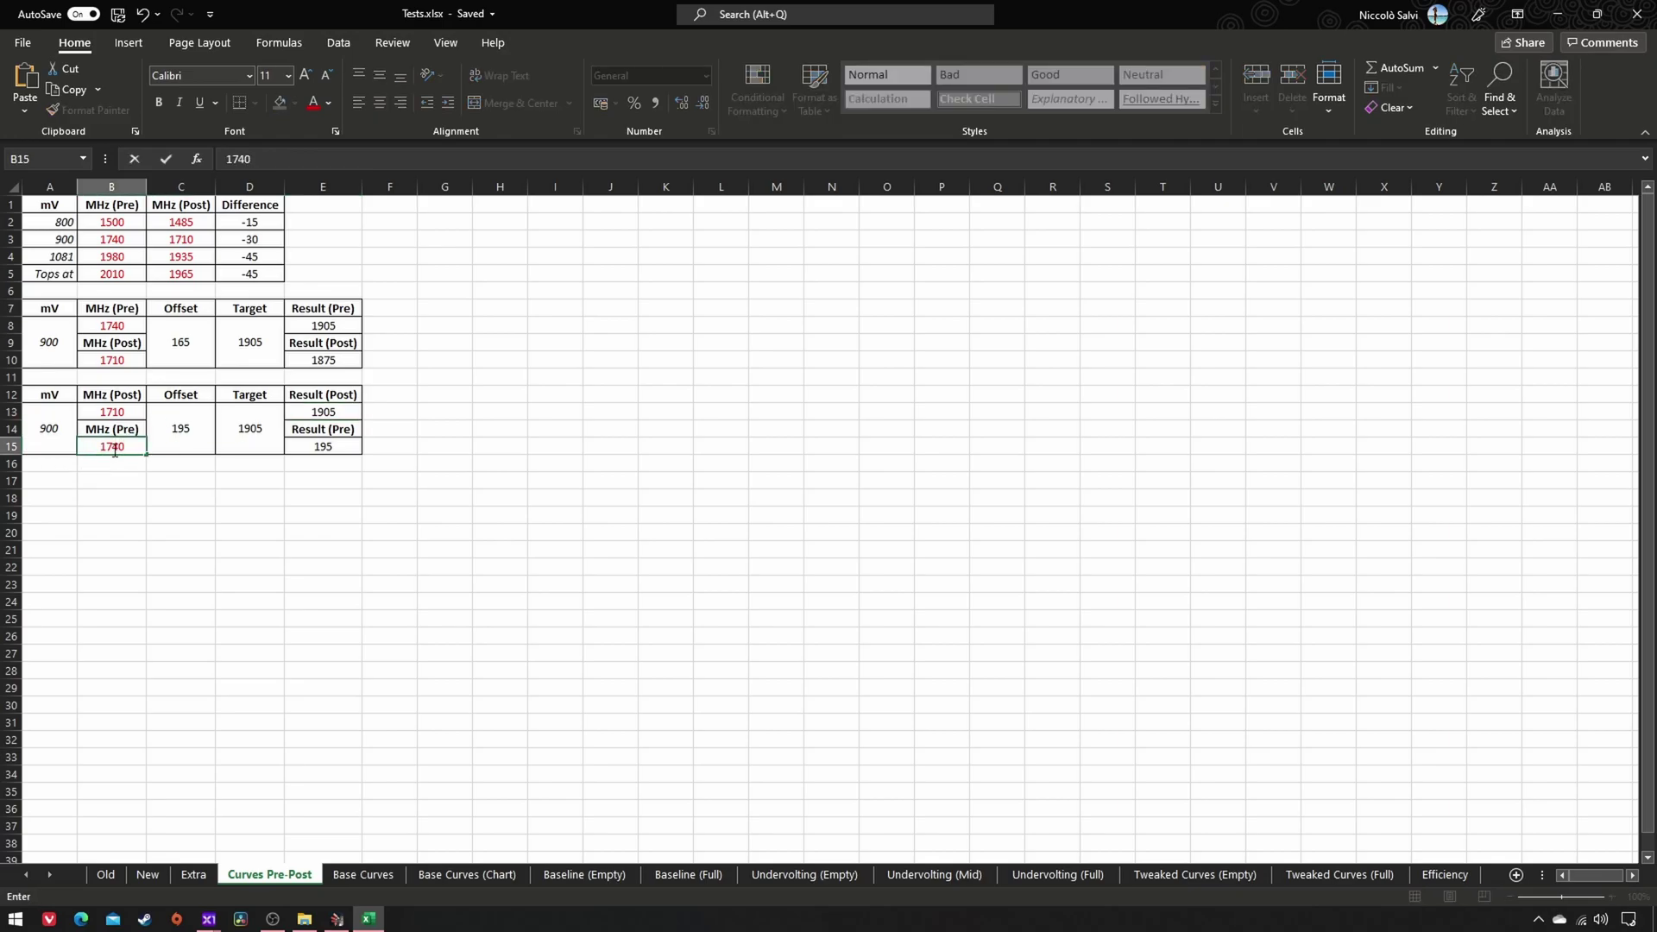
left_click(190, 517)
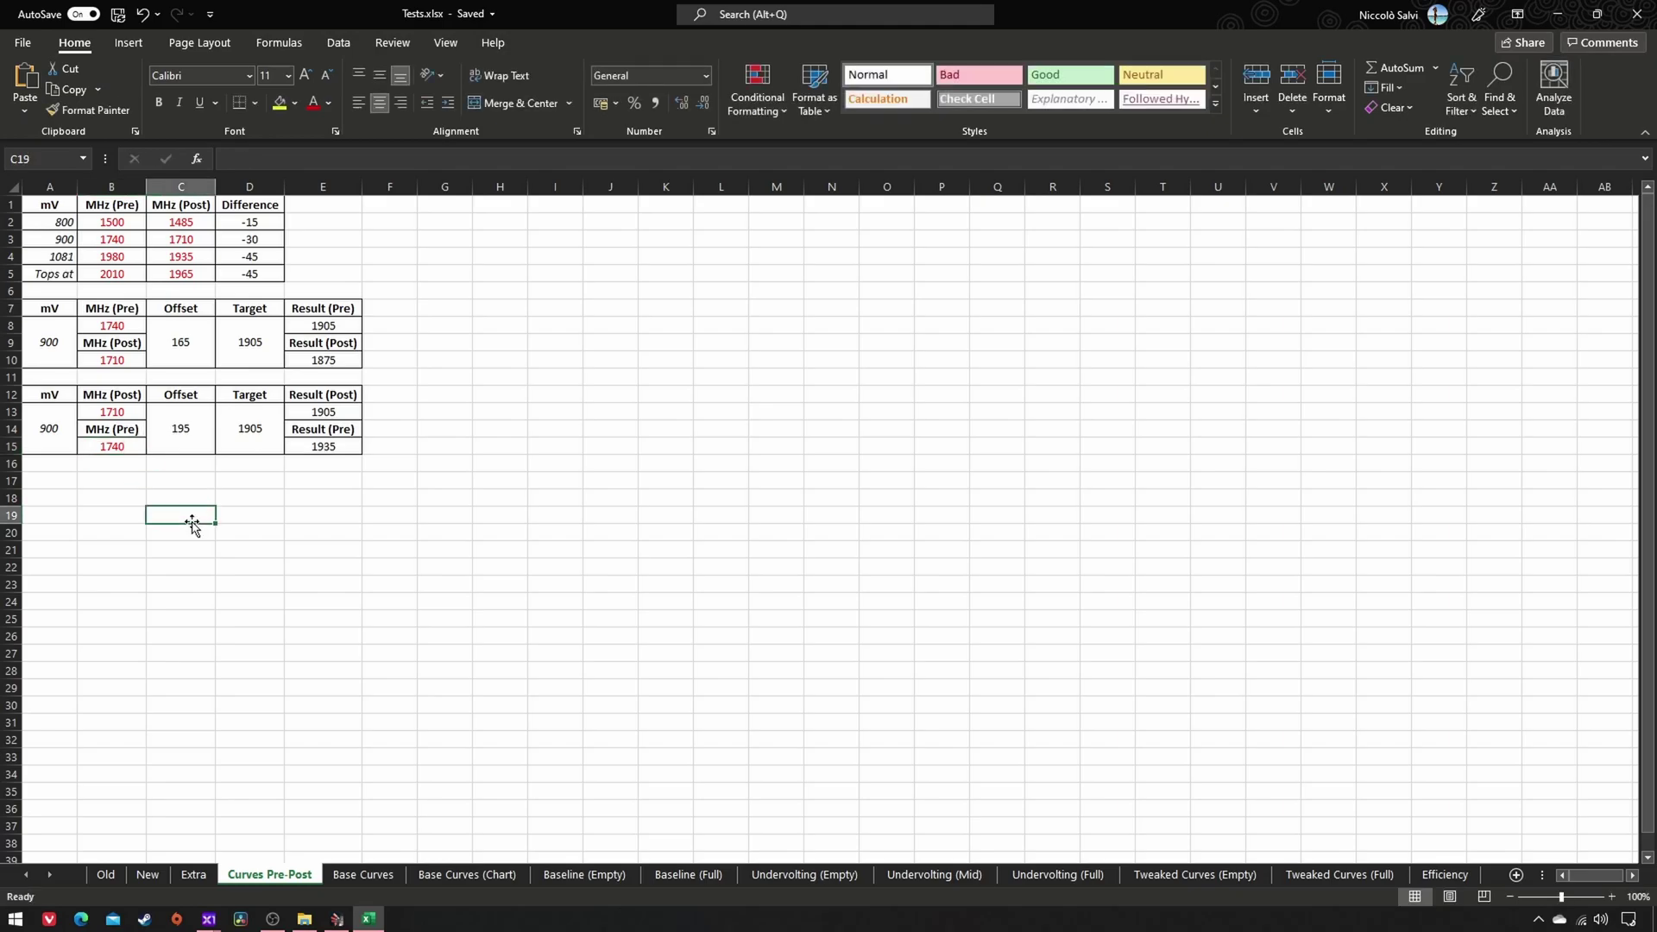
left_click(204, 443)
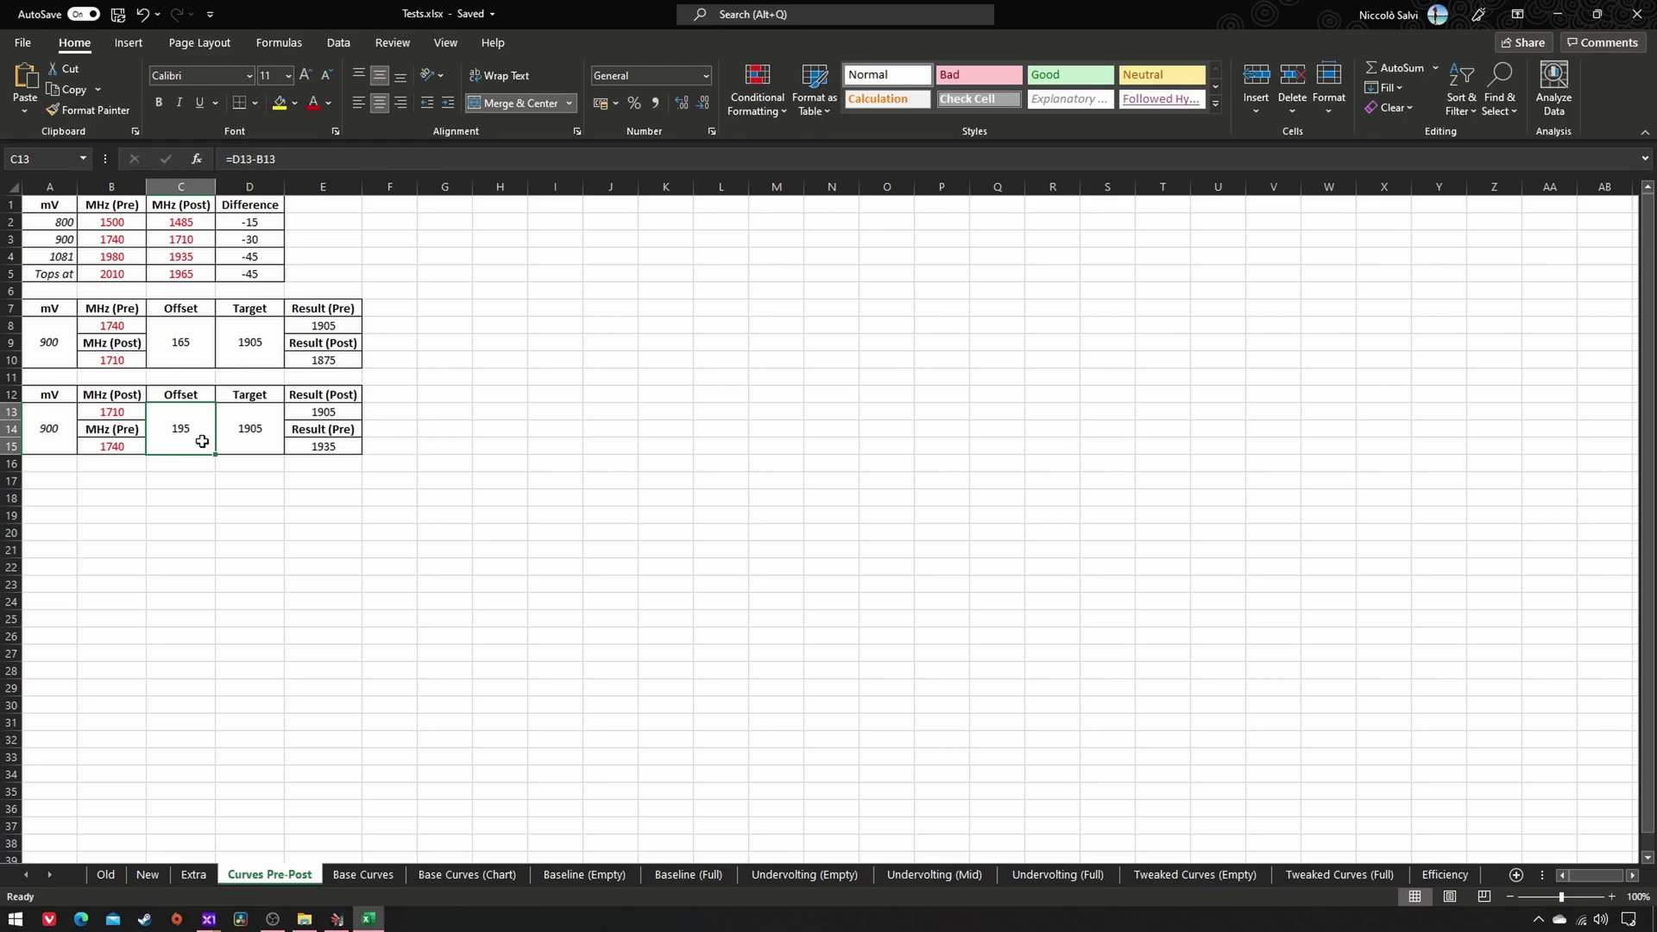
left_click(325, 449)
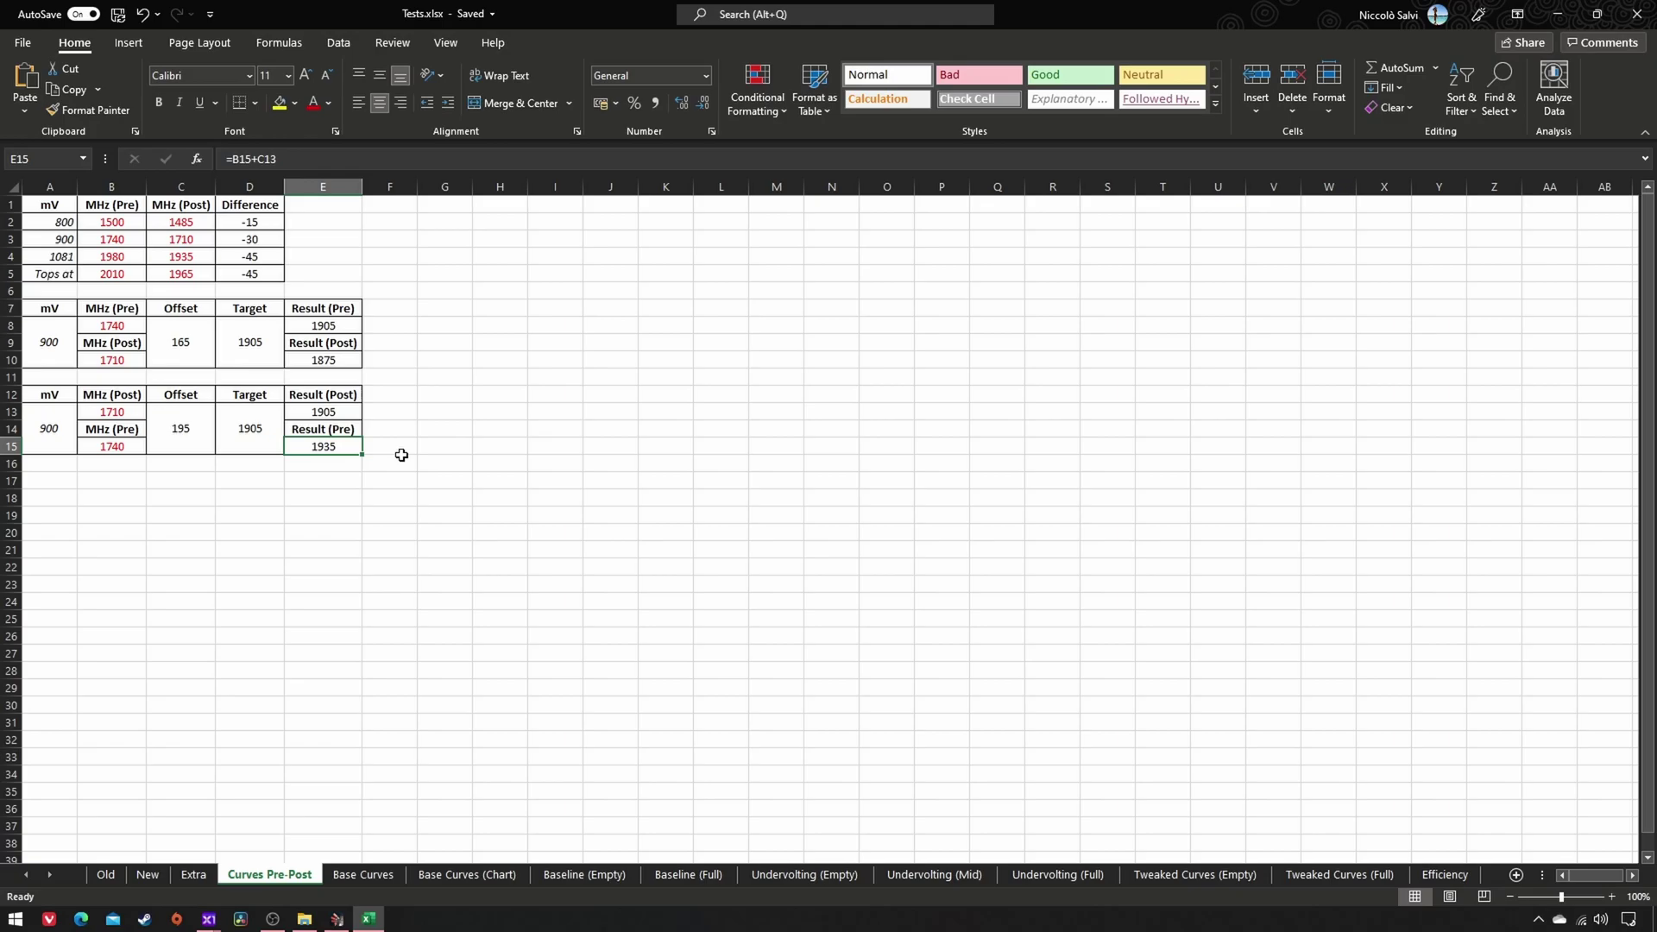
left_click(345, 409)
left_click(339, 444)
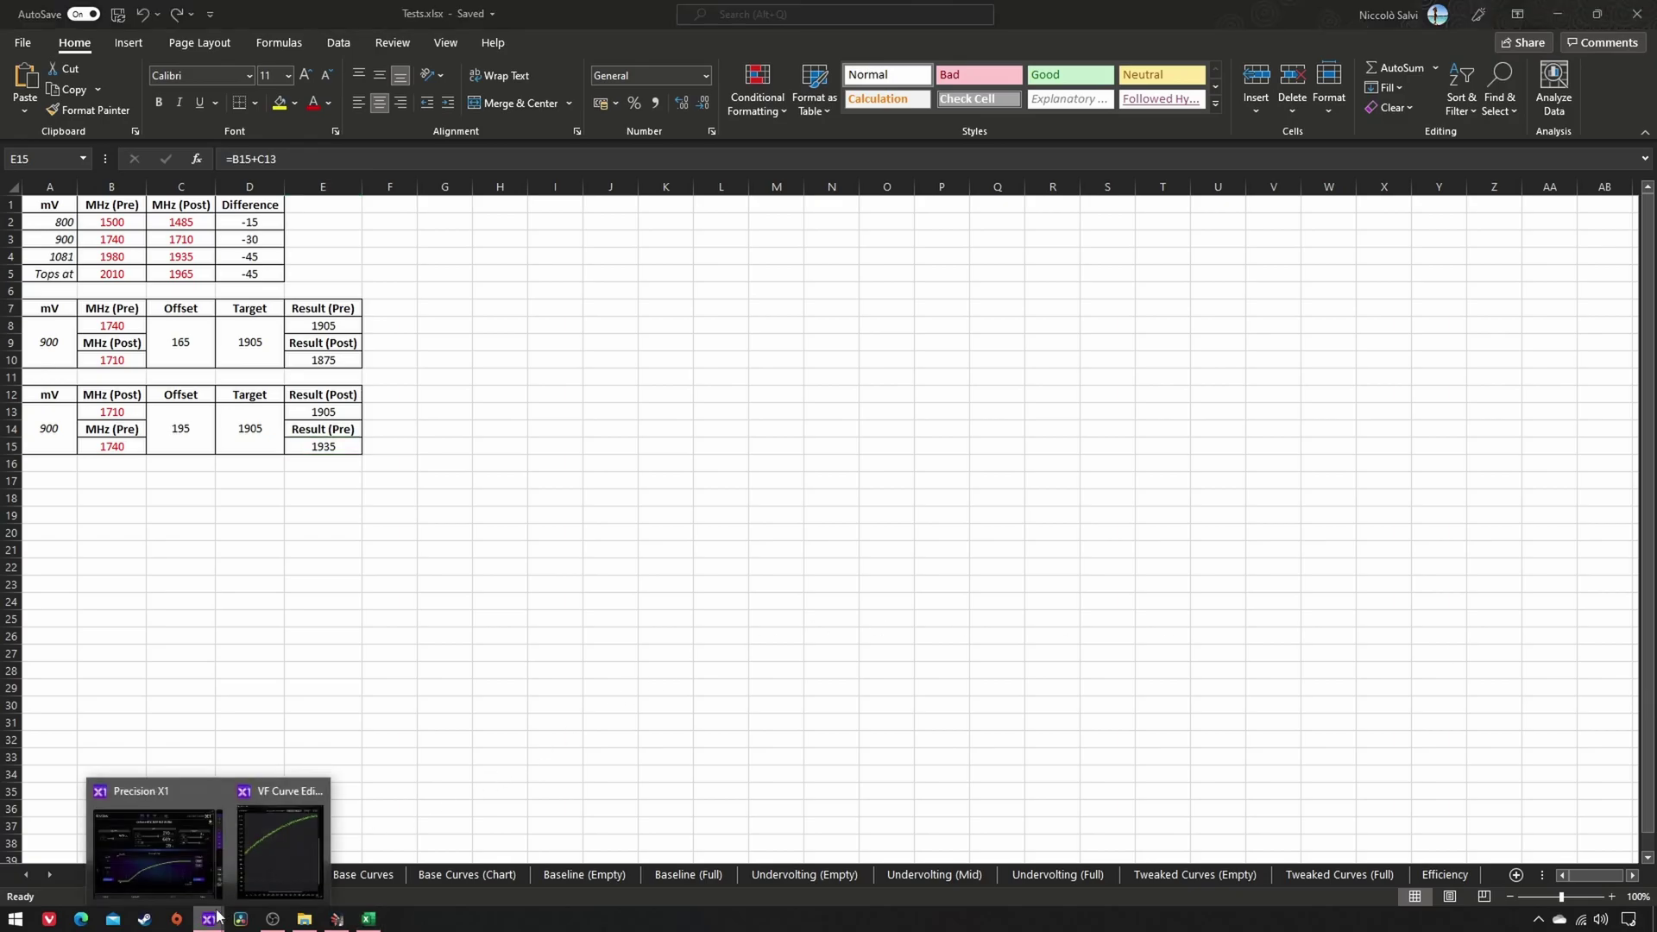
Maximize Precision X1's VF Curve Editor and zoom to show the full 450–1250 mV curve.
left_click(281, 837)
left_click(770, 13)
scroll(561, 484, "up", 2)
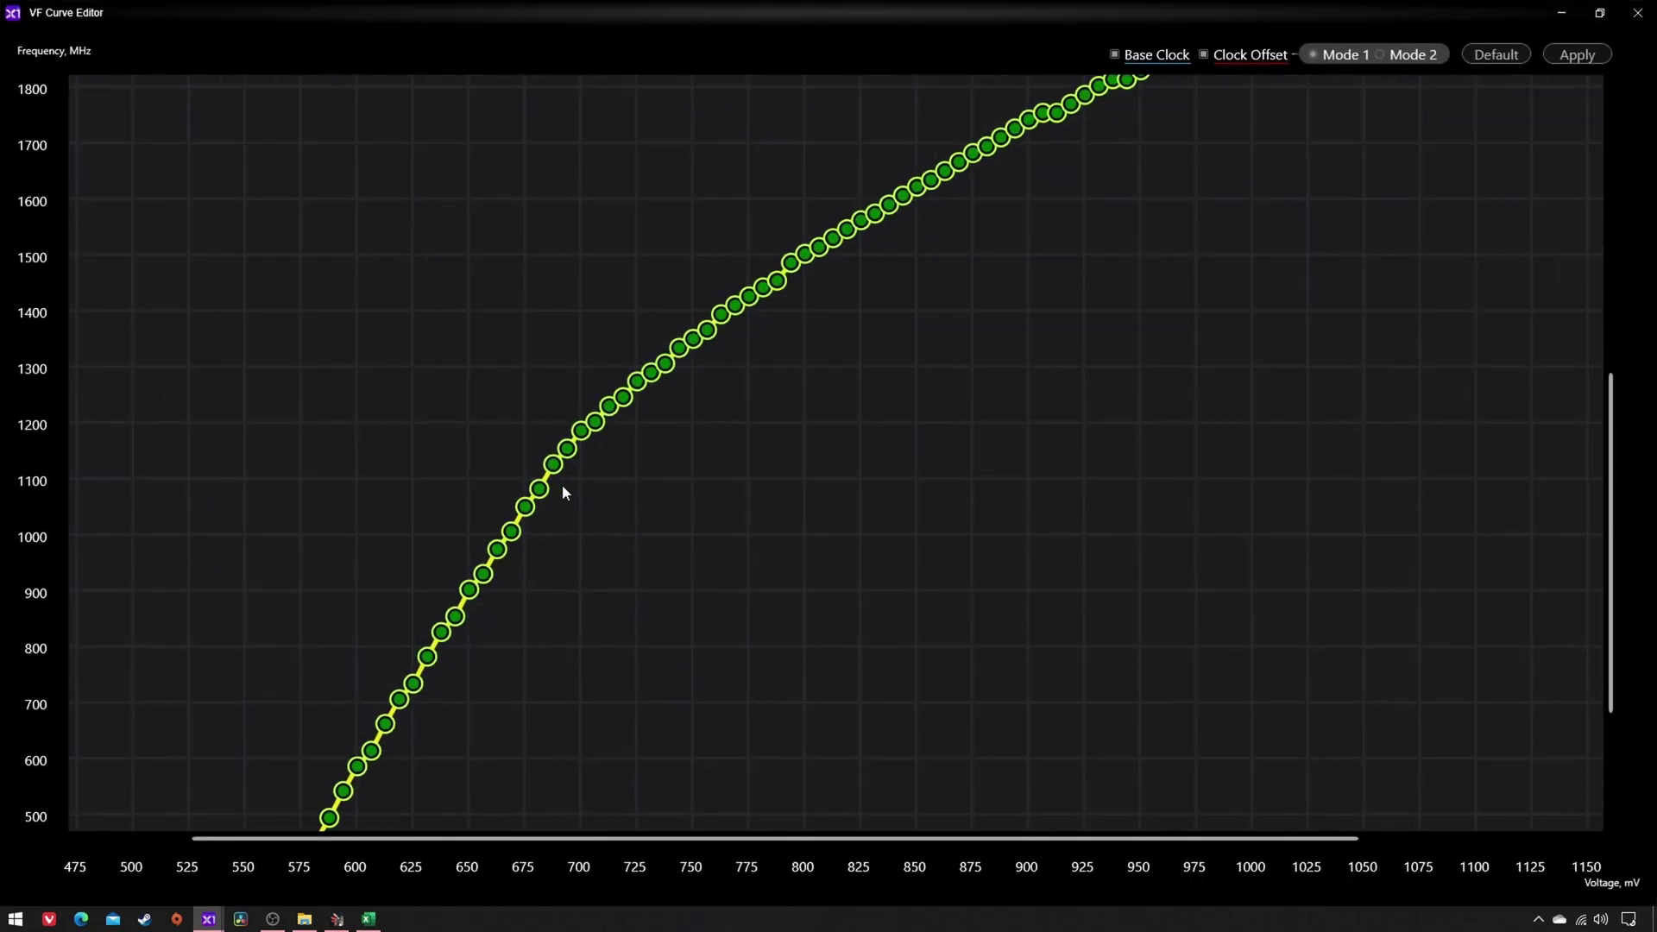
scroll(562, 485, "down", 4)
scroll(569, 522, "up", 1)
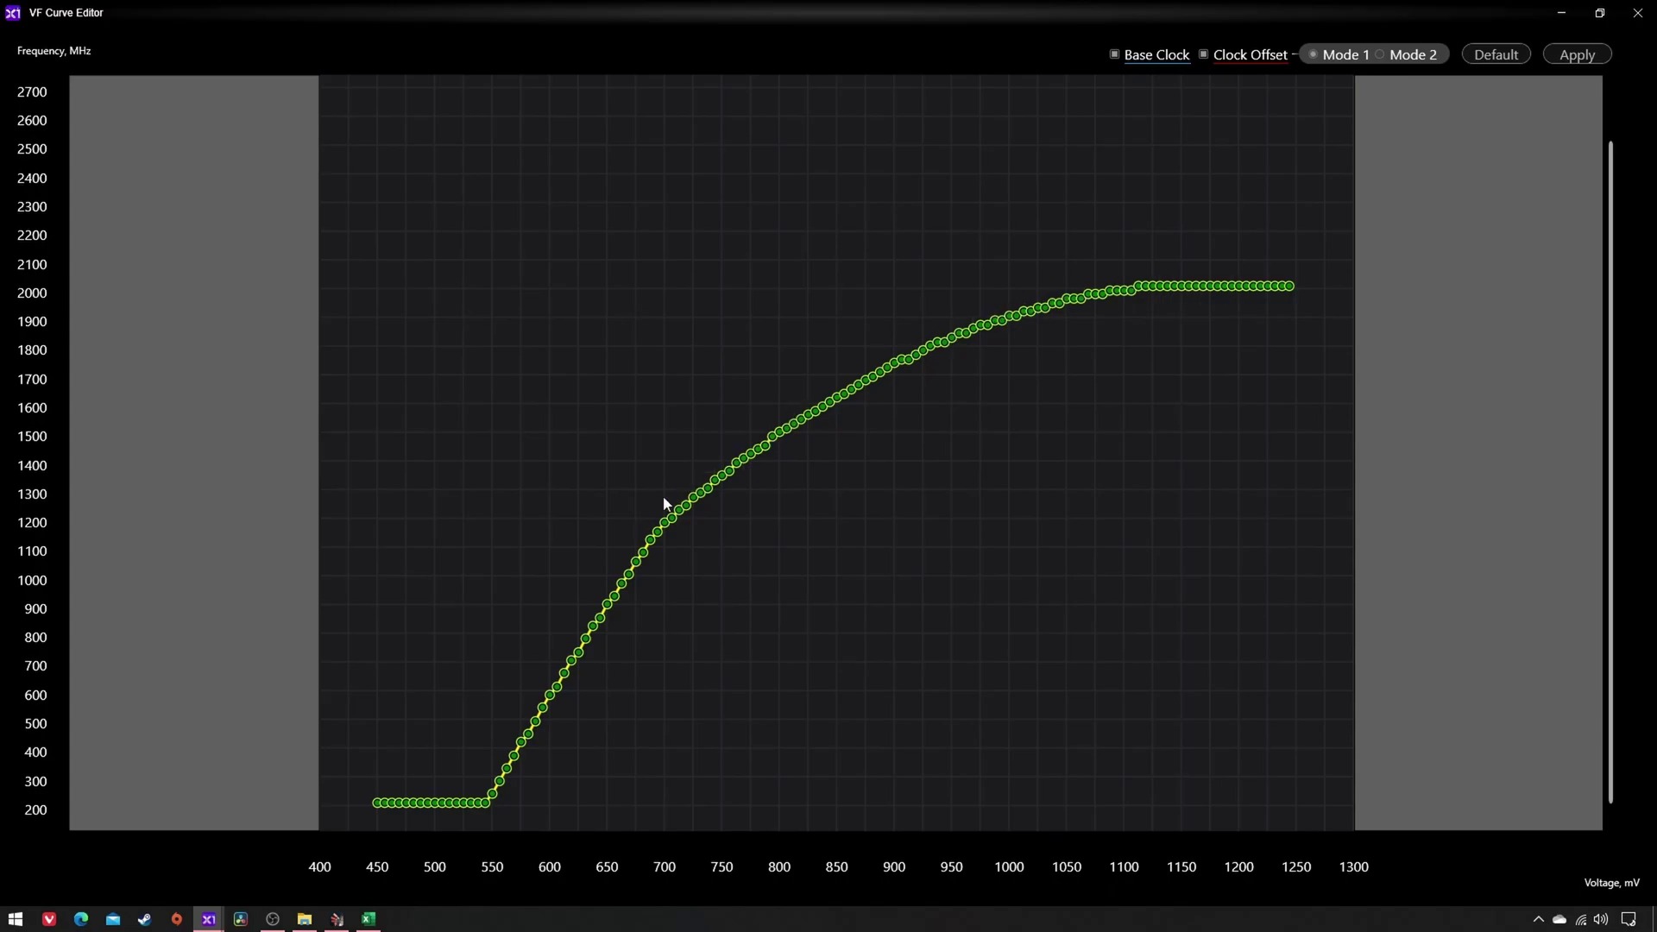
Open Excel's Base Curves sheet and read the 2040 (5) curve frequency at 800 mV.
left_click(369, 919)
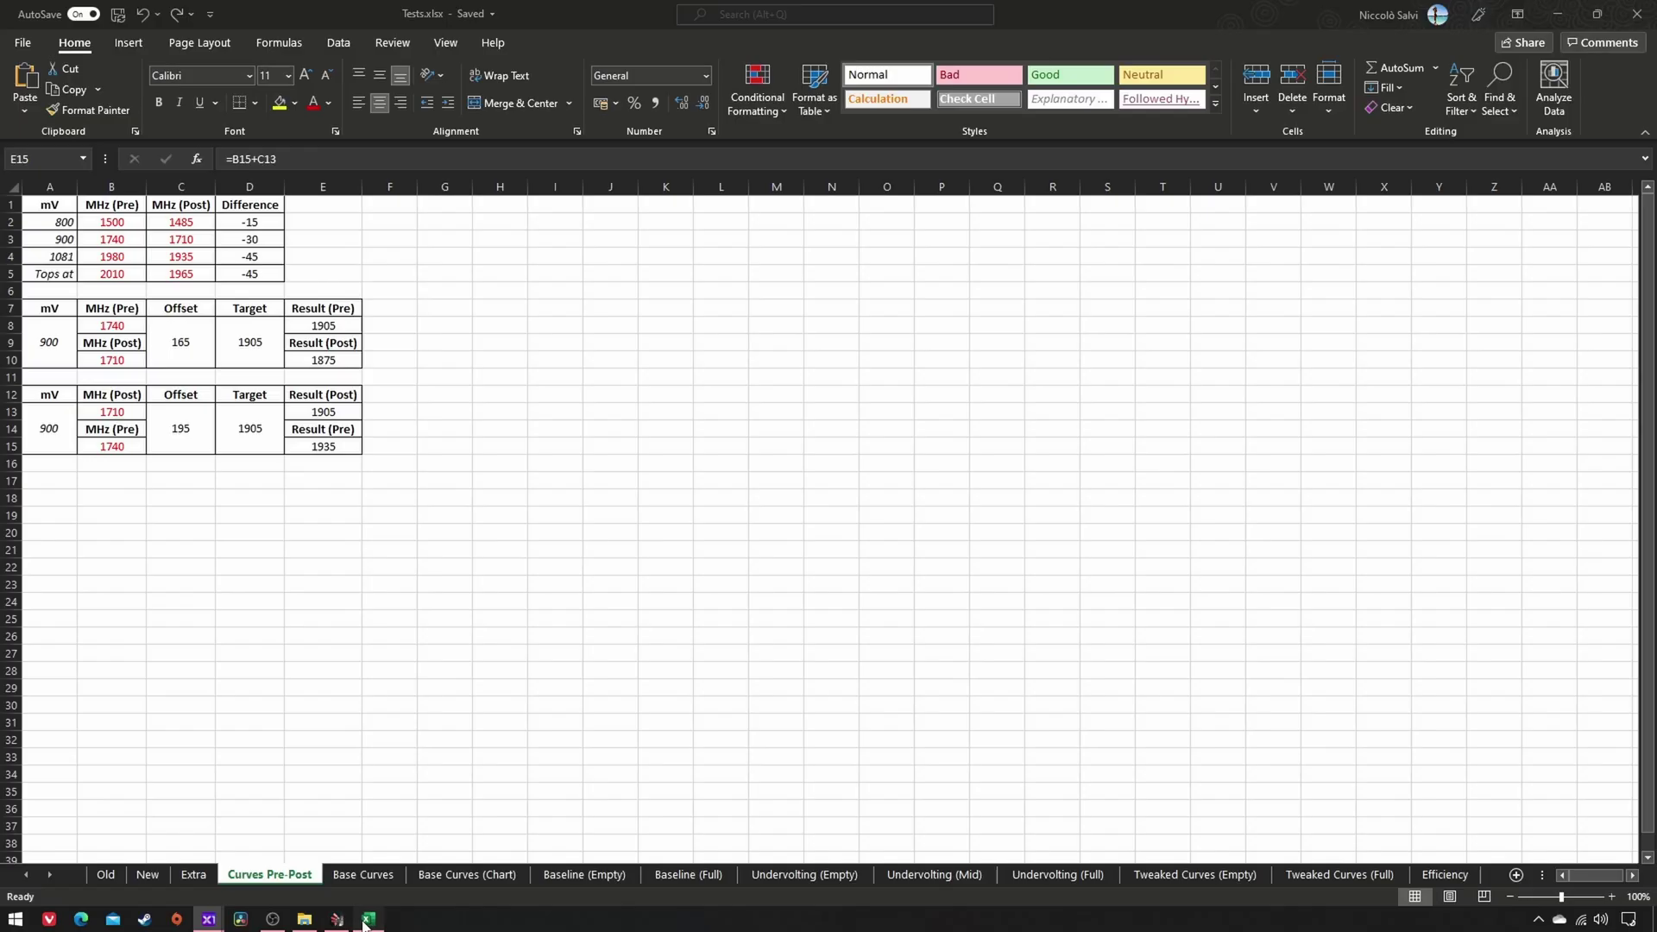
left_click(364, 874)
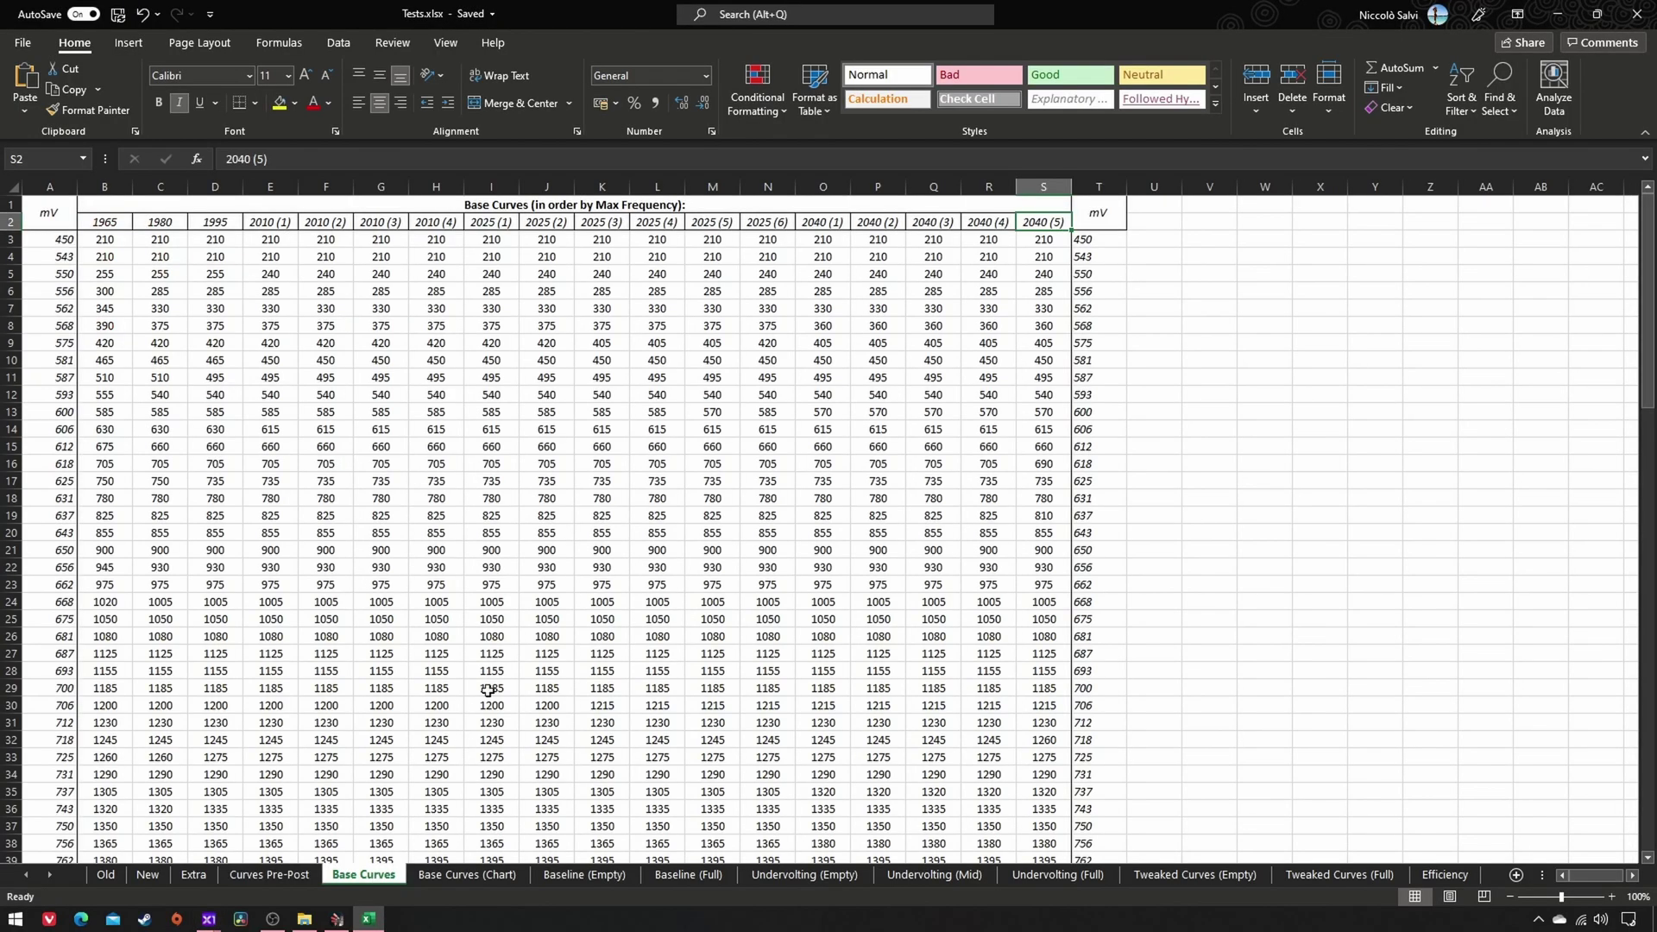
left_click(1043, 186)
scroll(1157, 474, "down", 6)
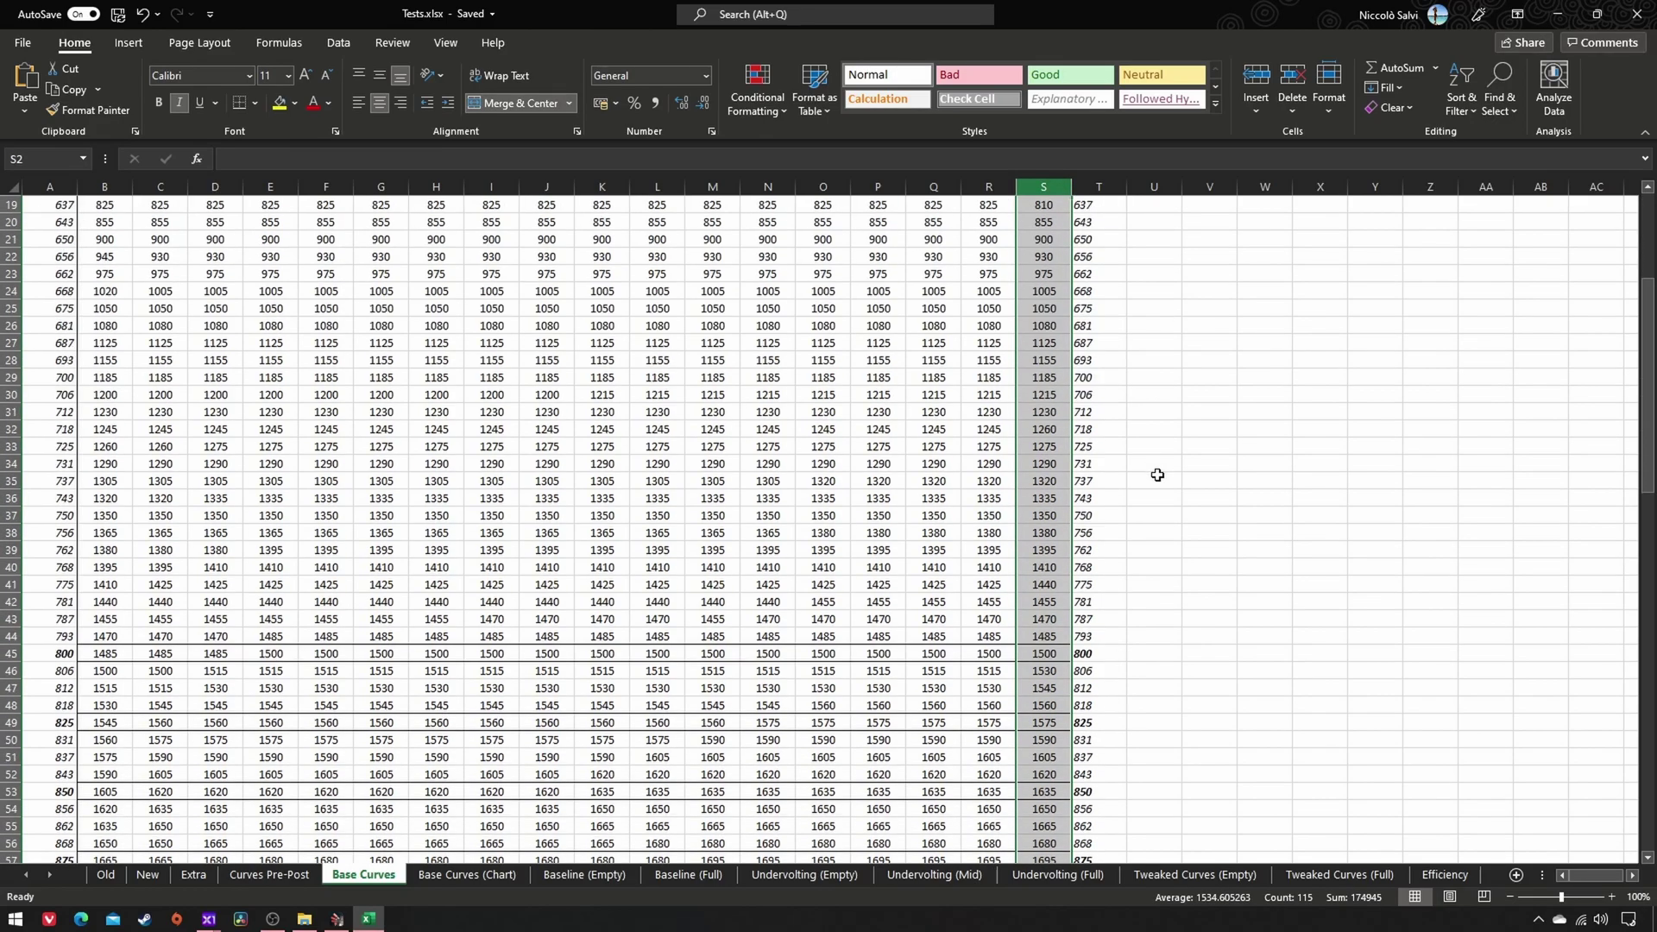
scroll(1157, 474, "down", 3)
left_click(1110, 498)
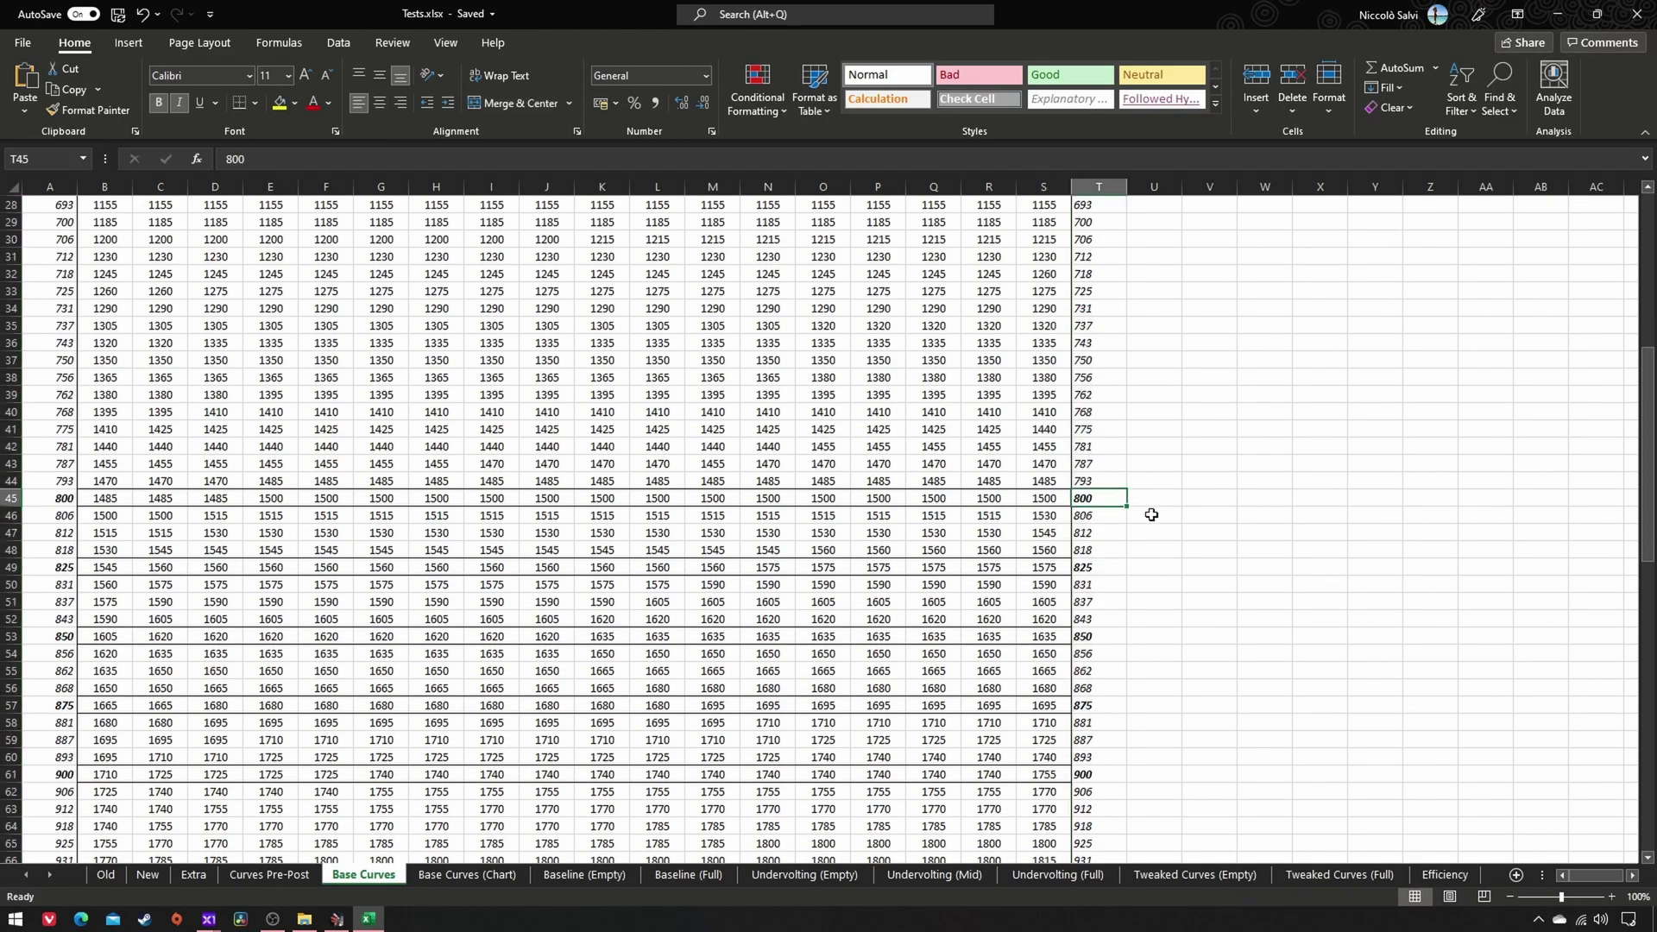
key("Left")
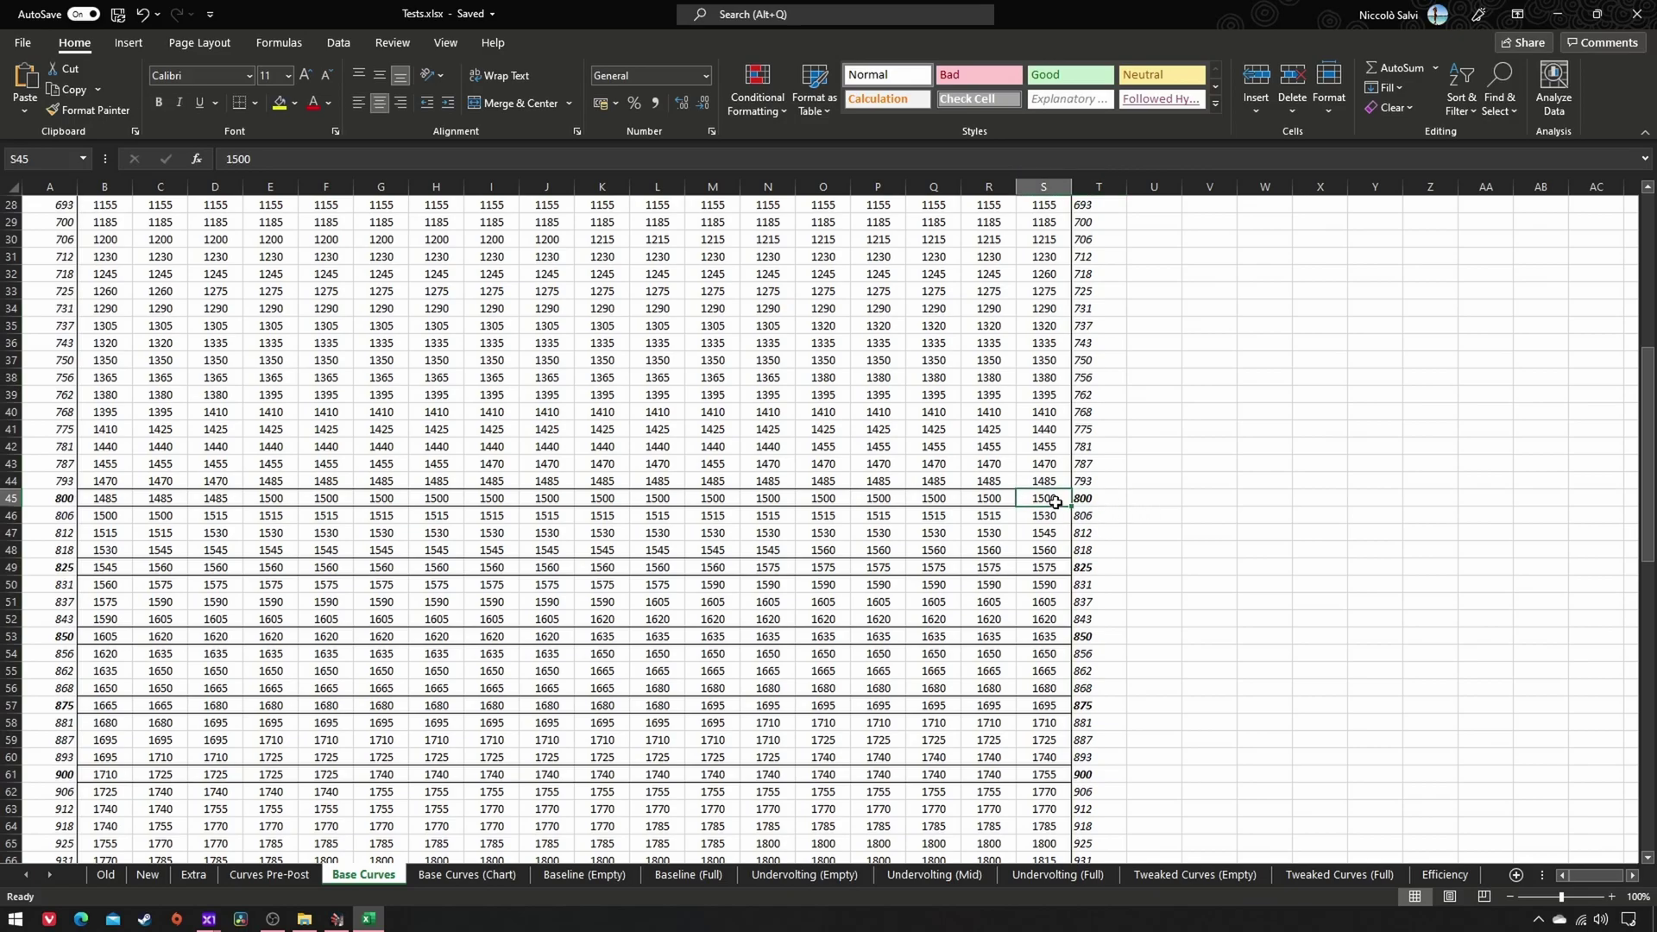
Read the curve's frequencies at 825–900 mV: 1575, 1635, 1695 and 1755 MHz.
scroll(1147, 514, "down", 2)
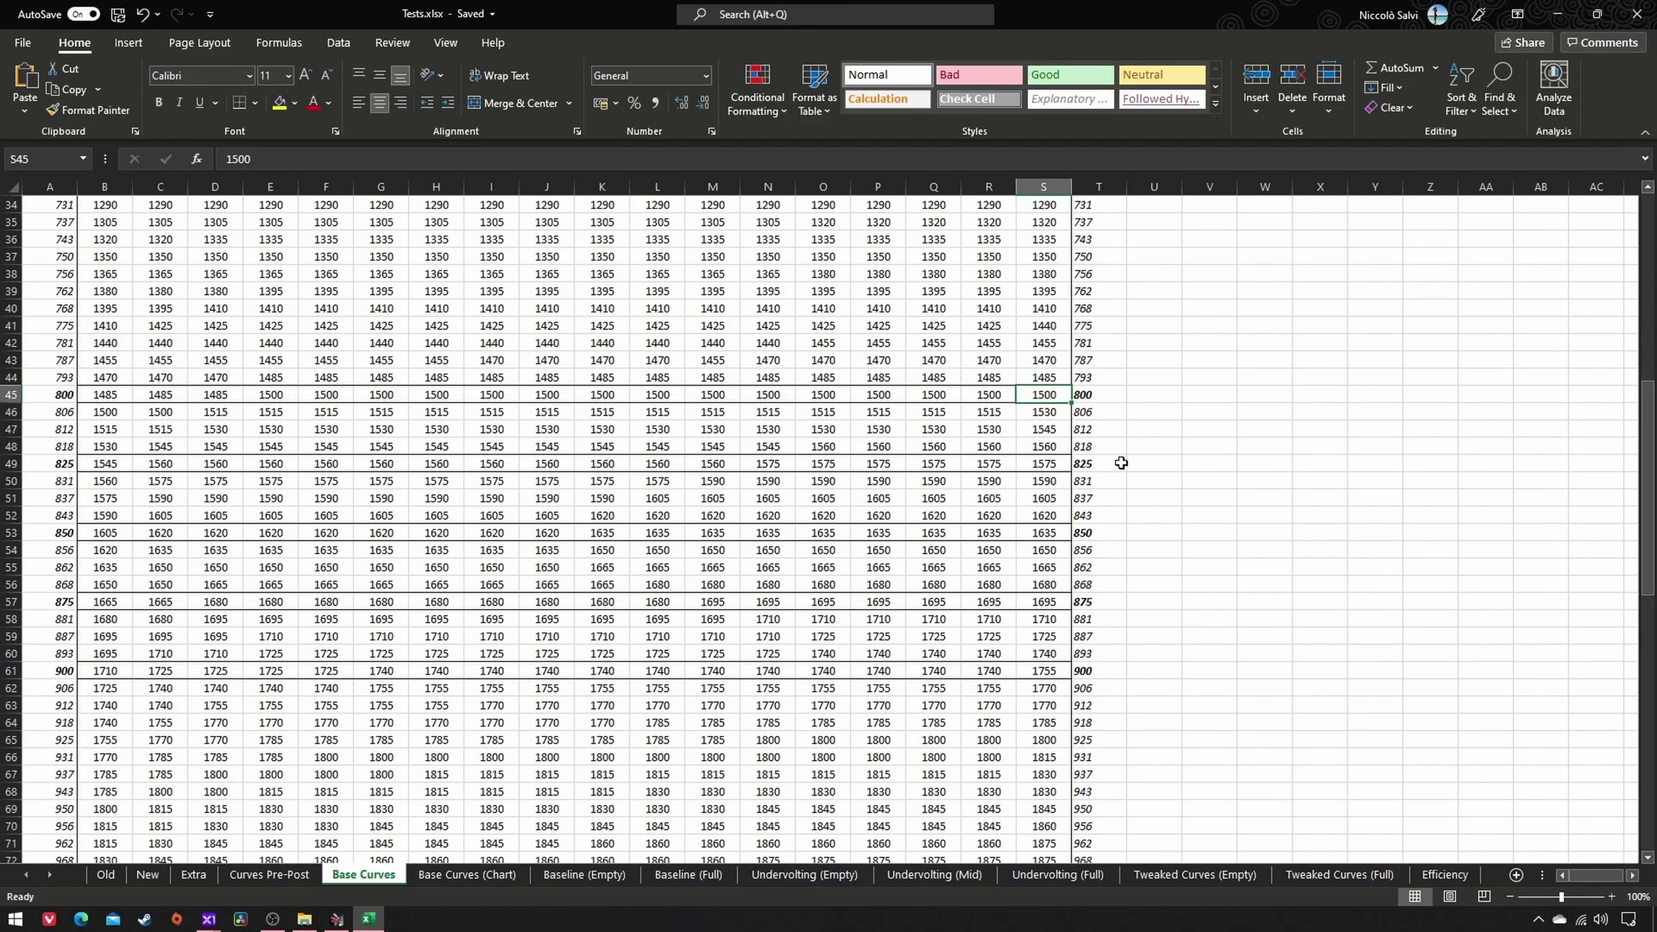
left_click(1113, 464)
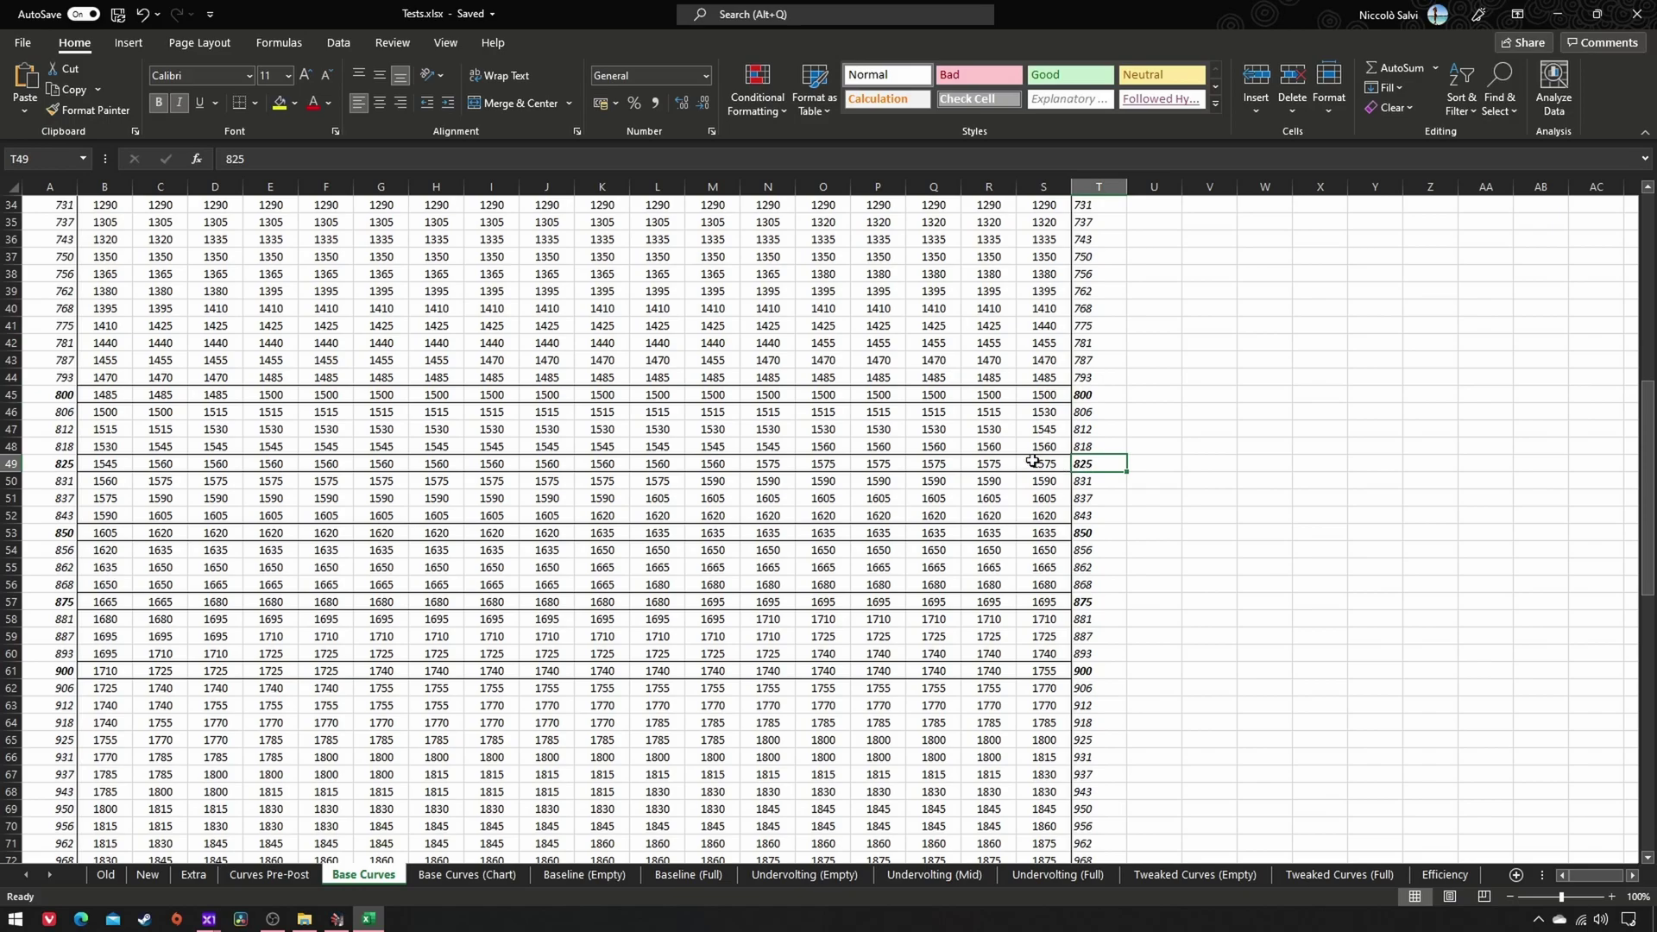
left_click(1096, 533)
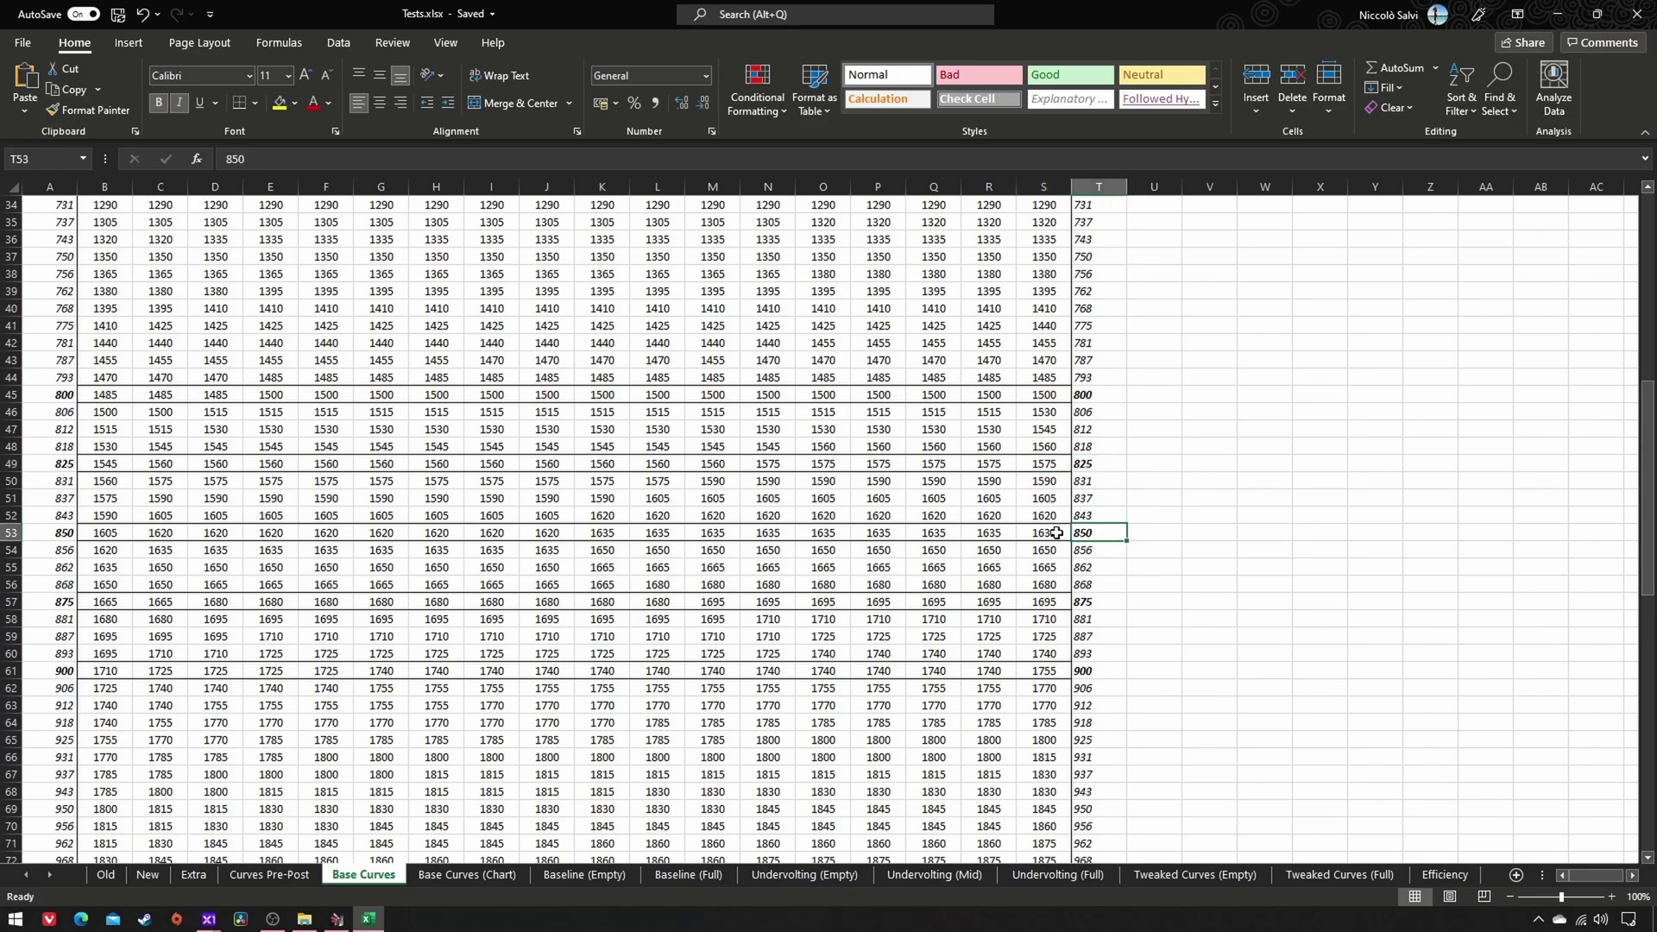
left_click(1056, 533)
scroll(1139, 539, "down", 1)
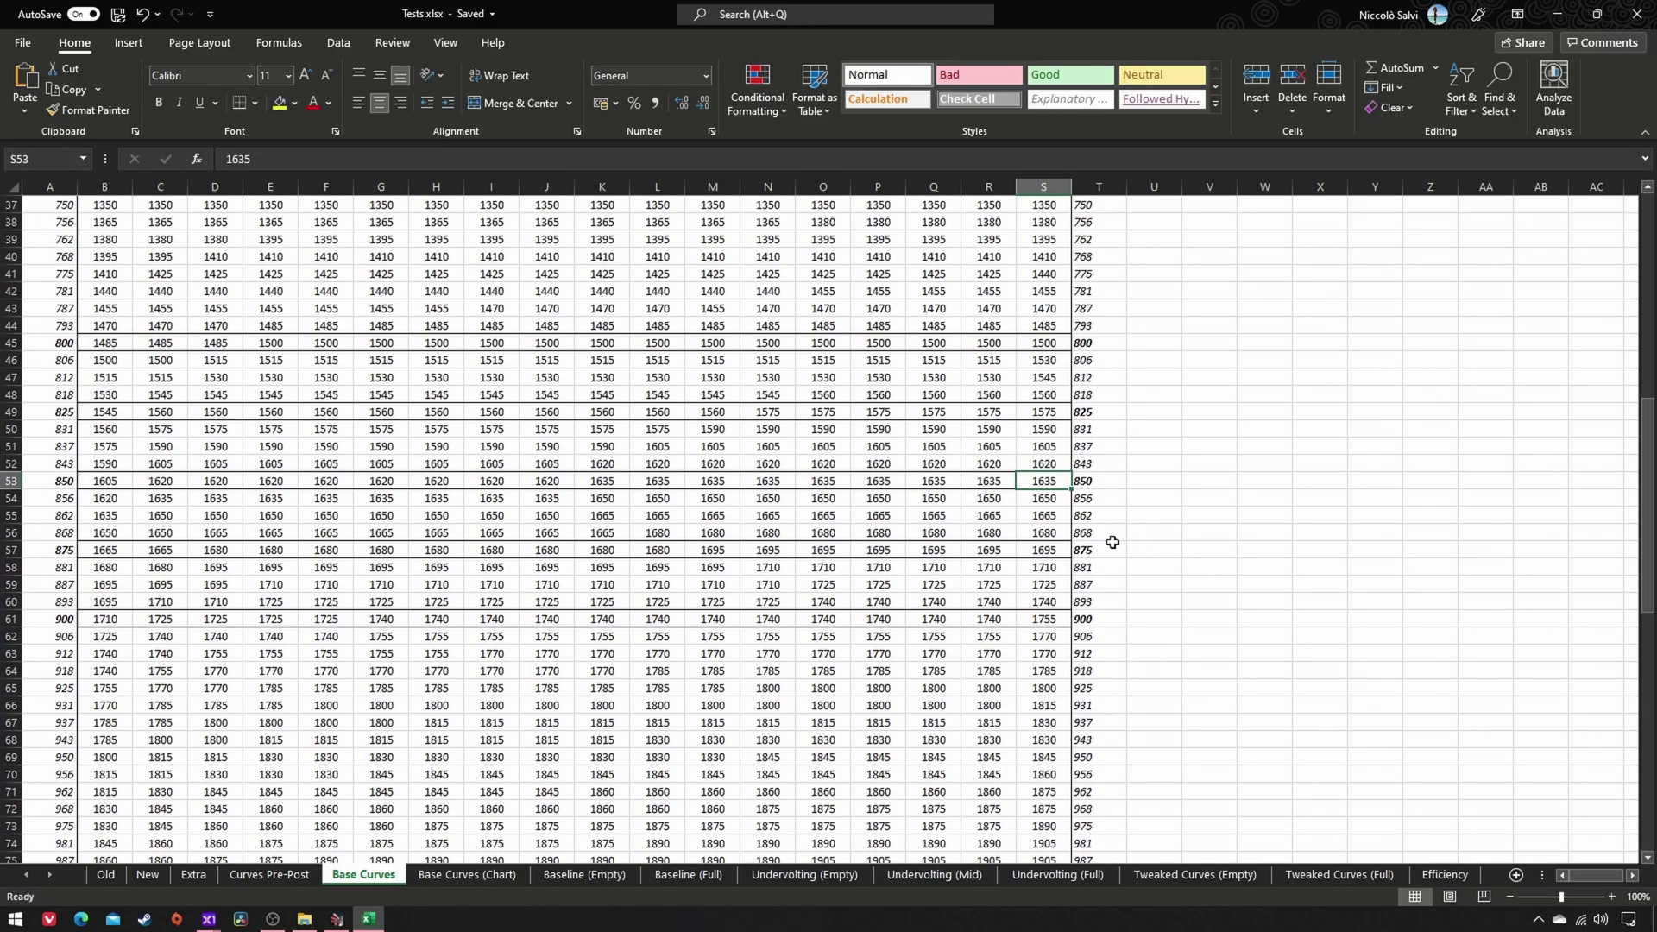
left_click(1105, 549)
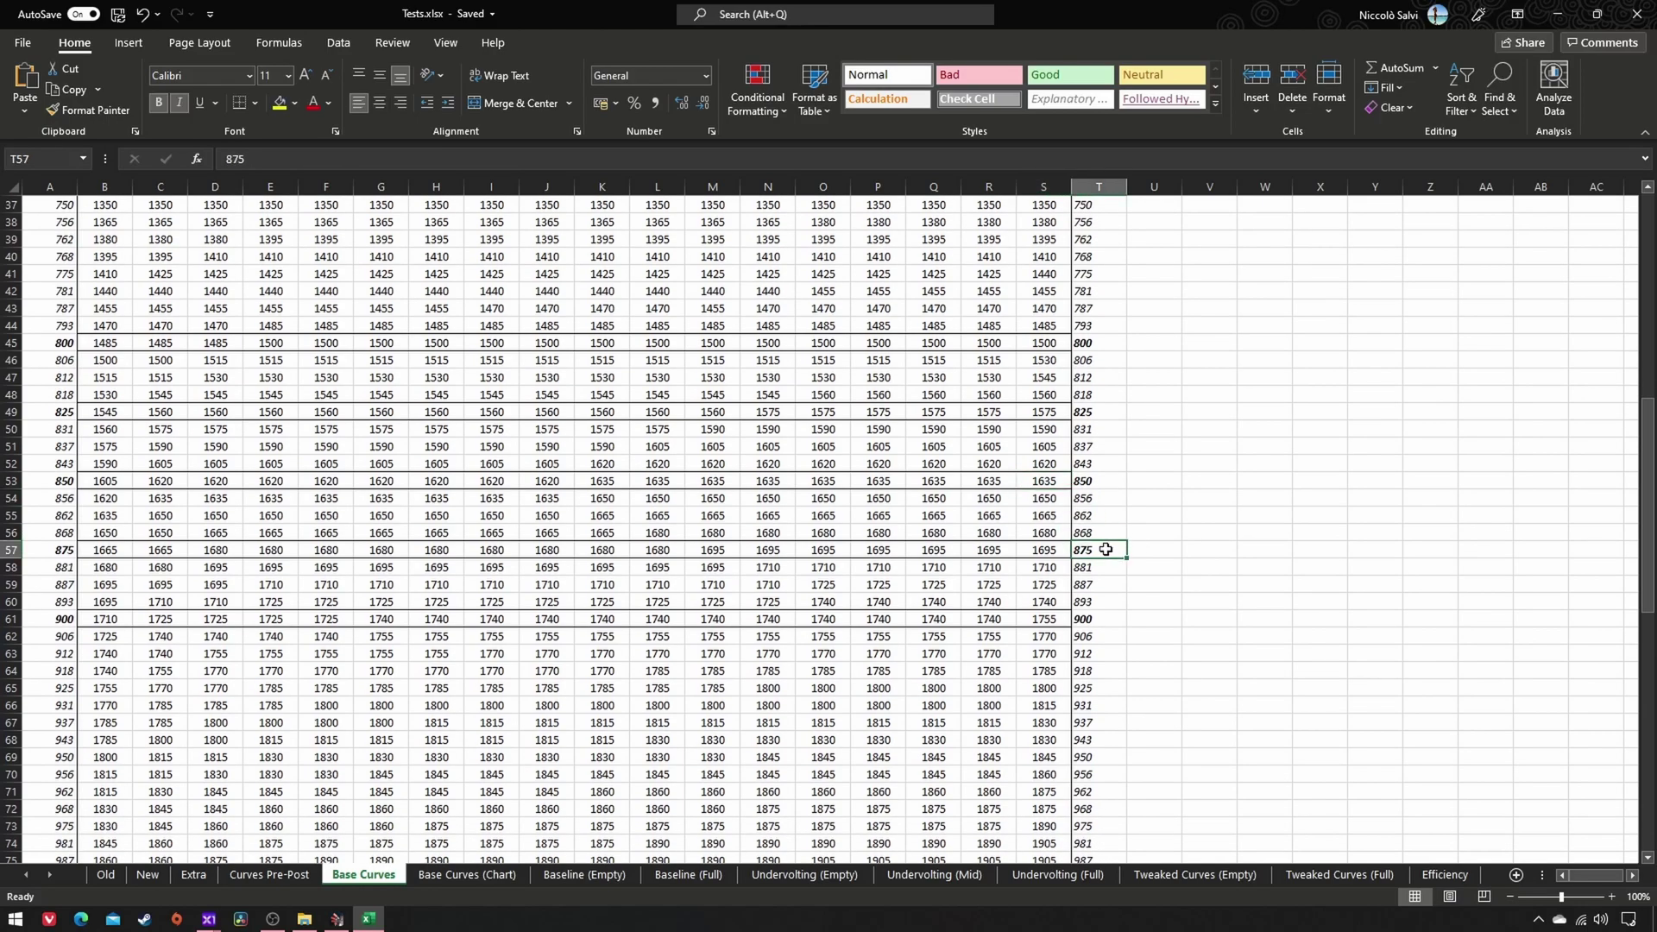
left_click(1058, 553)
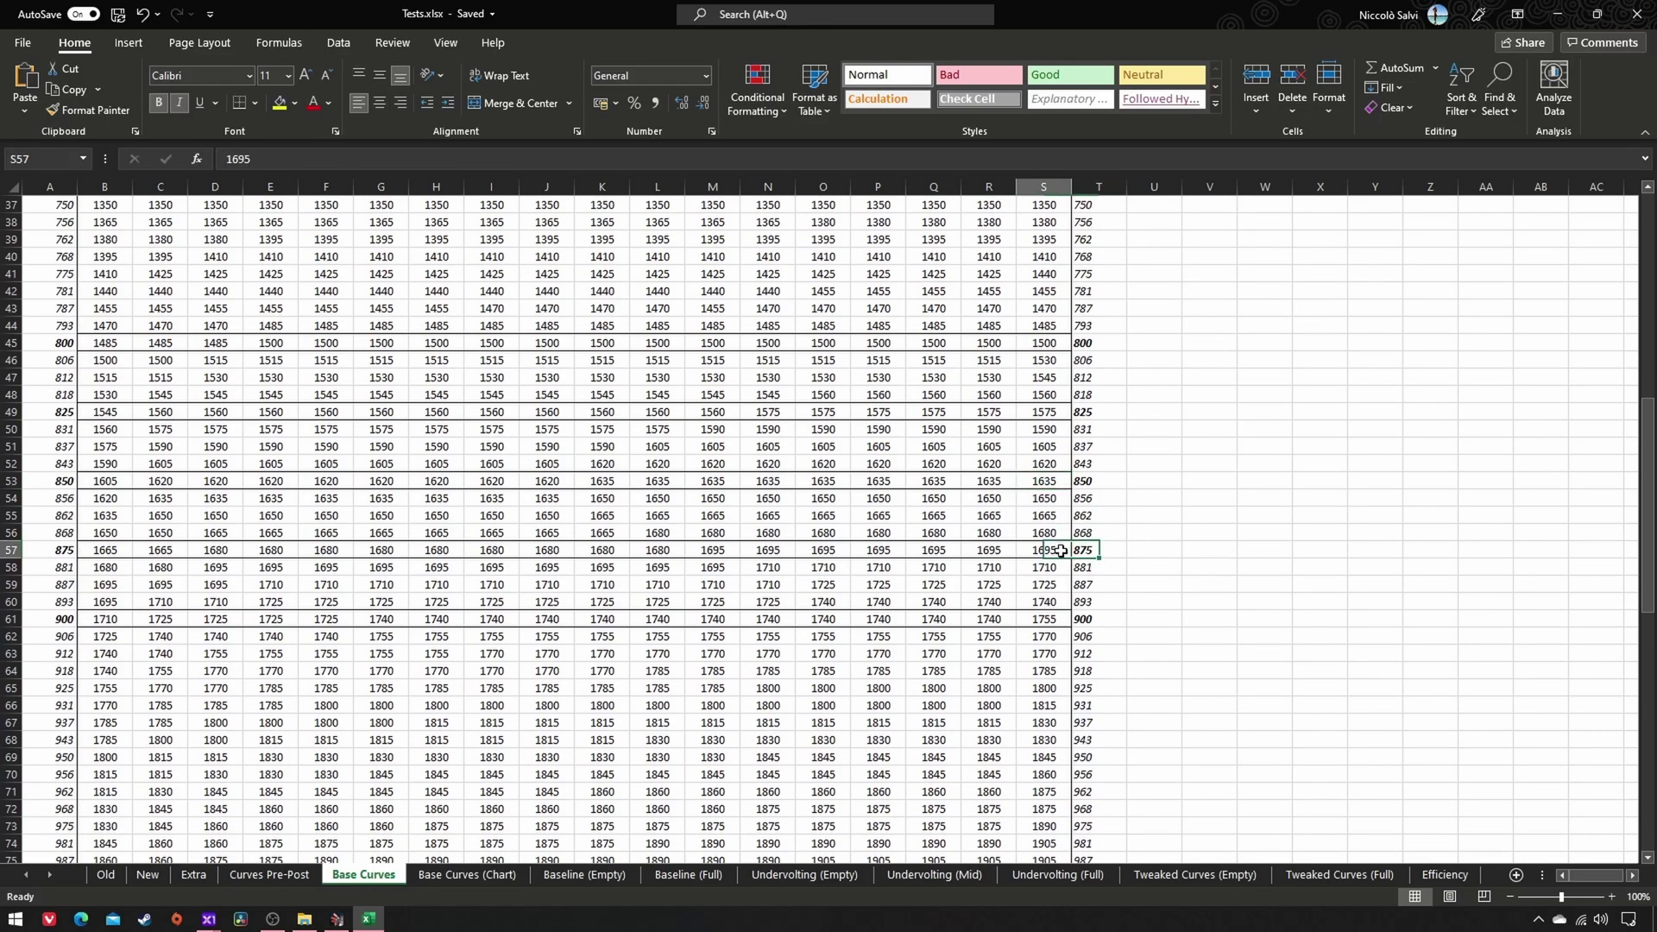
left_click(1106, 620)
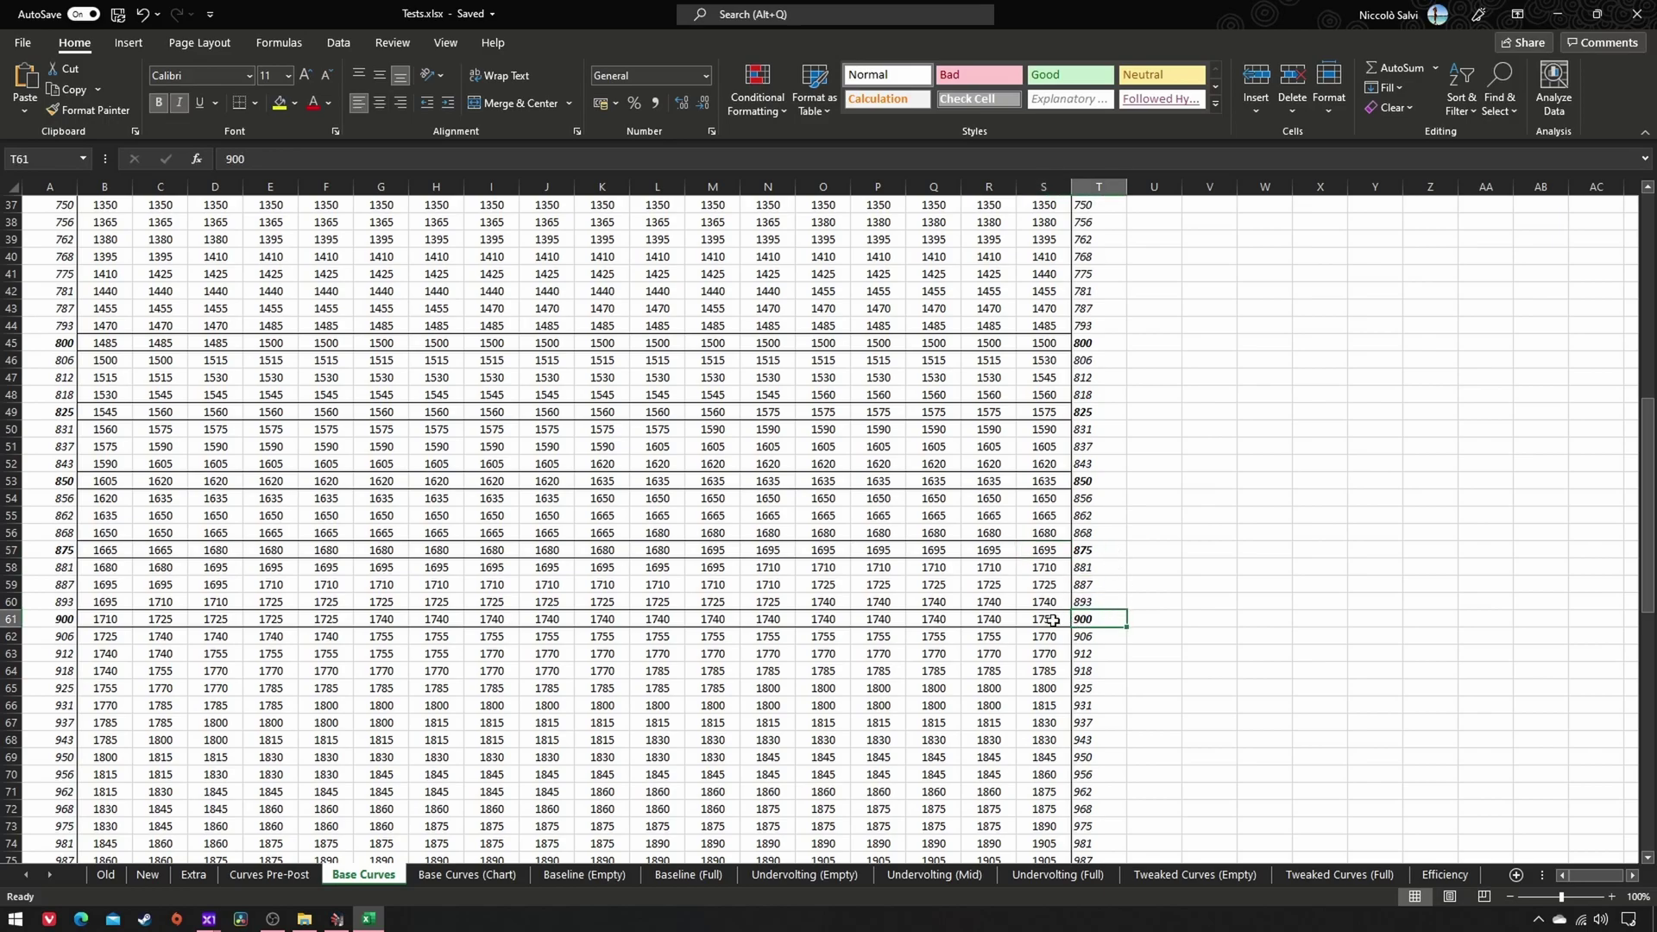
key("Left")
scroll(1149, 622, "down", 2)
scroll(1139, 628, "down", 3)
scroll(1121, 637, "down", 4)
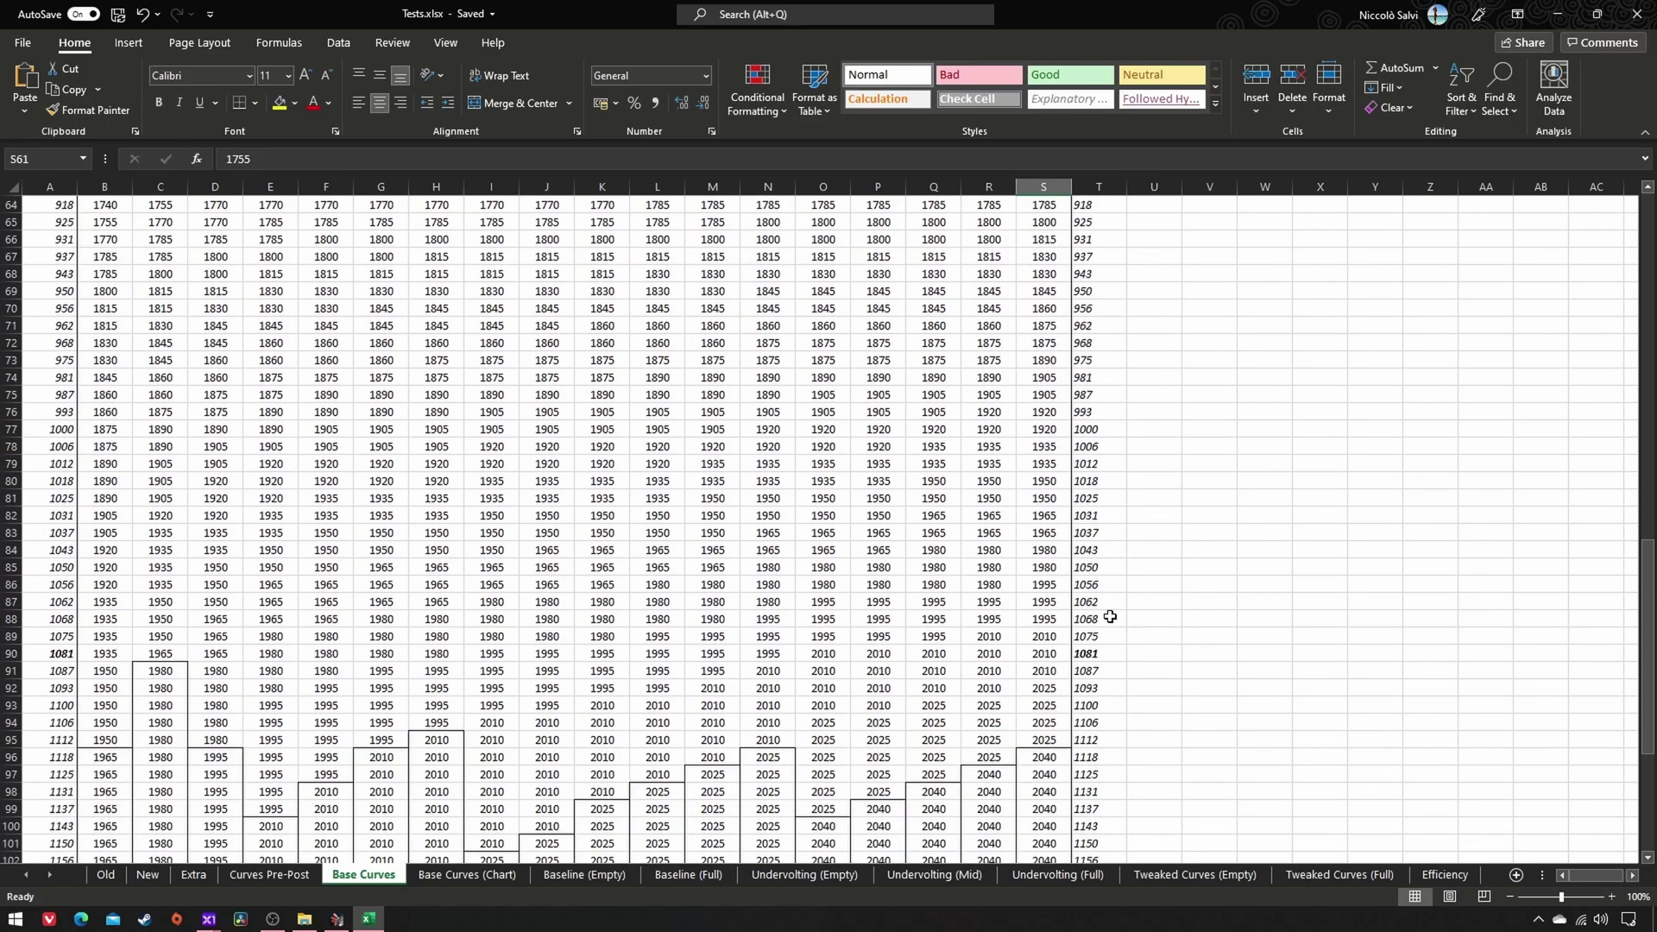
left_click(1104, 652)
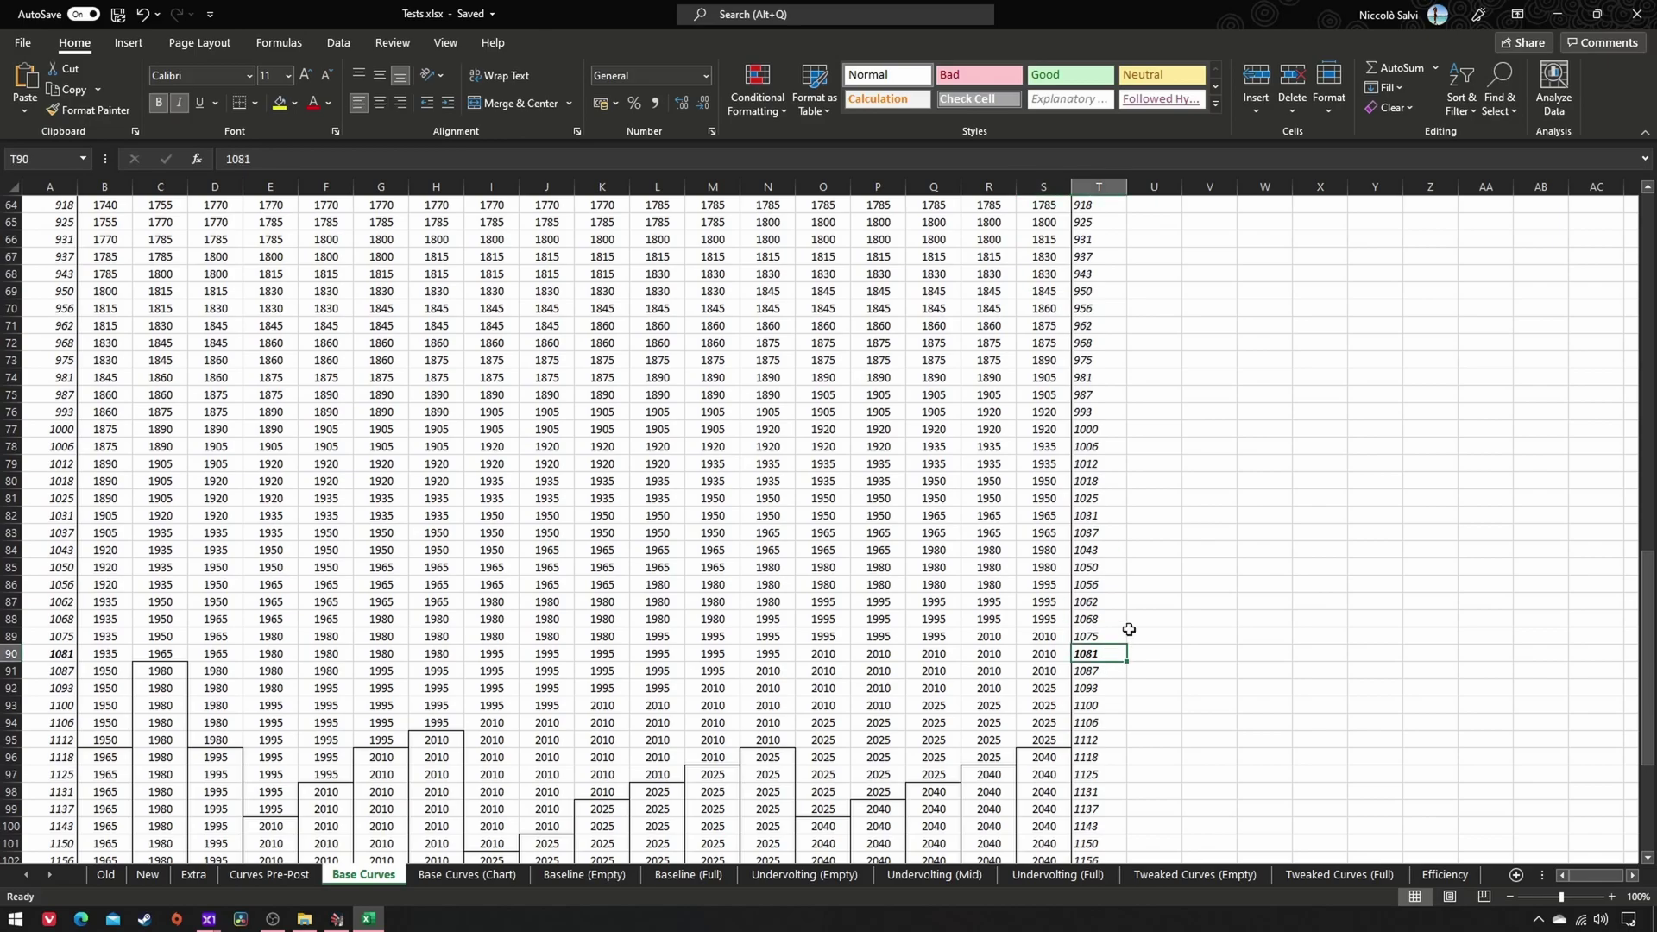
left_click(1049, 653)
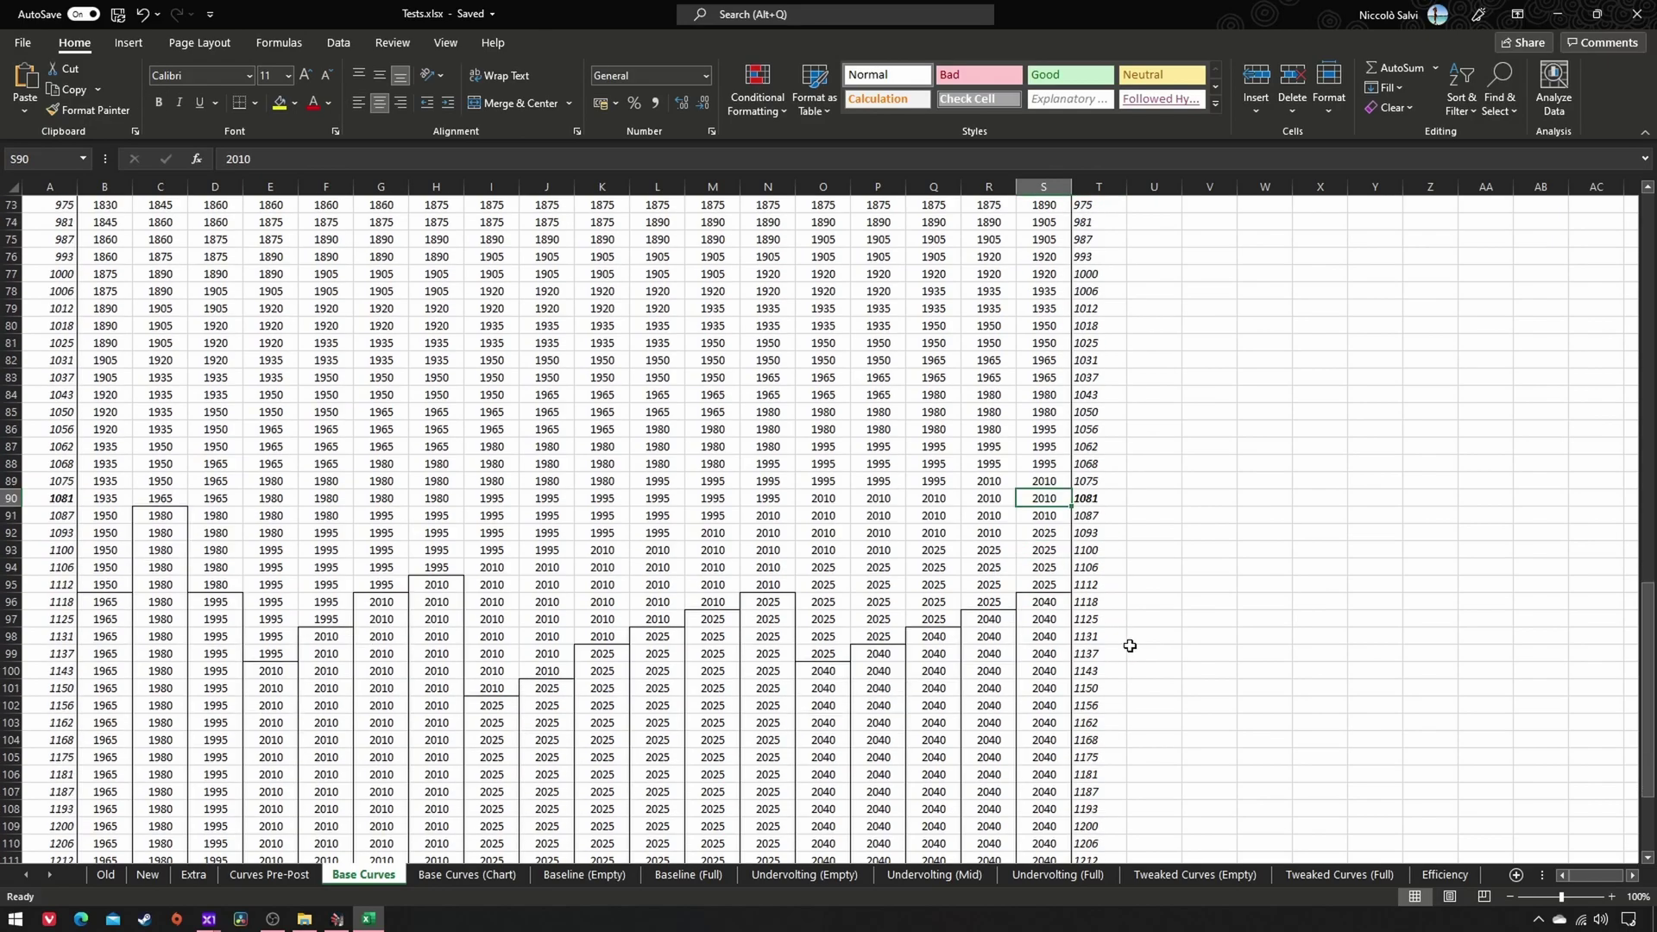
scroll(1130, 646, "down", 3)
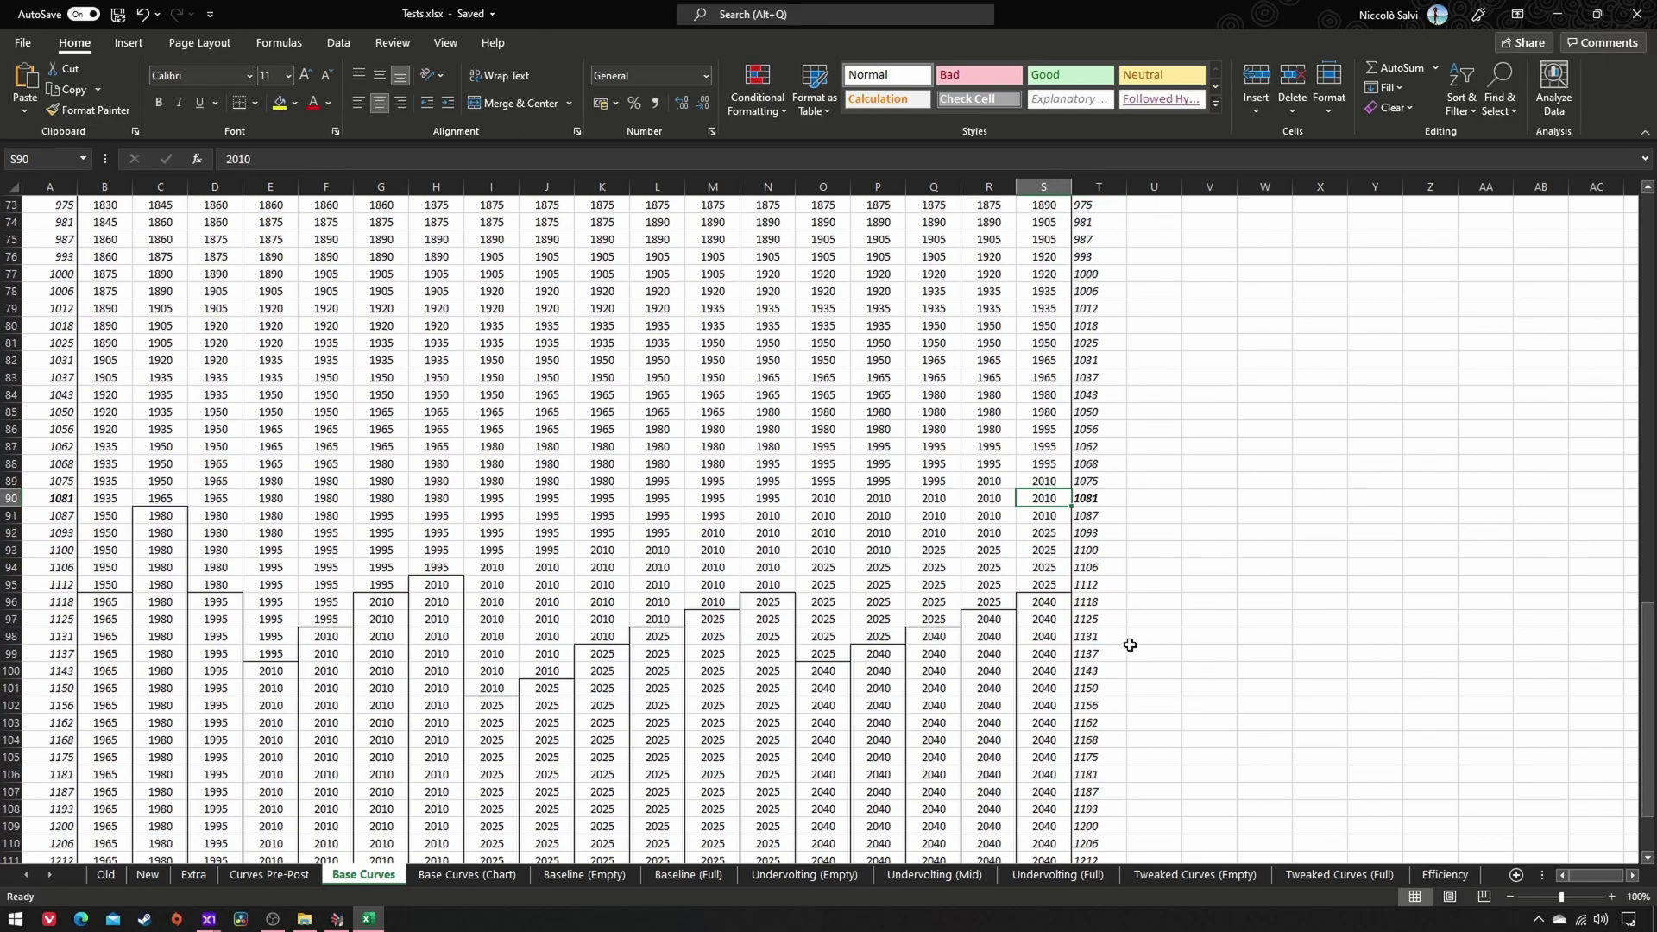
left_click(1111, 603)
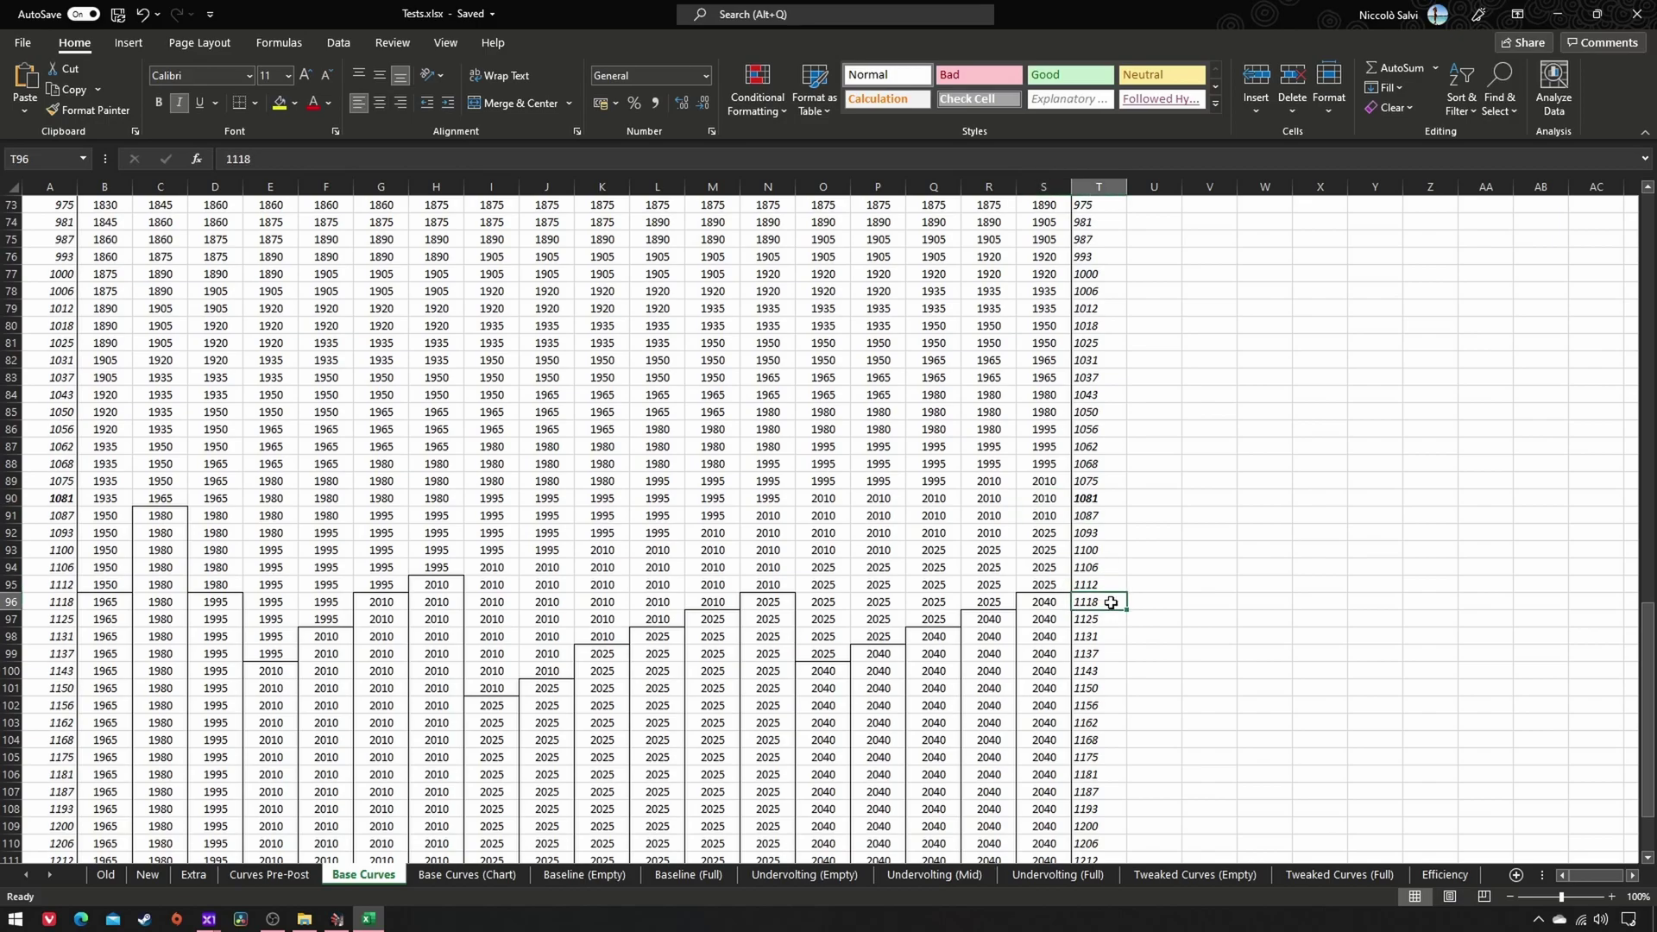
key("Left")
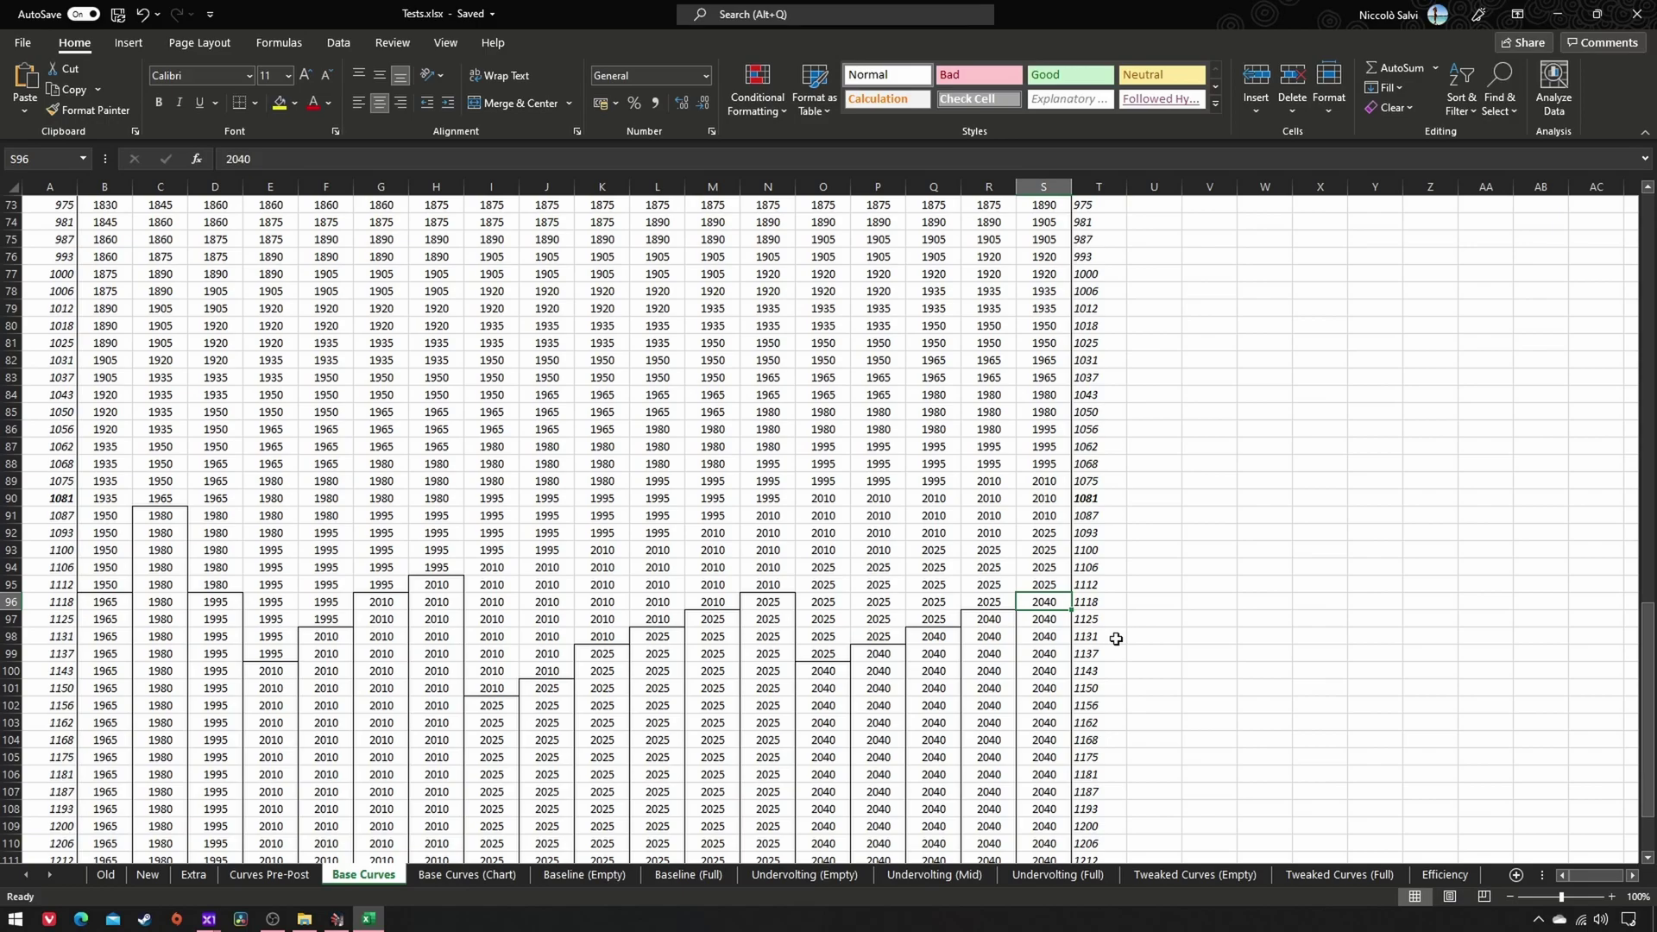
scroll(1116, 638, "down", 4)
scroll(1117, 655, "down", 1)
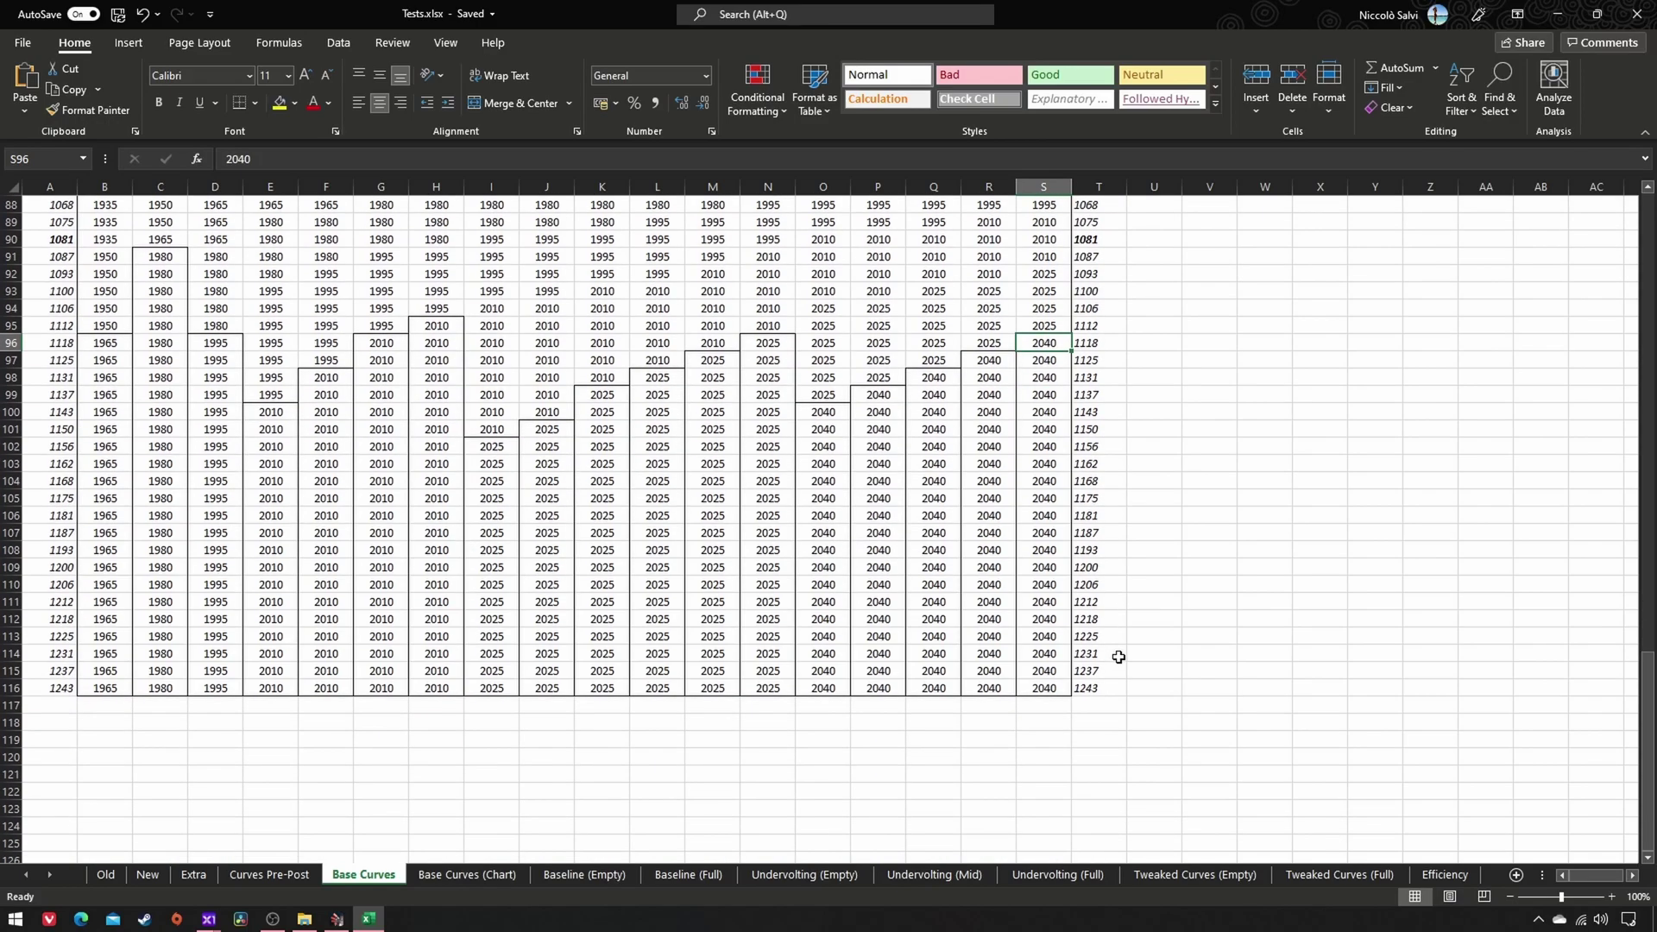